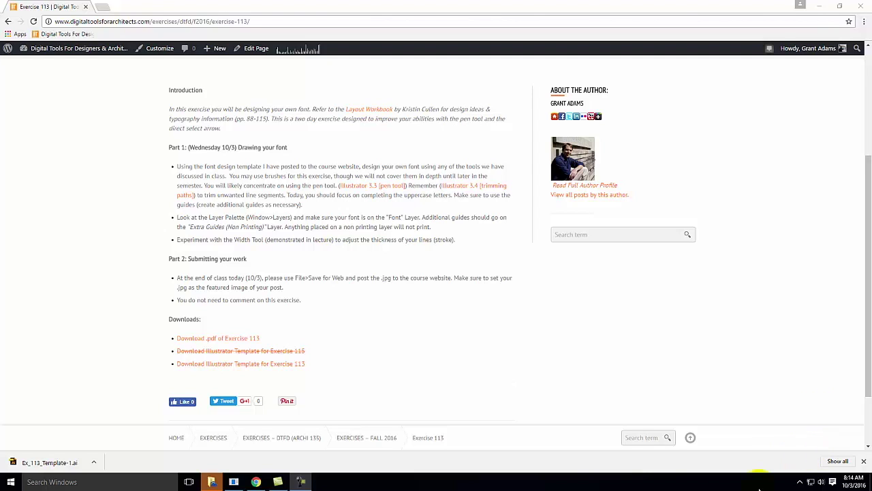
# Step: Download the Illustrator template for Exercise 113 from the exercise page and open Ex_113_Template-1.ai in Illustrator
pyautogui.scroll(3, 461, 360)
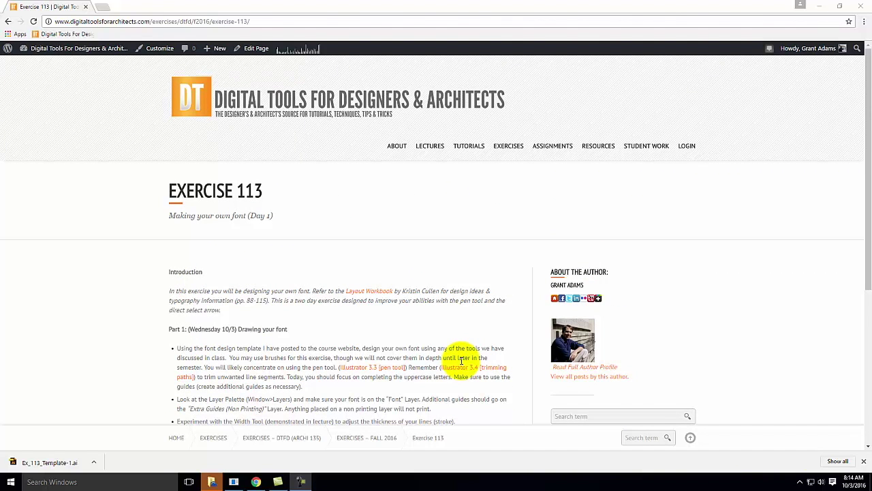
pyautogui.scroll(-3, 458, 284)
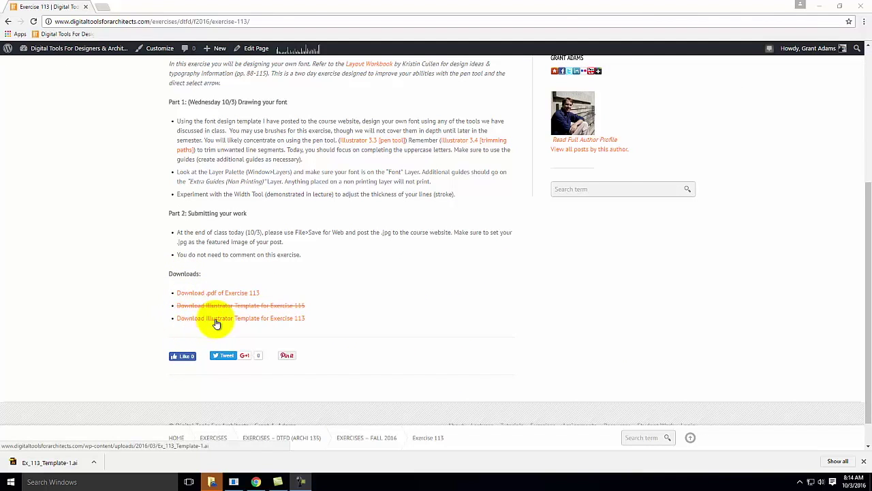
pyautogui.click(250, 319)
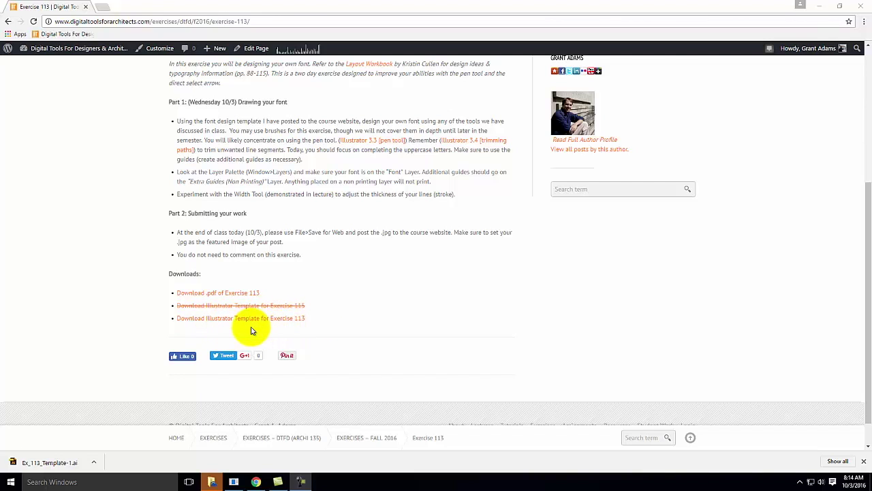
pyautogui.click(60, 463)
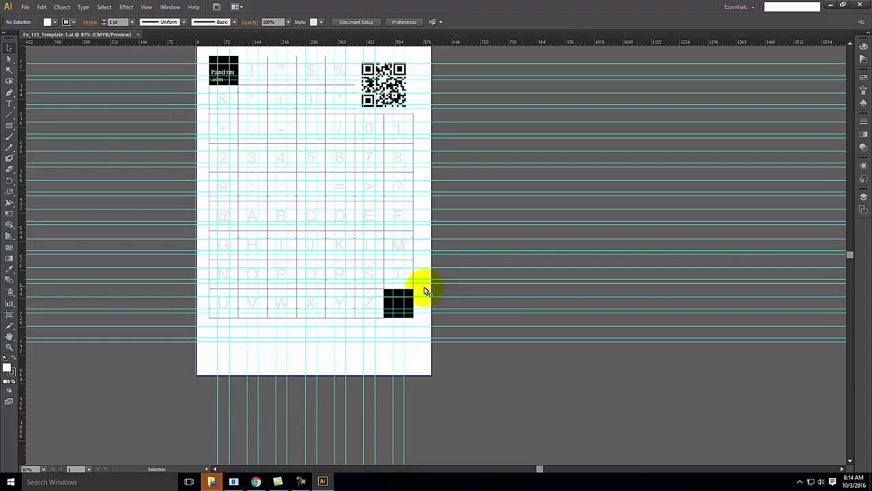
# Step: Display the document's layers and make the Font (Page 1) layer active
pyautogui.scroll(1, 384, 220)
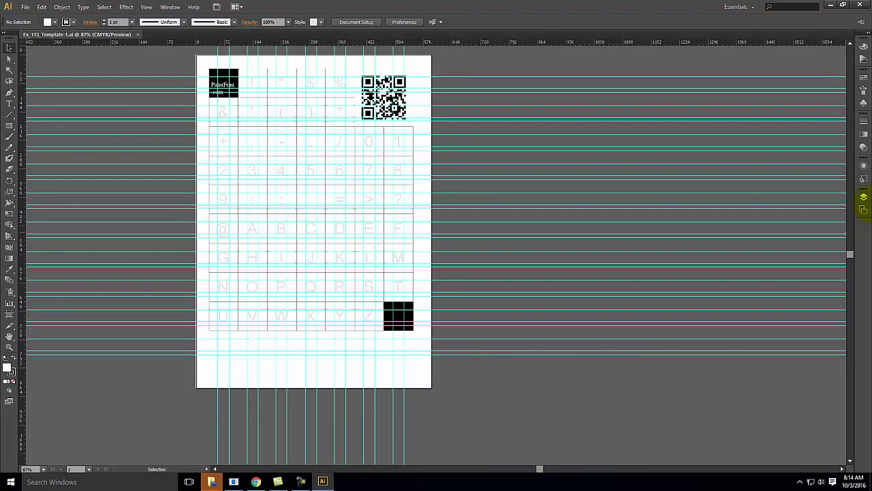
pyautogui.click(864, 198)
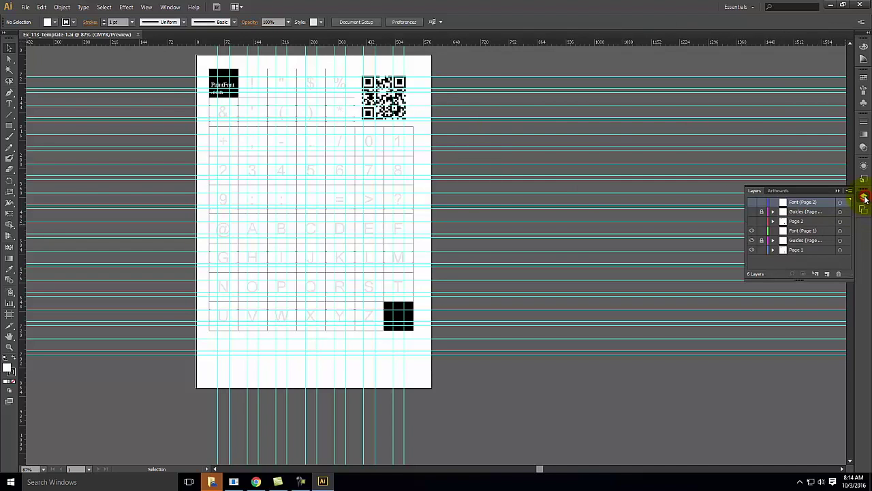
pyautogui.click(820, 230)
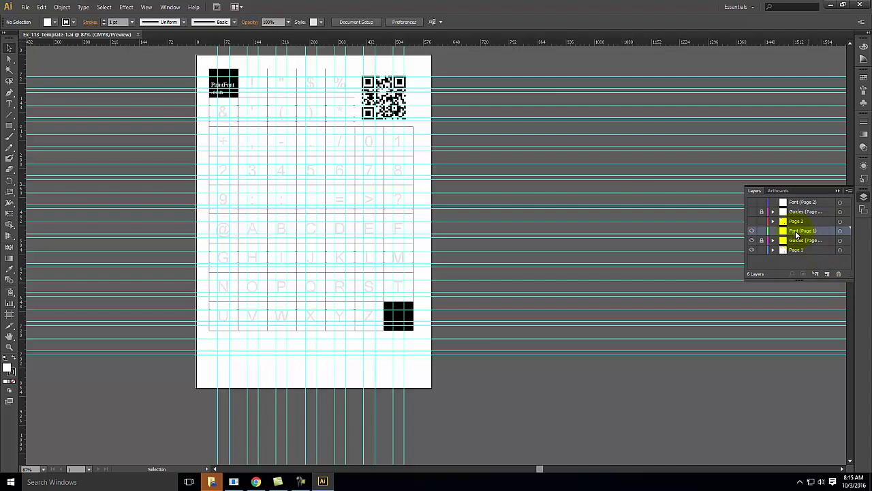
# Step: Copy the template image on the Page 1 layer and paste the copy directly in front of it
pyautogui.click(420, 72)
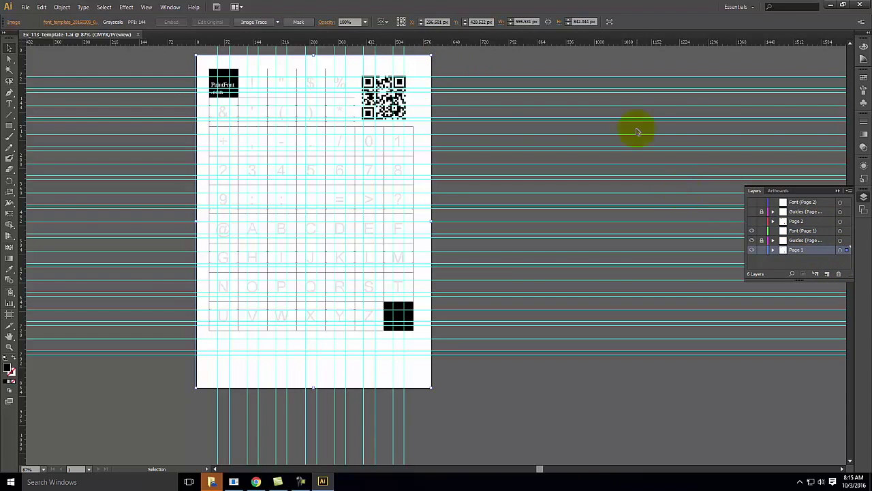
pyautogui.hotkey('ctrl', 'c')
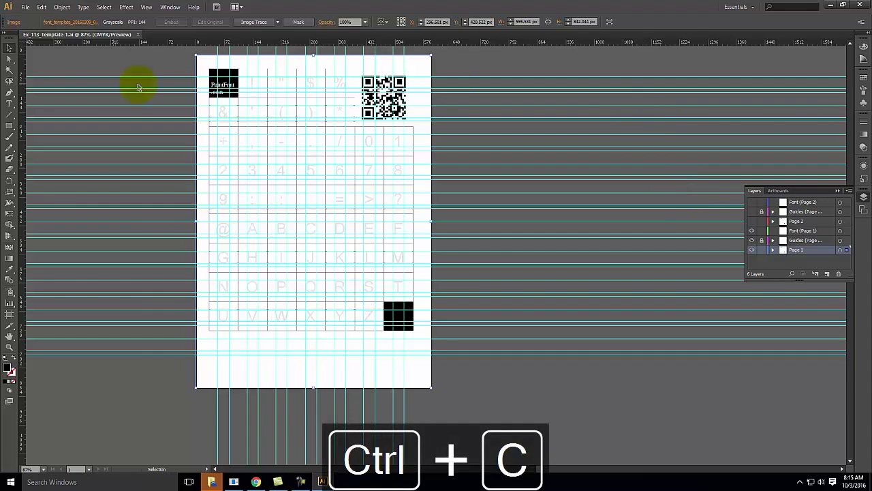
pyautogui.click(48, 6)
pyautogui.click(67, 72)
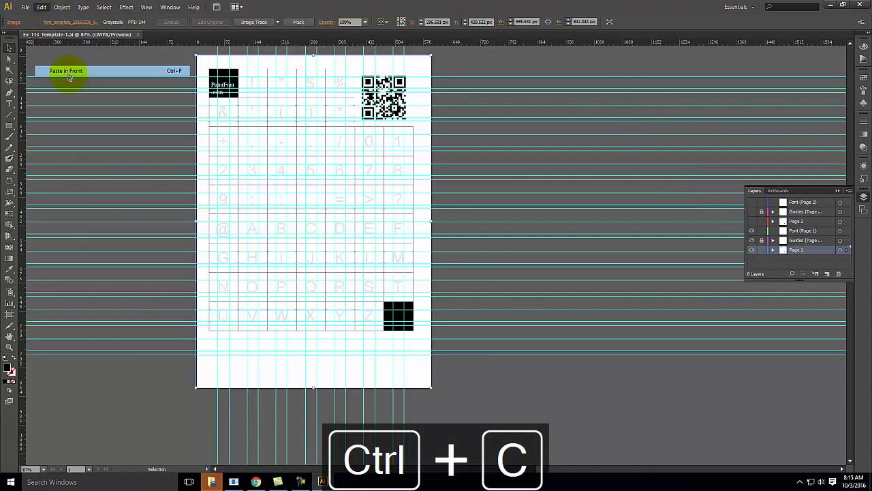
# Step: Set the pasted template image's blending mode to Multiply
pyautogui.click(865, 148)
pyautogui.click(788, 126)
pyautogui.click(781, 158)
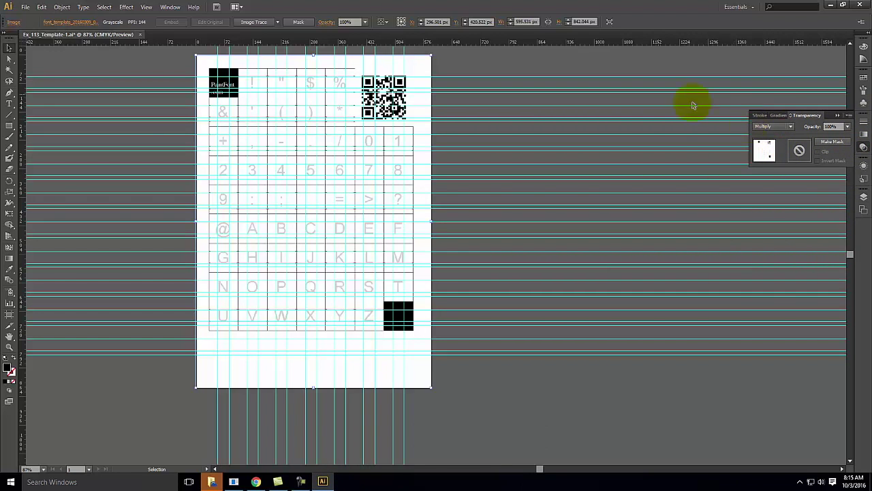
# Step: Duplicate the Multiply-blended template image in place, directly in front of itself, to darken the letters further
pyautogui.hotkey('ctrl', 'c')
pyautogui.hotkey('ctrl', 'v')
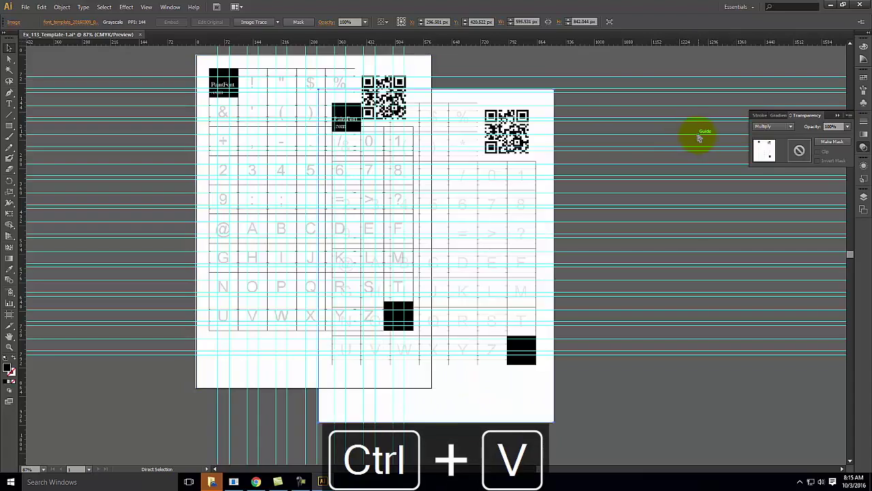
pyautogui.hotkey('ctrl', 'z')
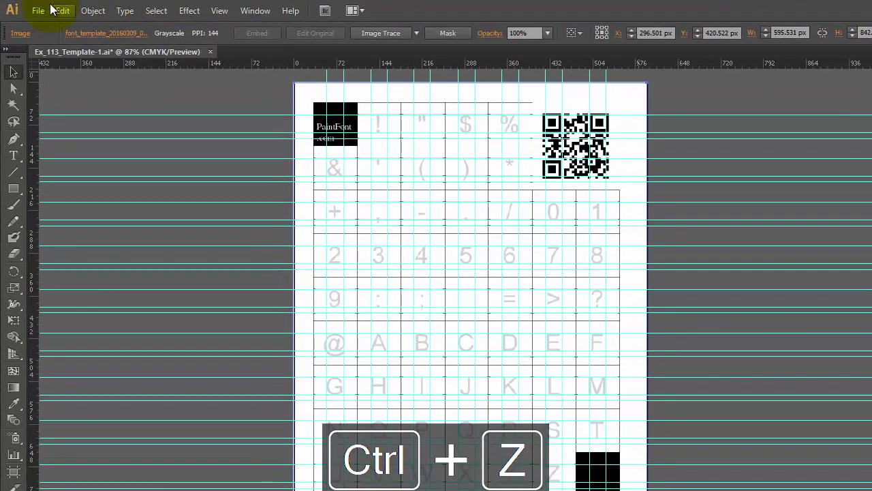
pyautogui.click(43, 7)
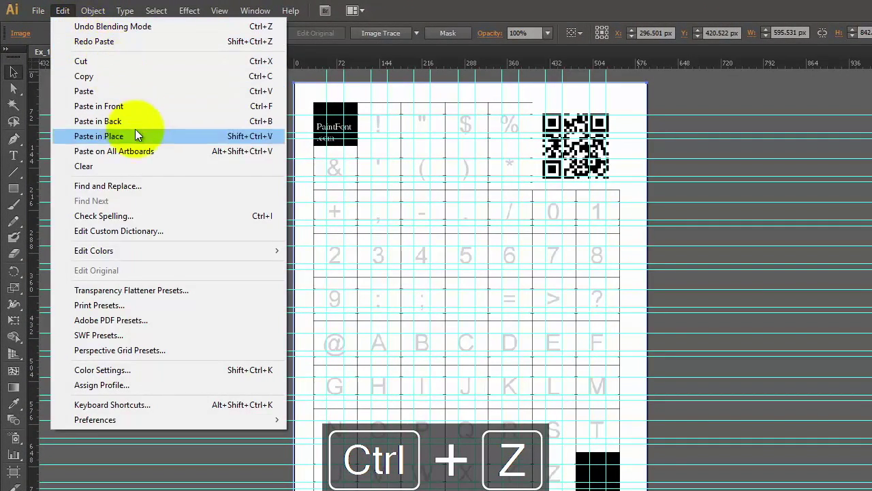
pyautogui.click(146, 107)
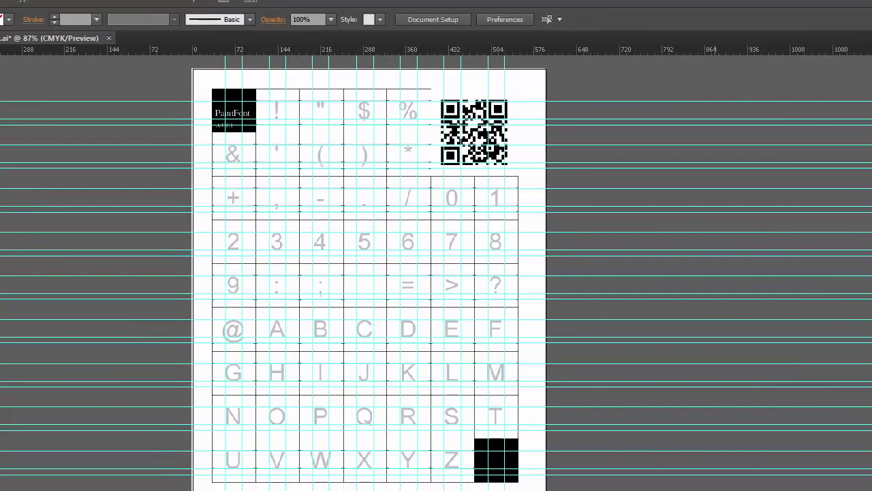
pyautogui.click(871, 254)
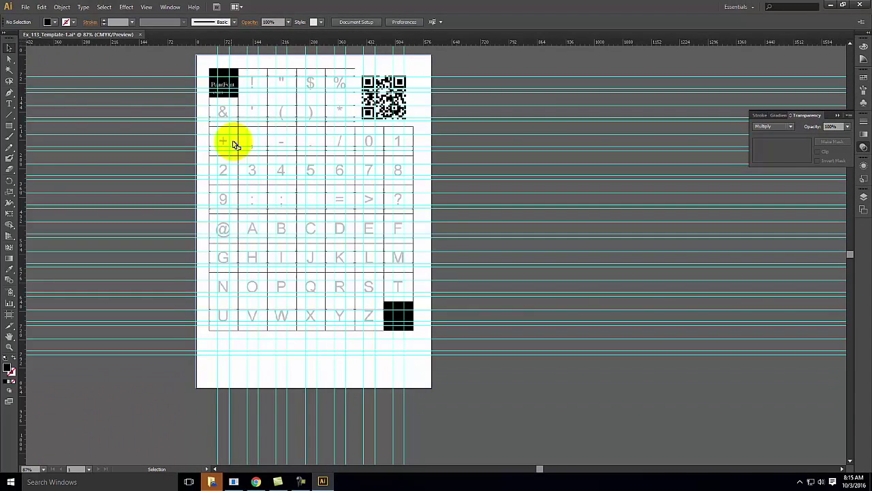
# Step: Switch to Chrome and open paintfont.com in a new browser tab
pyautogui.click(255, 482)
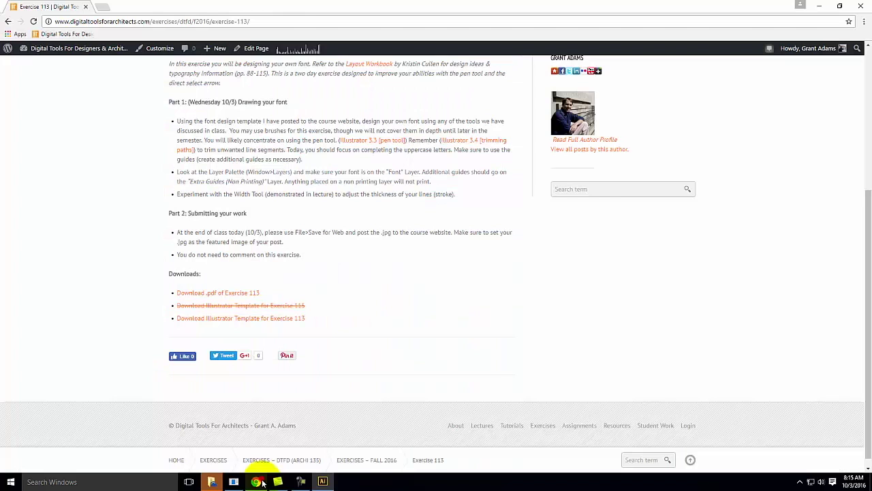
pyautogui.hotkey('ctrl', 't')
pyautogui.write('paintfont.com')
pyautogui.press('Return')
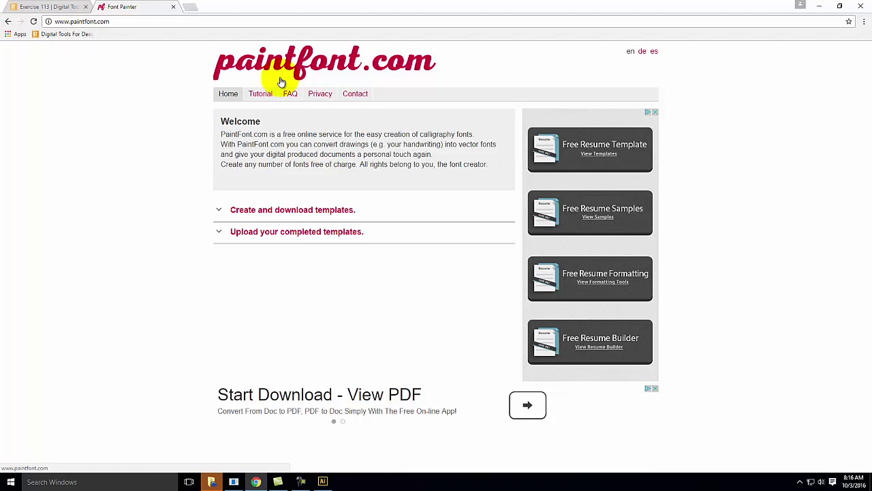
# Step: Return to Illustrator and swap fill and stroke so new paths have no fill and a black stroke
pyautogui.click(322, 482)
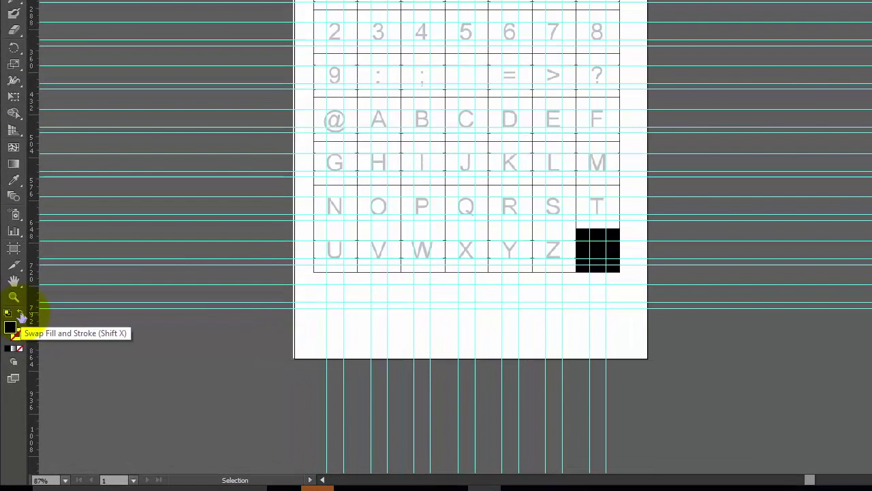
pyautogui.click(20, 314)
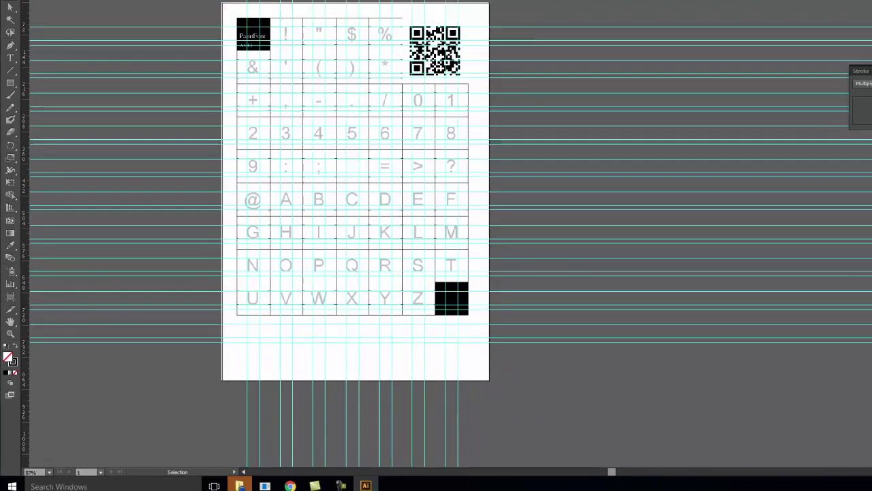
# Step: Review the available workspaces and the document's swatches, brushes and symbols
pyautogui.click(747, 7)
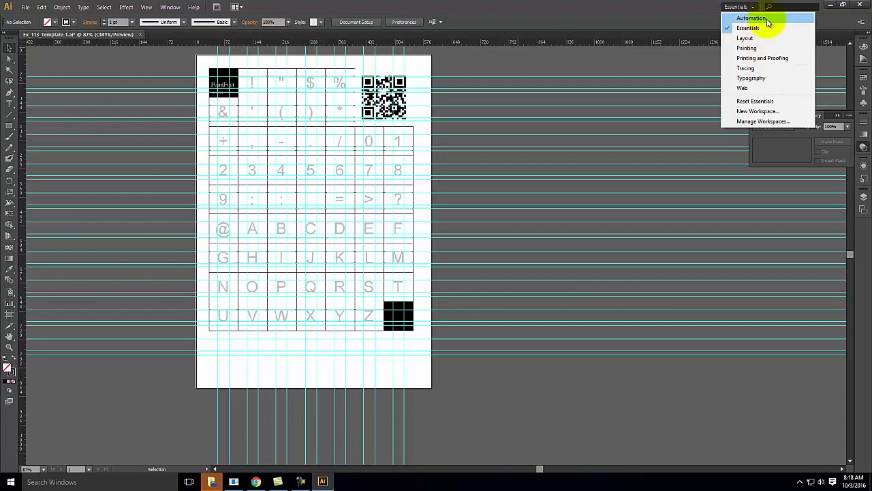
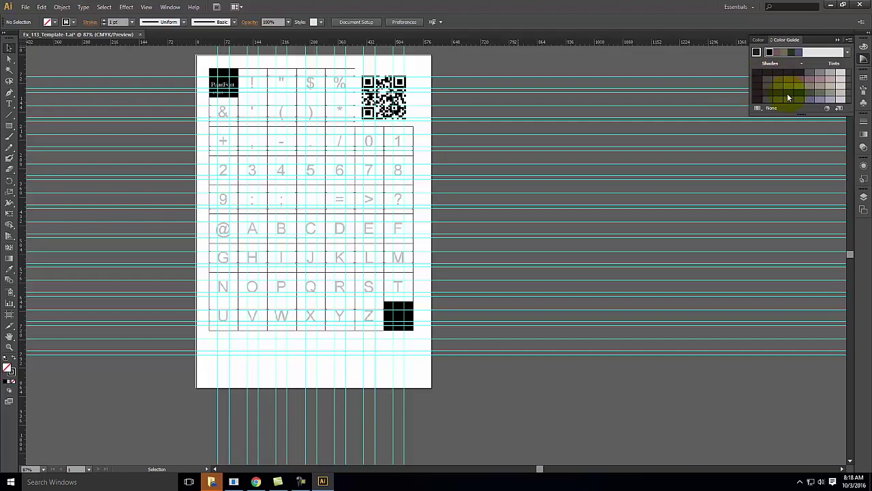
pyautogui.click(862, 78)
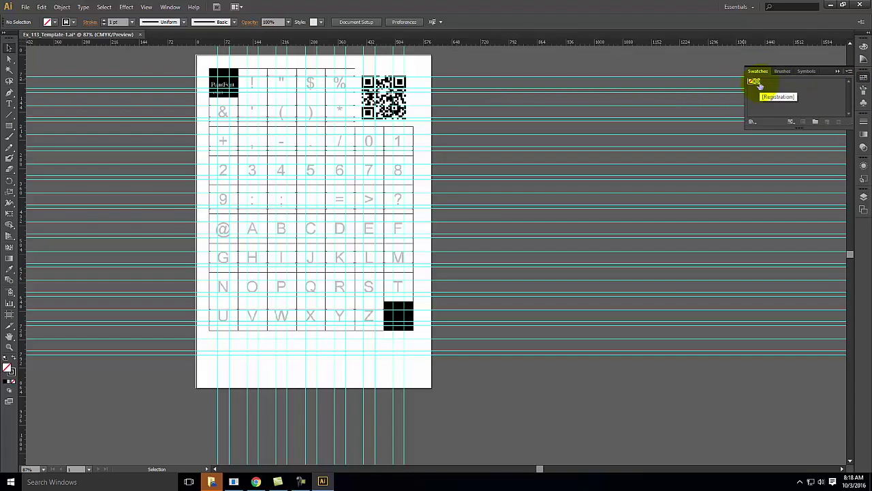
pyautogui.click(862, 92)
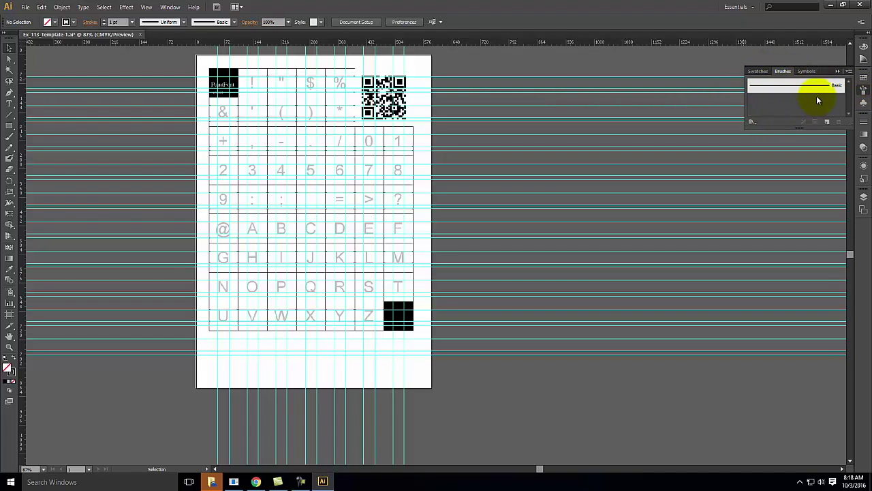
pyautogui.click(864, 103)
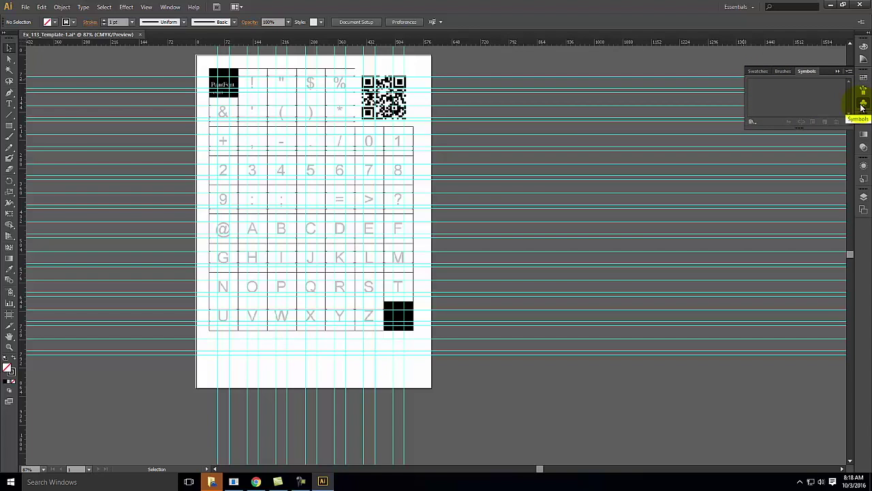
# Step: Show the full set of stroke options, including caps, corners, dashes, arrowheads and profile
pyautogui.click(864, 124)
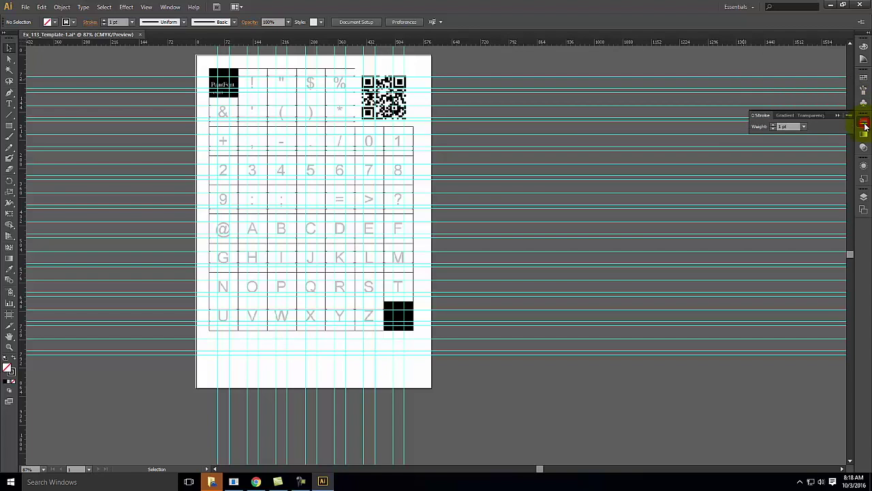
pyautogui.click(758, 125)
pyautogui.click(778, 126)
pyautogui.press('Return')
pyautogui.click(848, 120)
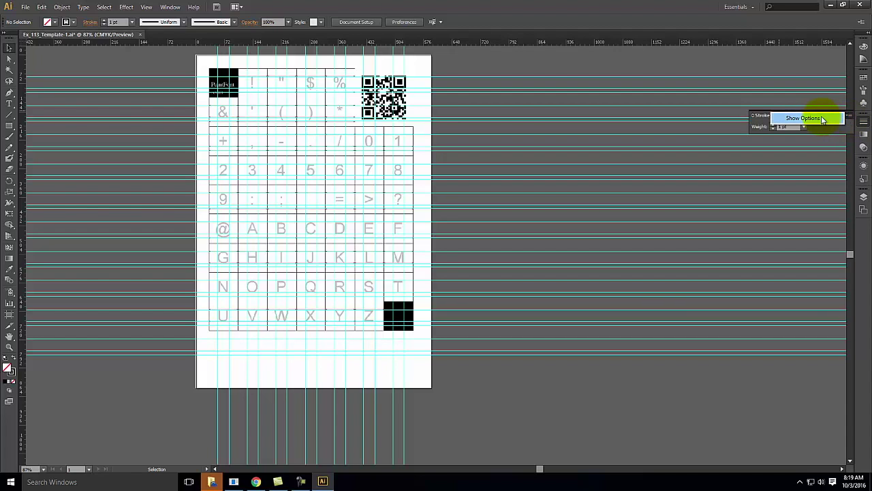
pyautogui.click(822, 119)
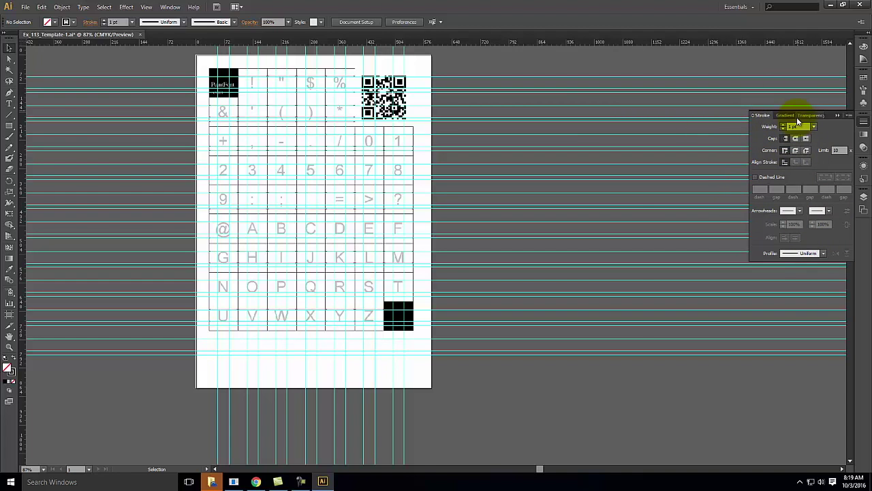
# Step: Examine the gradient and transparency settings
pyautogui.click(863, 135)
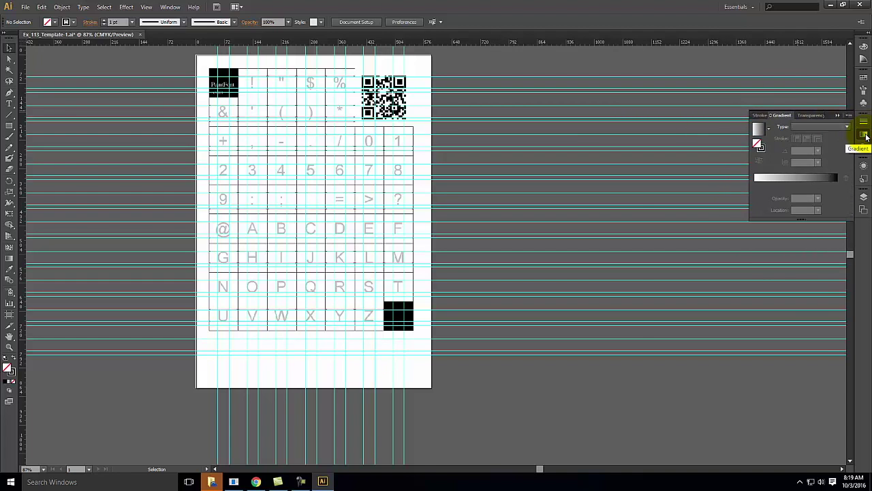
pyautogui.click(864, 147)
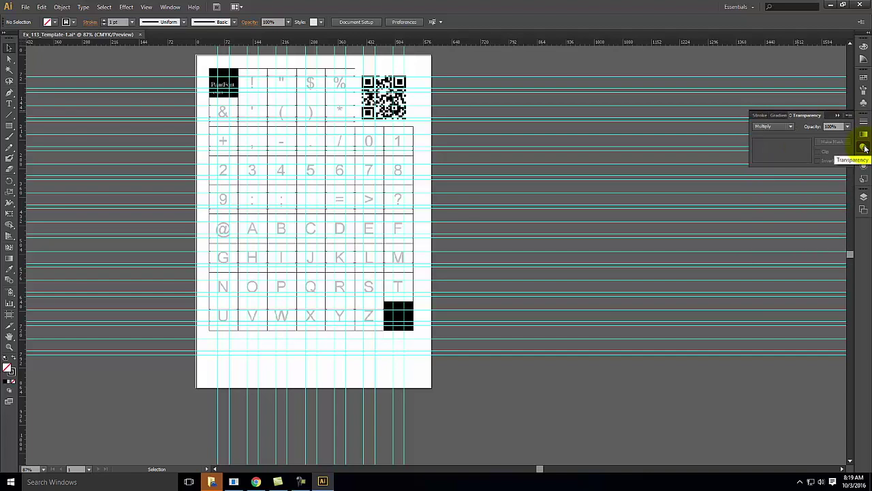
# Step: Toggle the Page 1 layer's visibility off and on, and lock that layer
pyautogui.click(864, 198)
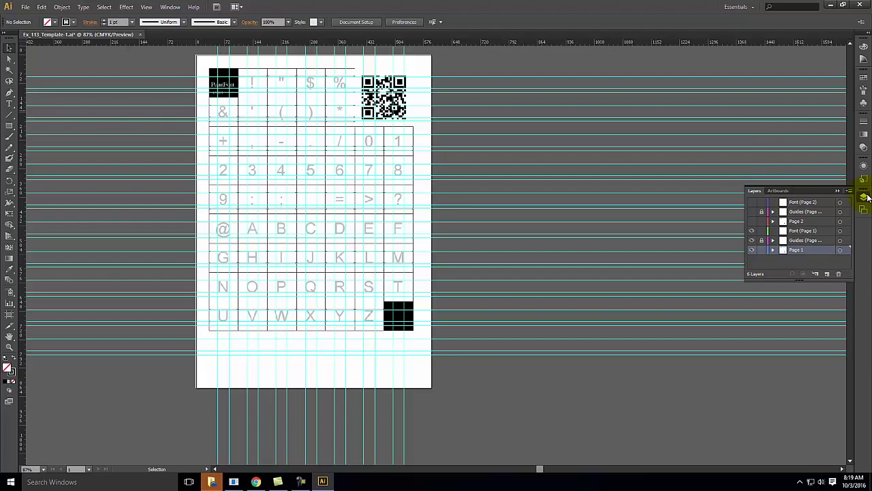
pyautogui.click(864, 197)
pyautogui.click(865, 198)
pyautogui.click(753, 251)
pyautogui.click(753, 251)
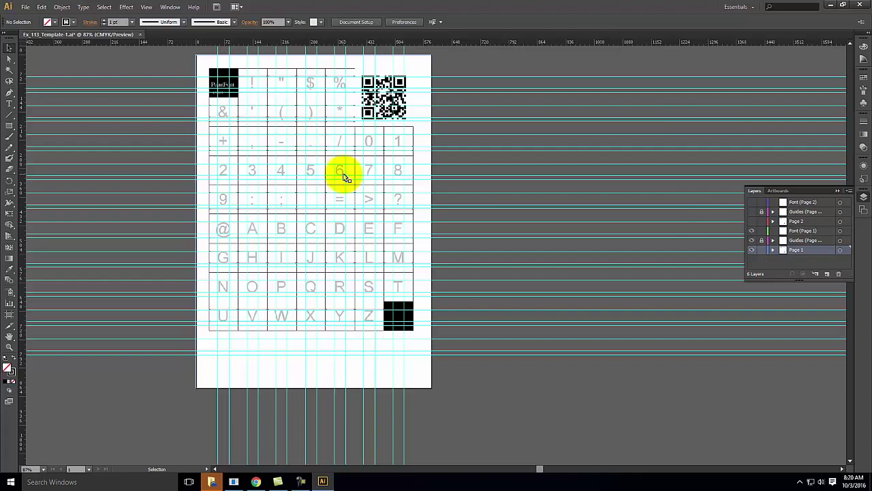
pyautogui.click(762, 250)
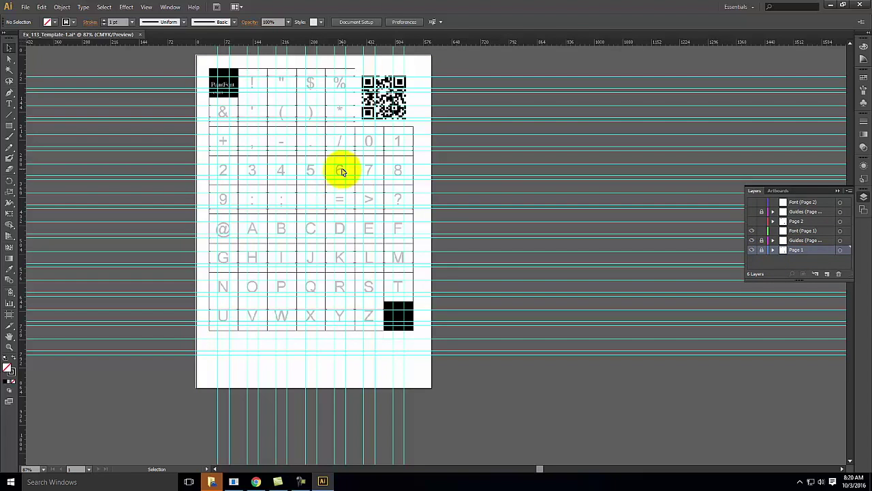
# Step: Hide the page 1 guides layer and show it again
pyautogui.click(752, 241)
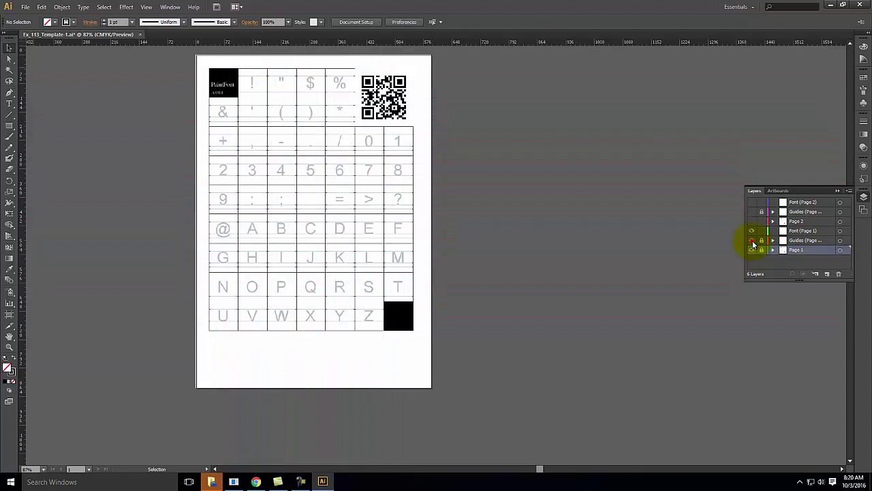
pyautogui.click(752, 241)
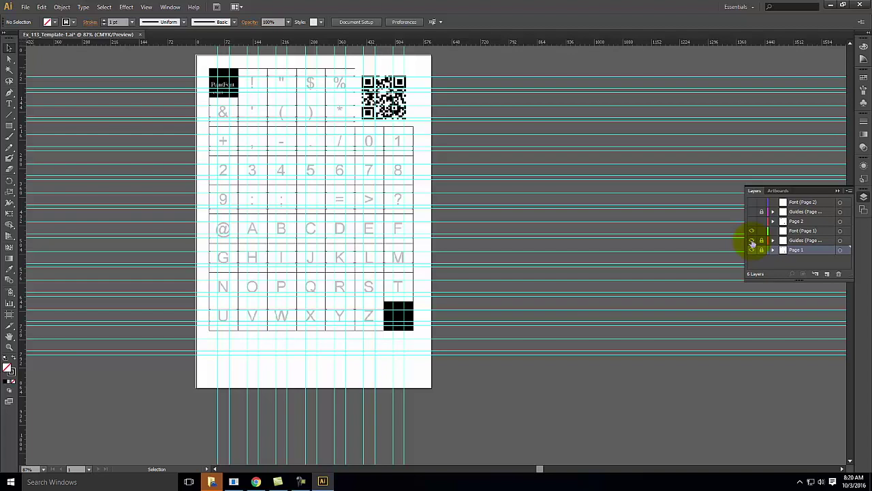
# Step: Toggle the page 1 guides layer's visibility off and on, and make Font (Page 1) the active layer
pyautogui.click(751, 241)
pyautogui.click(752, 240)
pyautogui.click(808, 233)
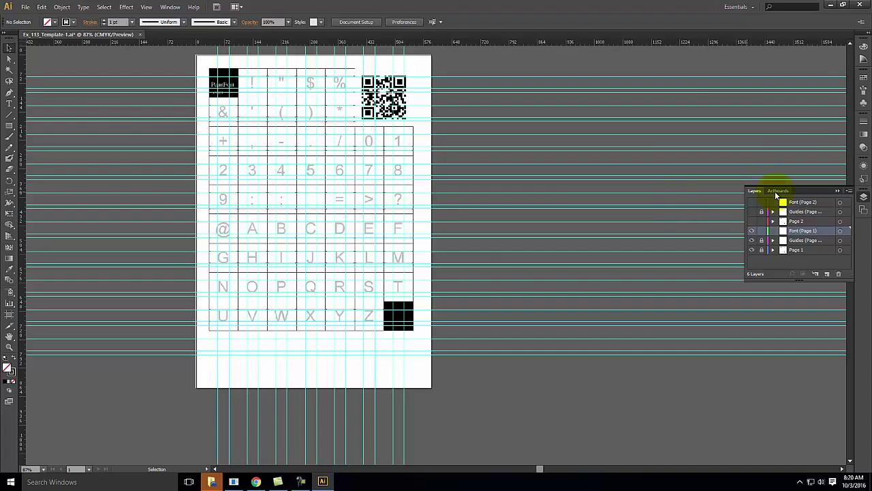
pyautogui.click(811, 202)
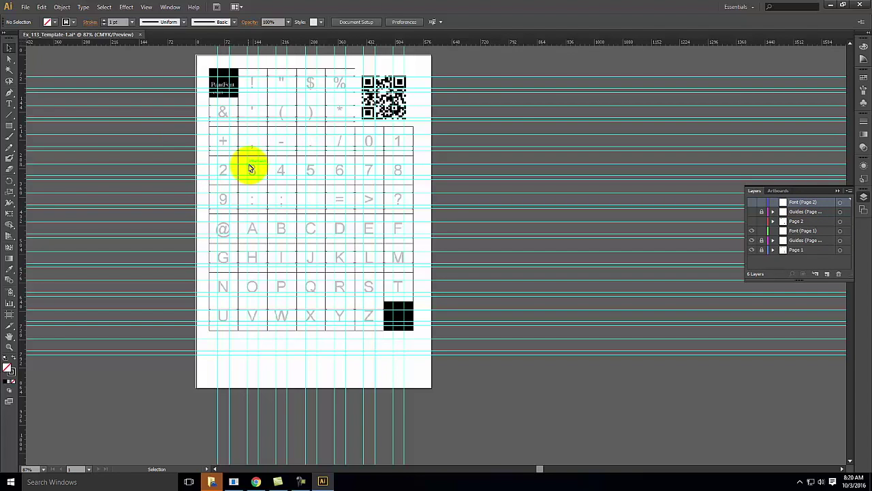
pyautogui.click(802, 230)
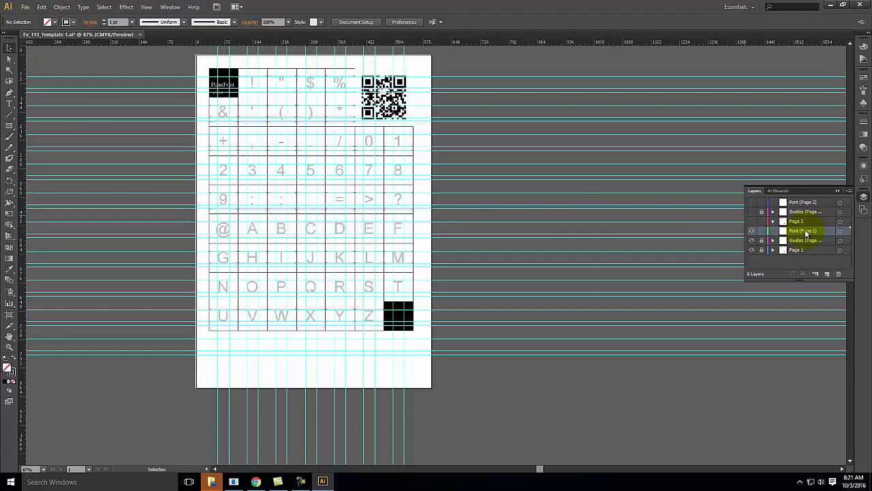
# Step: Draw the two diagonal strokes of the letter A over its template with the Pen tool, as one open three-point path
pyautogui.click(11, 97)
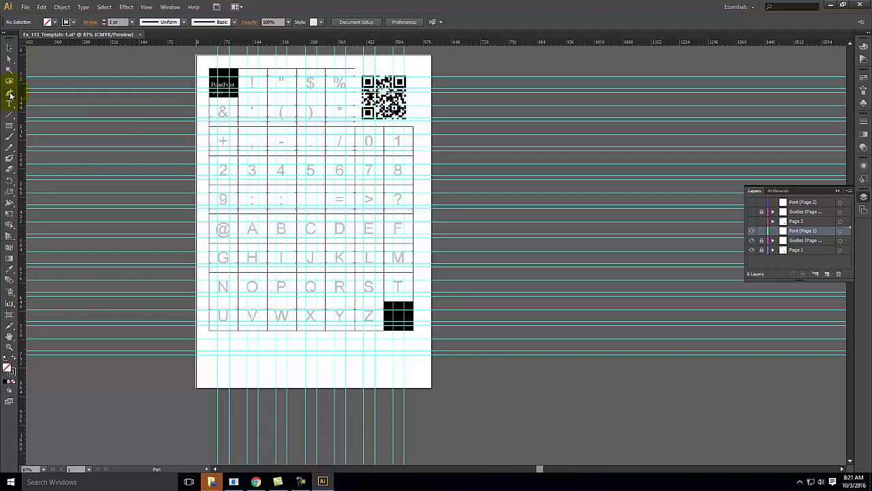
pyautogui.click(10, 95)
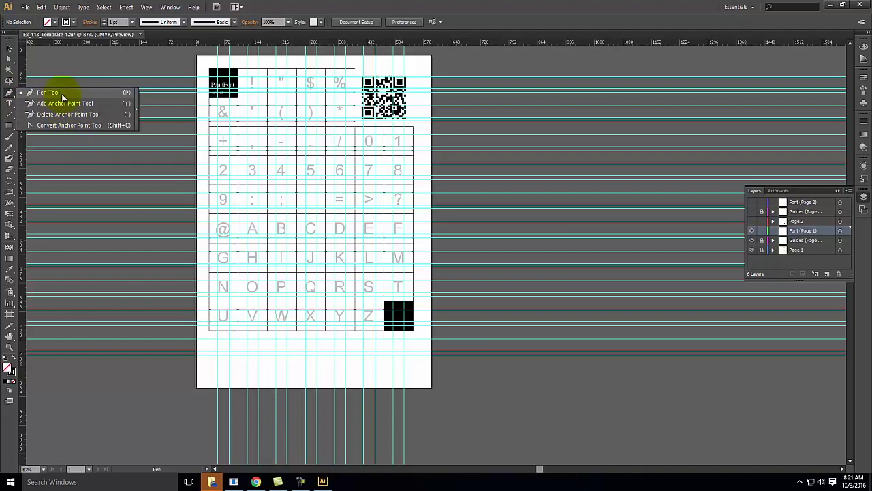
pyautogui.click(10, 93)
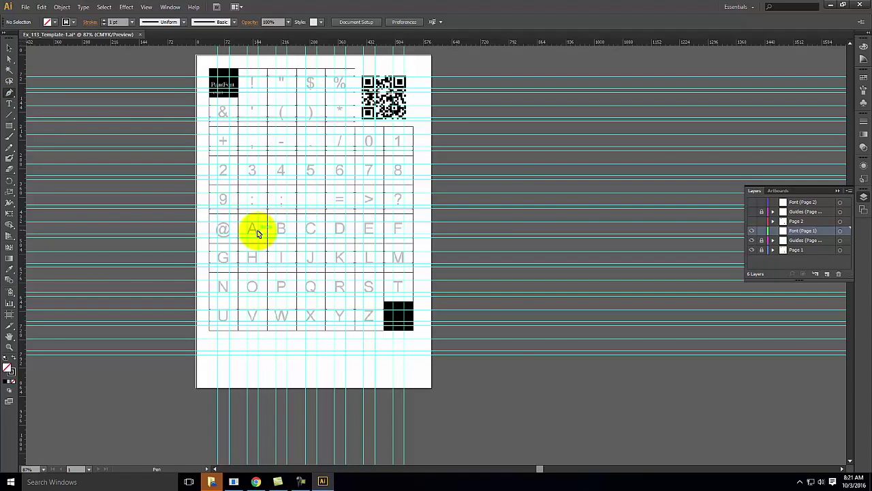
pyautogui.hotkey('ctrl', '=')
pyautogui.hotkey('ctrl', '=')
pyautogui.hotkey('ctrl', '=')
pyautogui.hotkey('ctrl', '=')
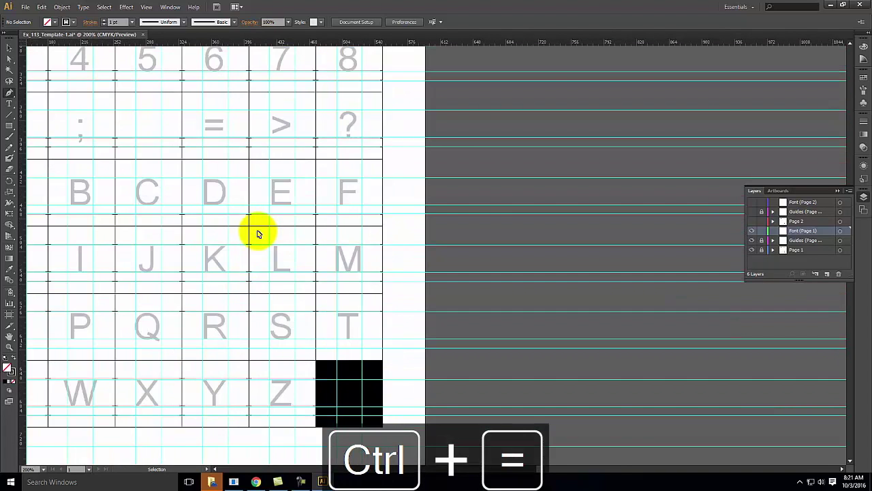
pyautogui.hotkey('ctrl', '=')
pyautogui.press('space')
pyautogui.moveTo(168, 226); pyautogui.dragTo(663, 294)
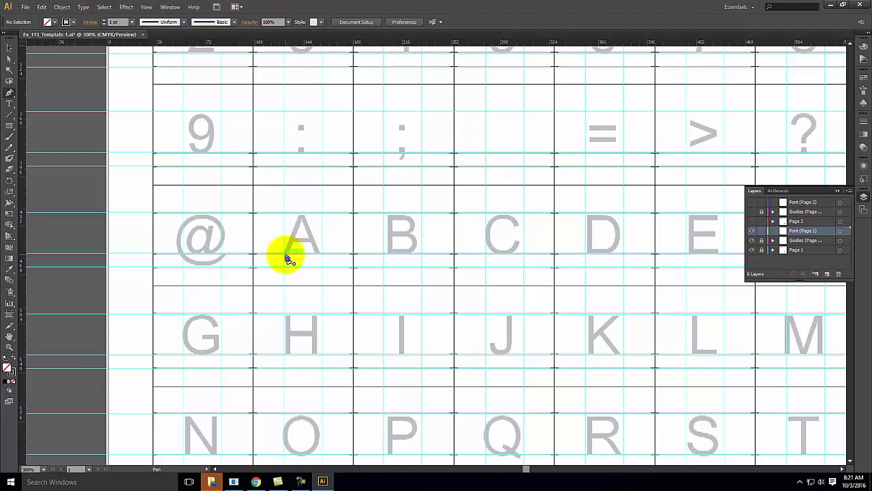
pyautogui.moveTo(286, 257); pyautogui.dragTo(301, 214)
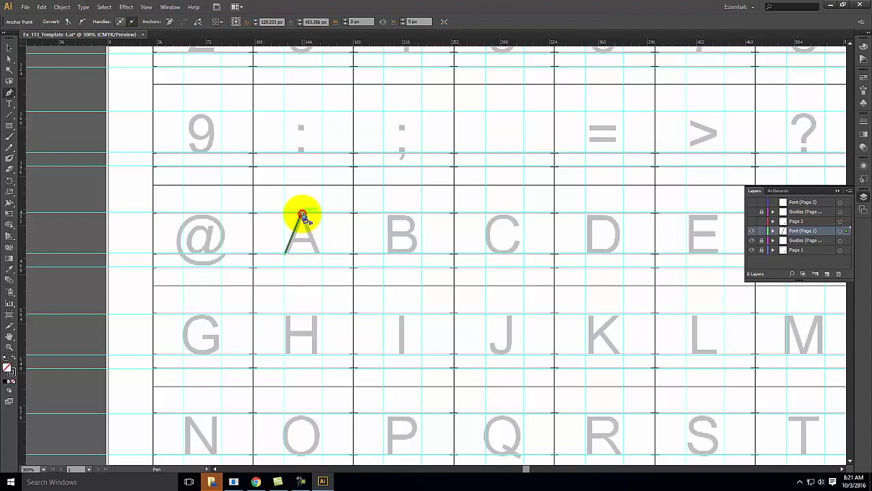
pyautogui.click(323, 252)
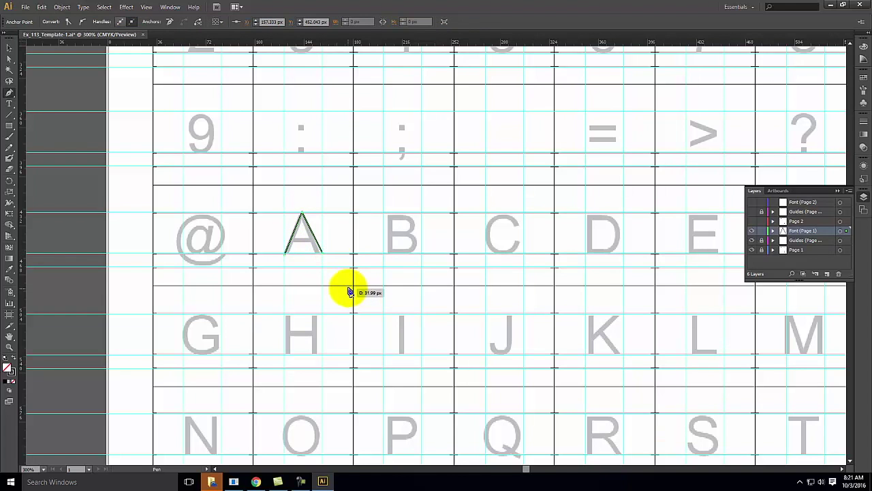
pyautogui.hotkey('ctrl', '=')
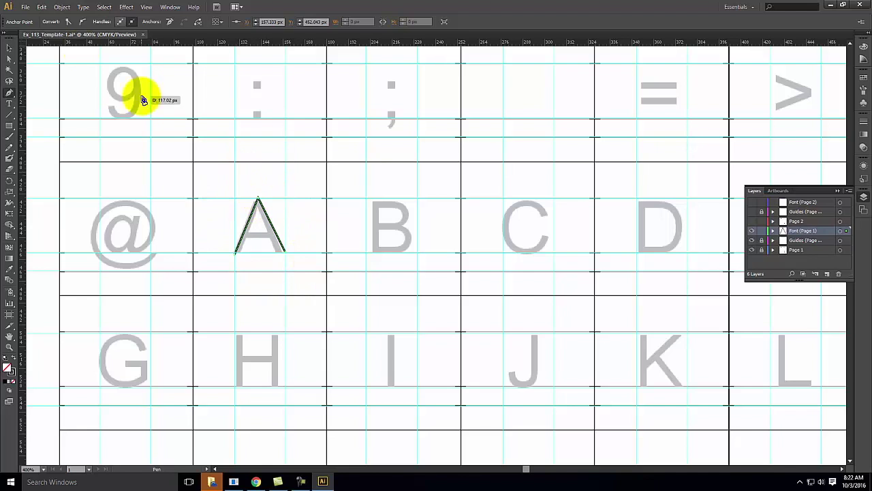
# Step: Shift the apex anchor point of the A slightly to the right, to X about 143.33 px, and deselect the path
pyautogui.click(8, 48)
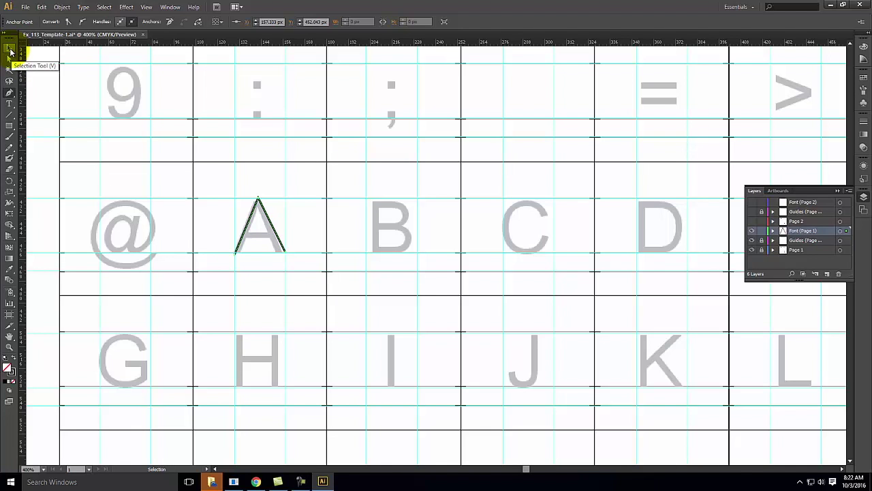
pyautogui.click(9, 59)
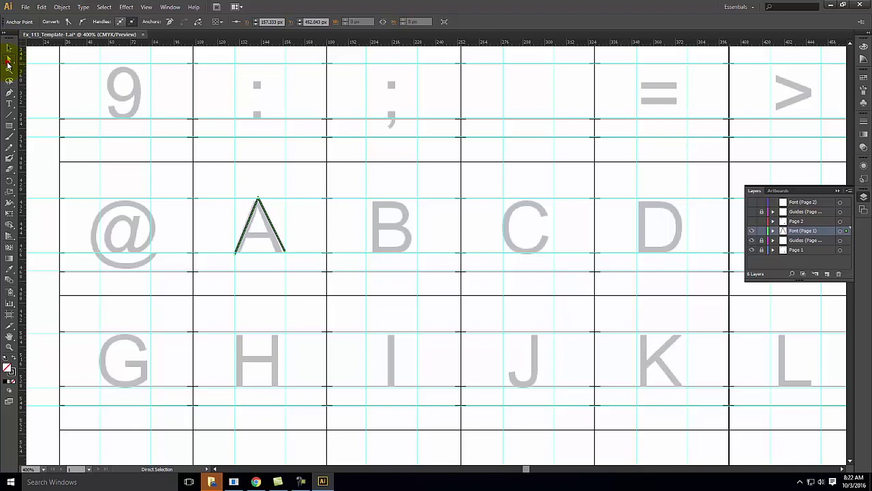
pyautogui.click(259, 200)
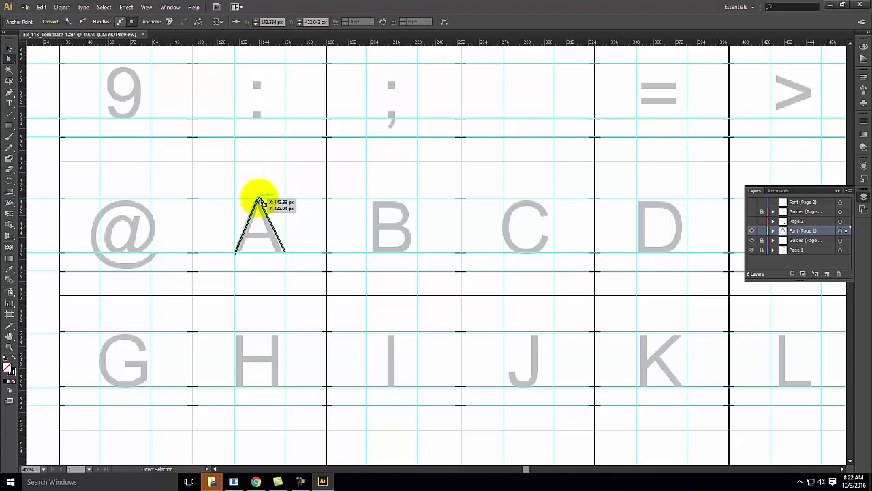
pyautogui.moveTo(258, 200)
pyautogui.mouseDown()
pyautogui.moveTo(260, 174)
pyautogui.moveTo(262, 200)
pyautogui.mouseUp()
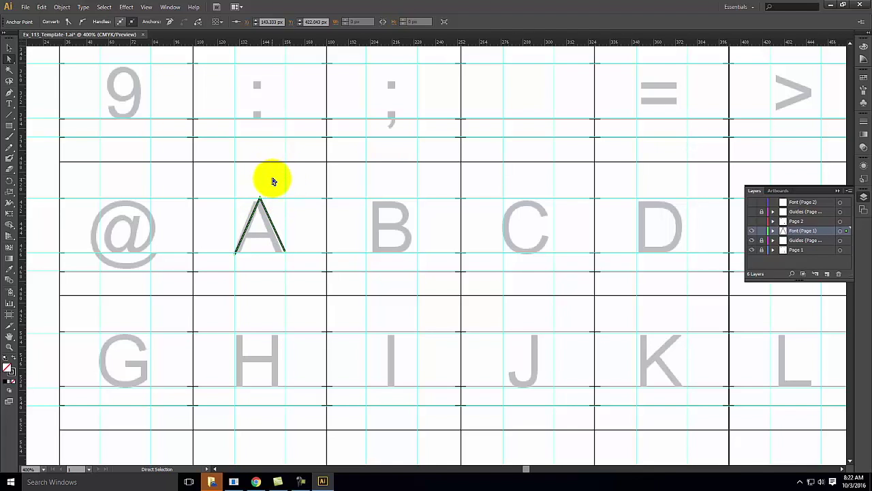
pyautogui.click(271, 178)
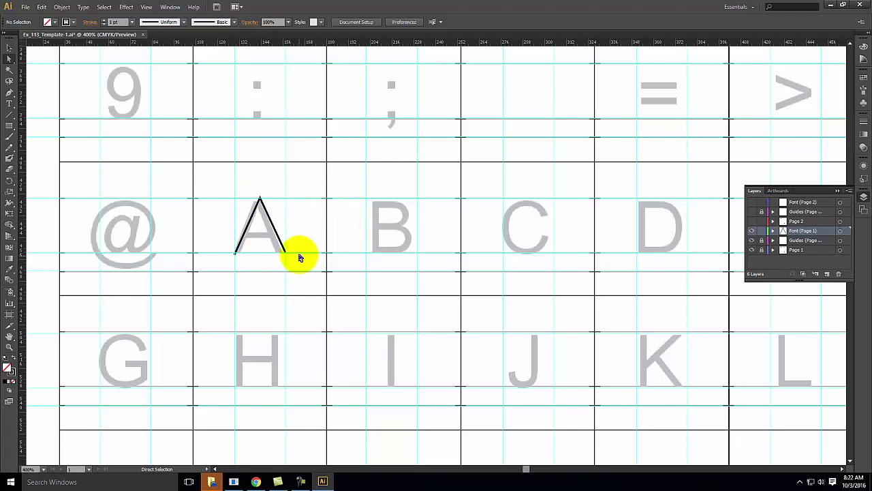
# Step: Draw a horizontal crossbar about 23 px long from the A's left diagonal past its right diagonal, and deselect it
pyautogui.click(8, 94)
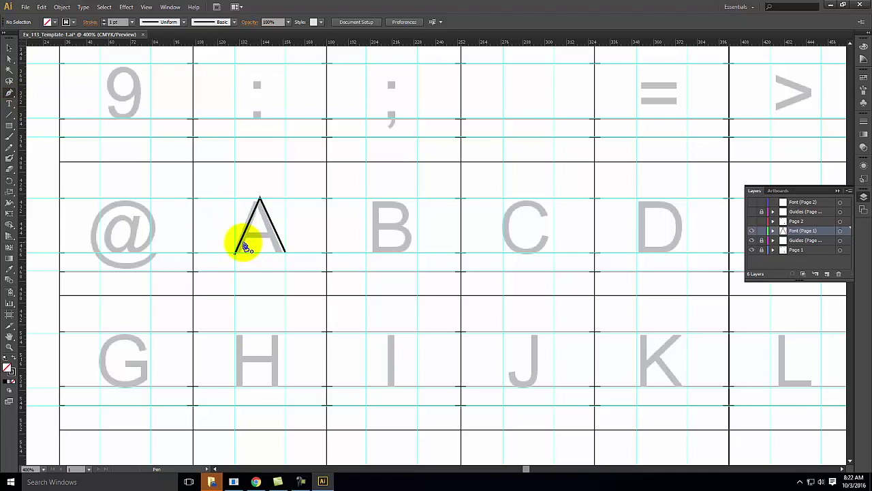
pyautogui.hotkey('ctrl', '=')
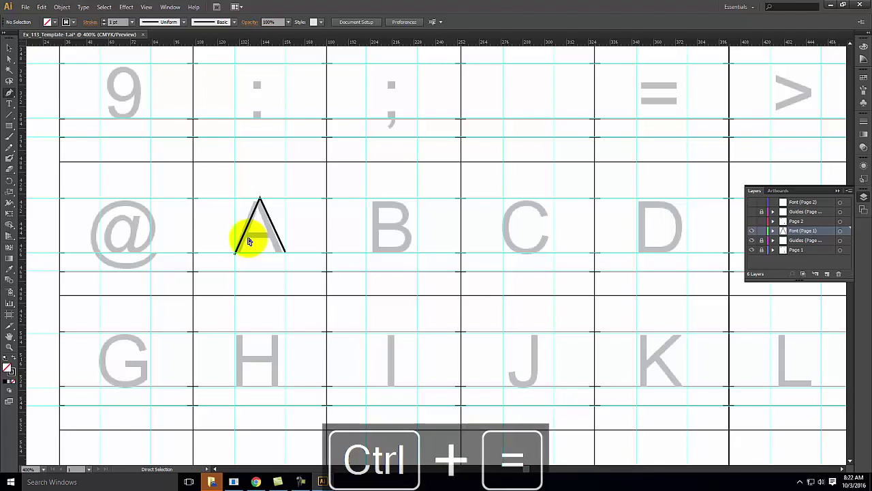
pyautogui.press('space')
pyautogui.moveTo(155, 221); pyautogui.dragTo(200, 227)
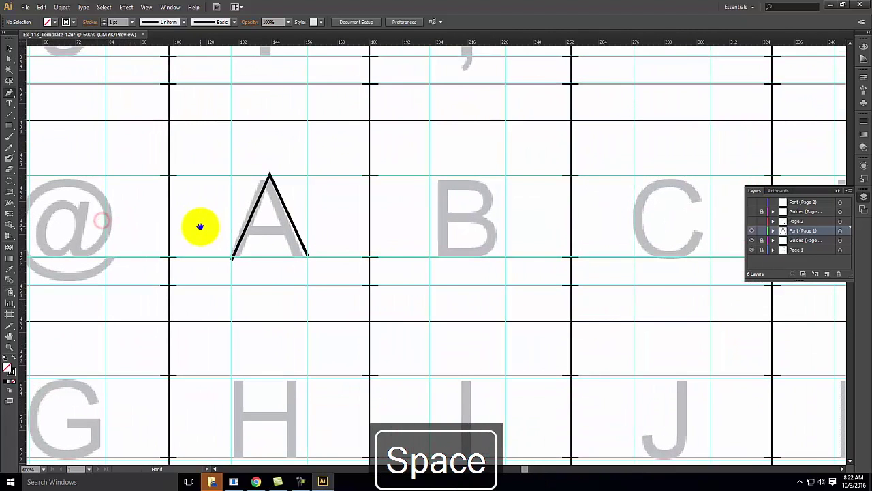
pyautogui.click(250, 243)
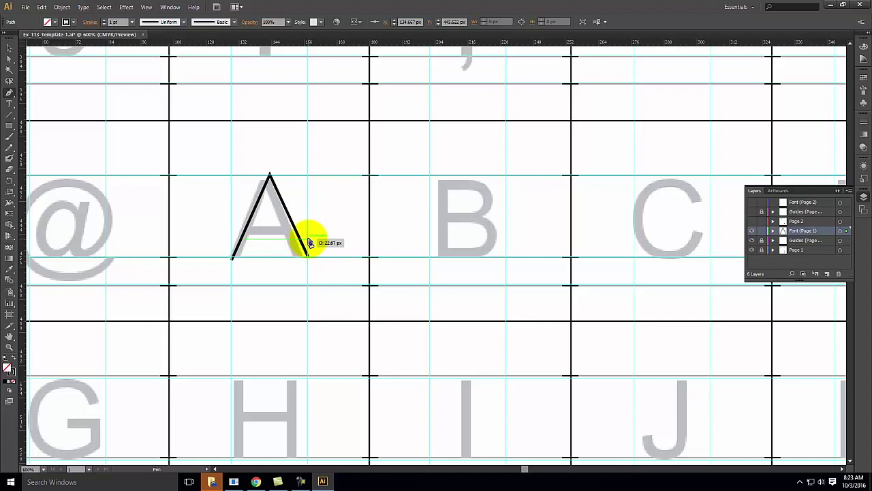
pyautogui.click(310, 241)
pyautogui.click(8, 50)
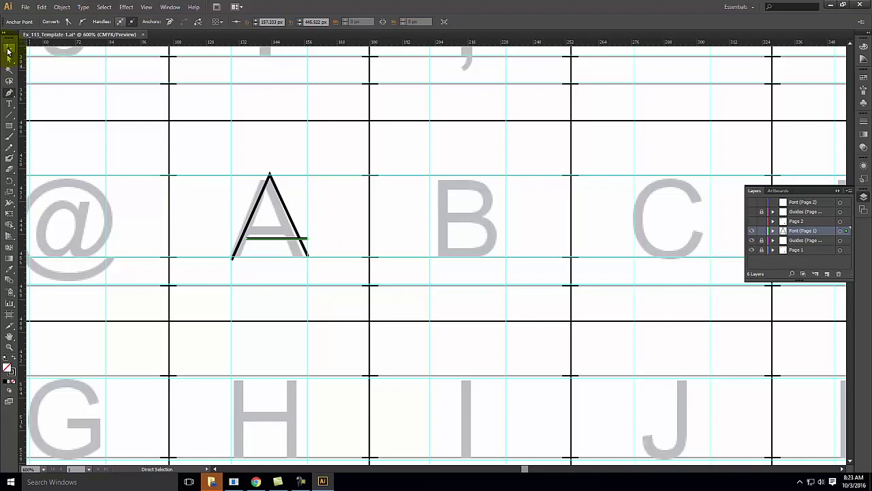
pyautogui.click(337, 236)
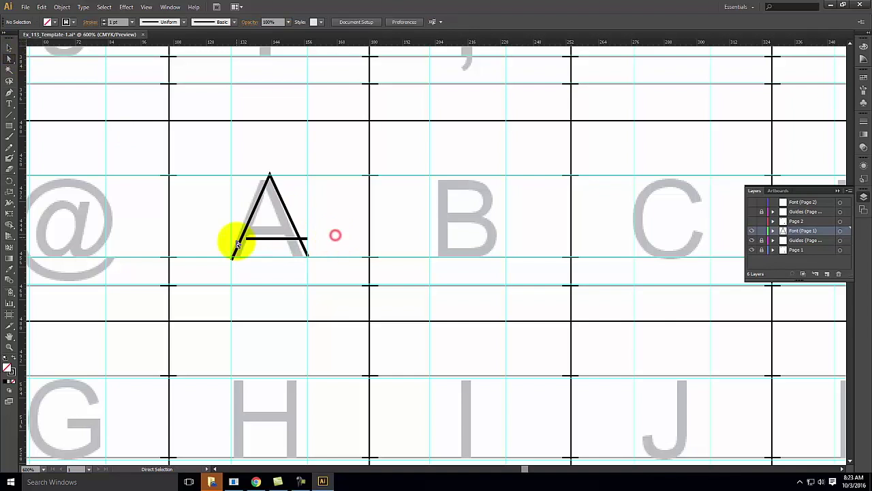
# Step: Shorten the crossbar's right end to meet the right diagonal, and check the letter with the Page 1 layer briefly hidden
pyautogui.click(249, 243)
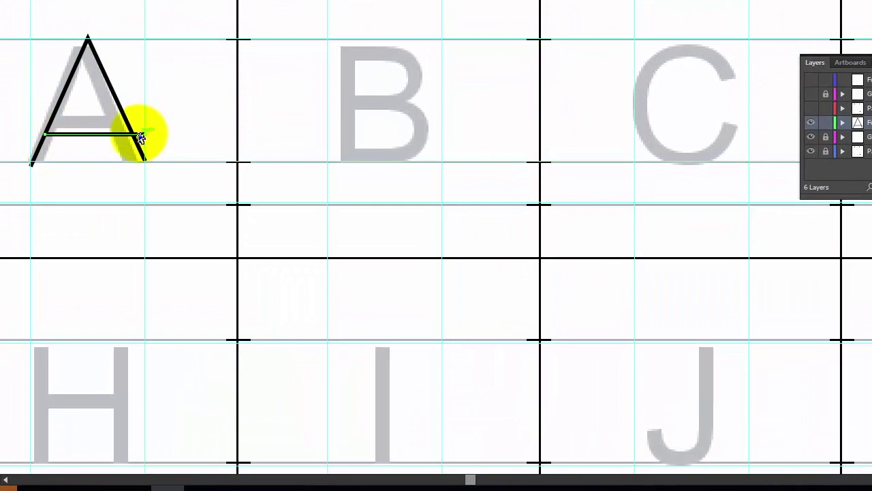
pyautogui.moveTo(149, 140); pyautogui.dragTo(134, 141)
pyautogui.click(184, 102)
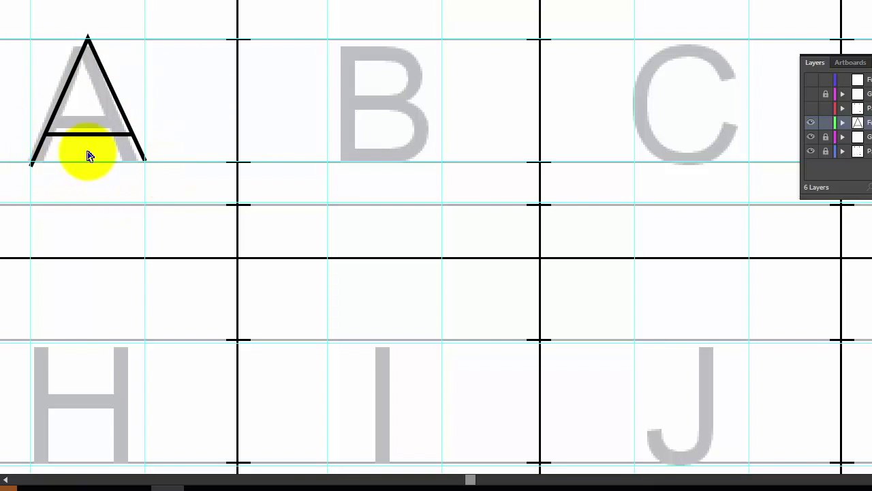
pyautogui.click(811, 152)
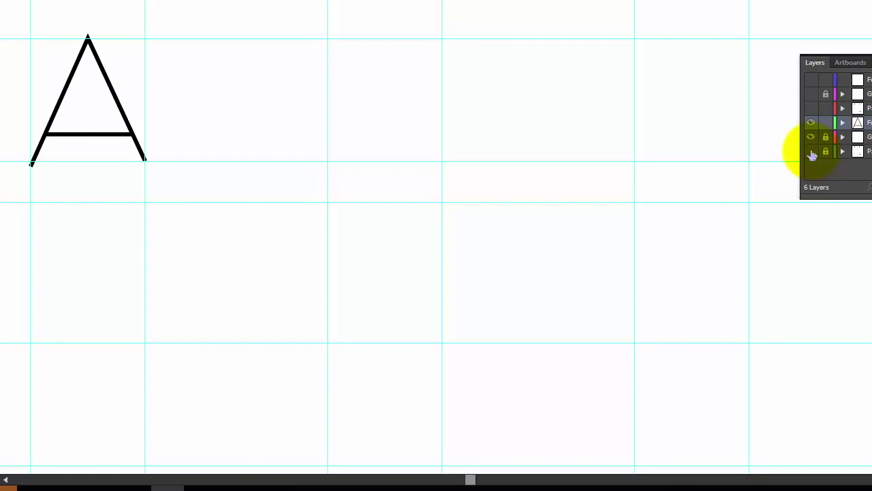
pyautogui.click(811, 152)
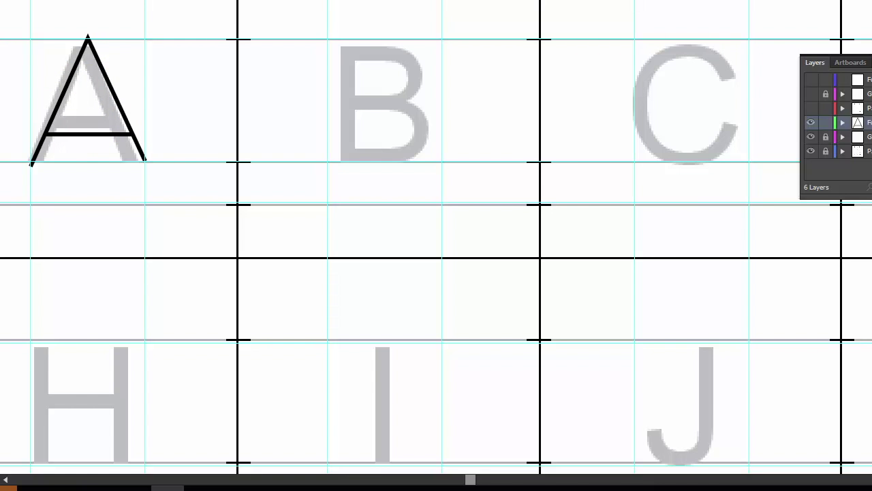
# Step: Fill the A's diagonal path with white (FFFFFF), and set its fill back to none
pyautogui.press('v')
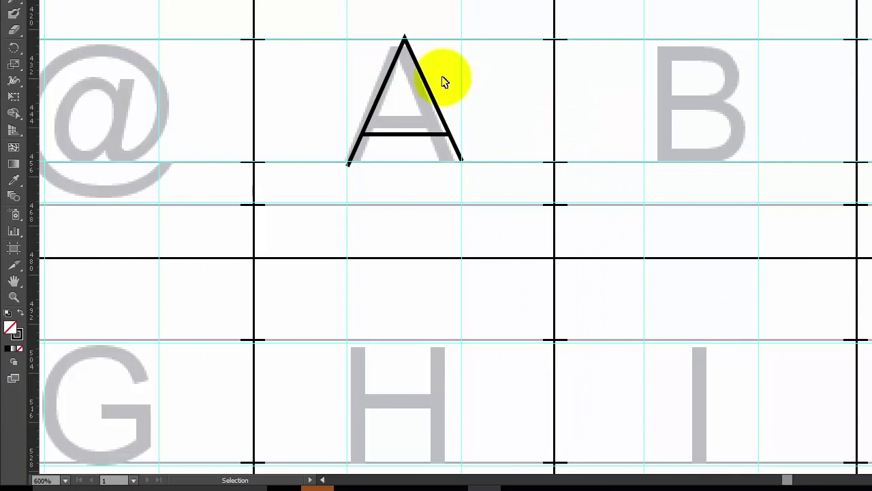
pyautogui.click(390, 72)
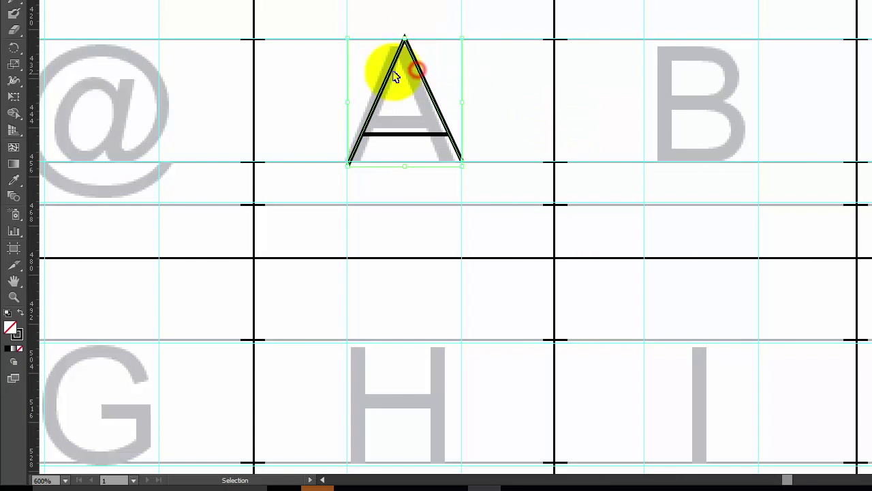
pyautogui.doubleClick(12, 328)
pyautogui.moveTo(555, 77); pyautogui.dragTo(473, 48)
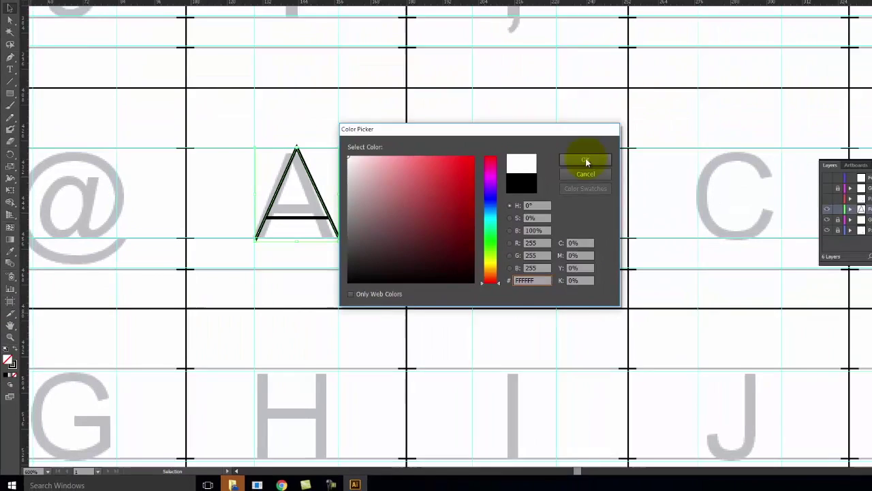
pyautogui.click(585, 160)
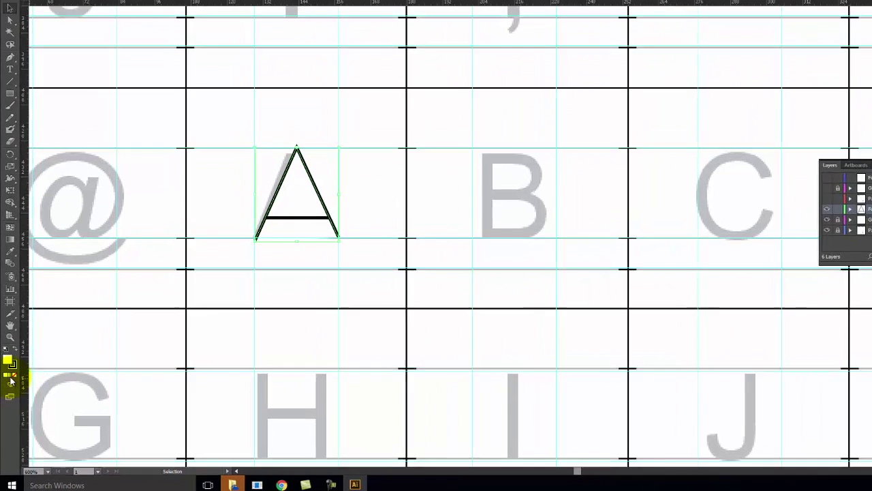
pyautogui.click(20, 348)
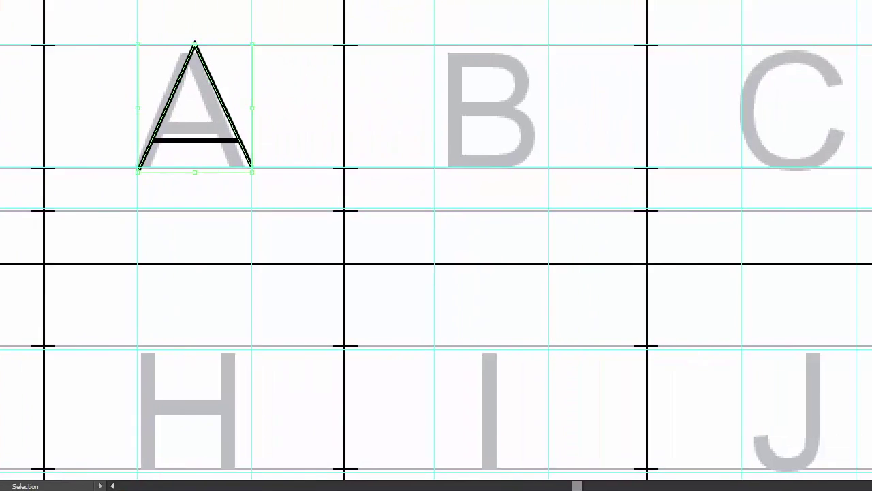
# Step: Hide the page 1 guides and Page 1 layers, deselect the path, and inspect the finished A up close at its apex
pyautogui.click(757, 147)
pyautogui.click(757, 161)
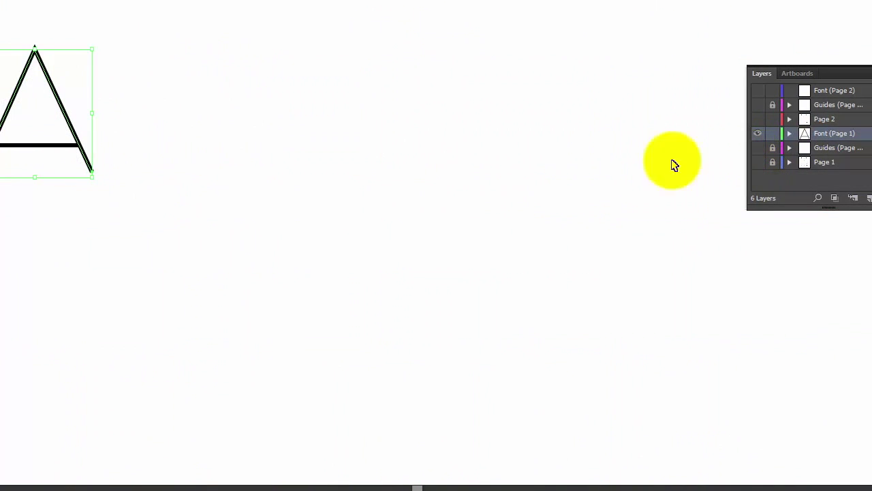
pyautogui.click(192, 107)
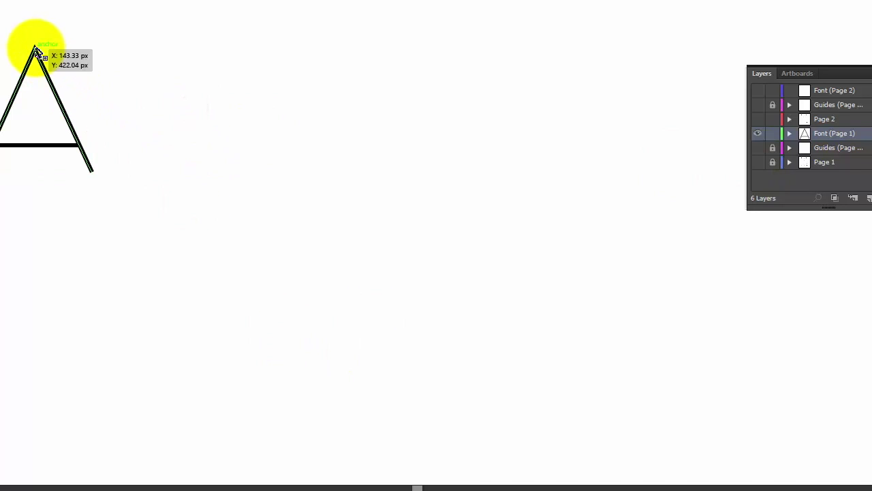
pyautogui.moveTo(36, 55); pyautogui.dragTo(36, 46)
pyautogui.hotkey('ctrl', '=')
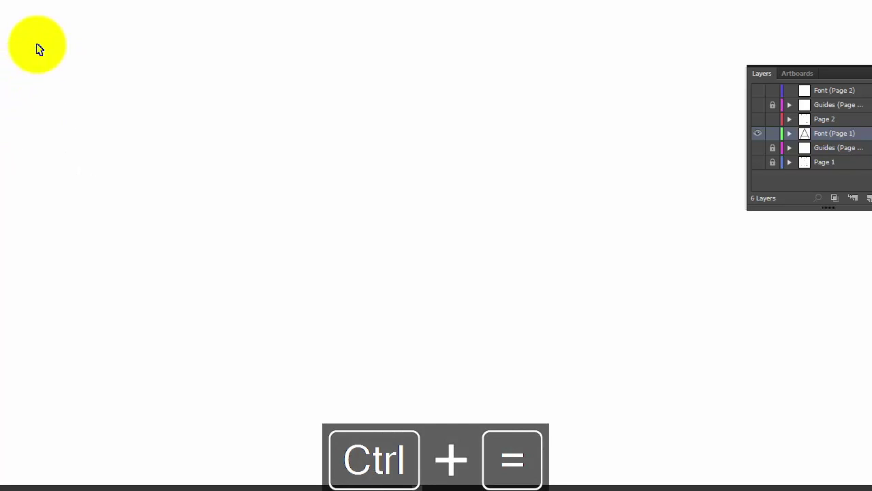
pyautogui.press('space')
pyautogui.moveTo(44, 44); pyautogui.dragTo(302, 91)
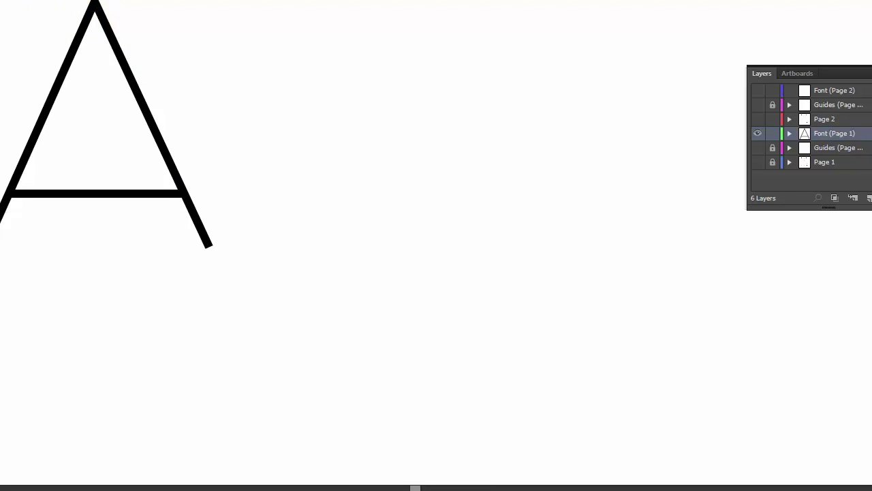
# Step: Try a round join and a bevel join on the corner at the A's apex, and deselect the path
pyautogui.click(10, 60)
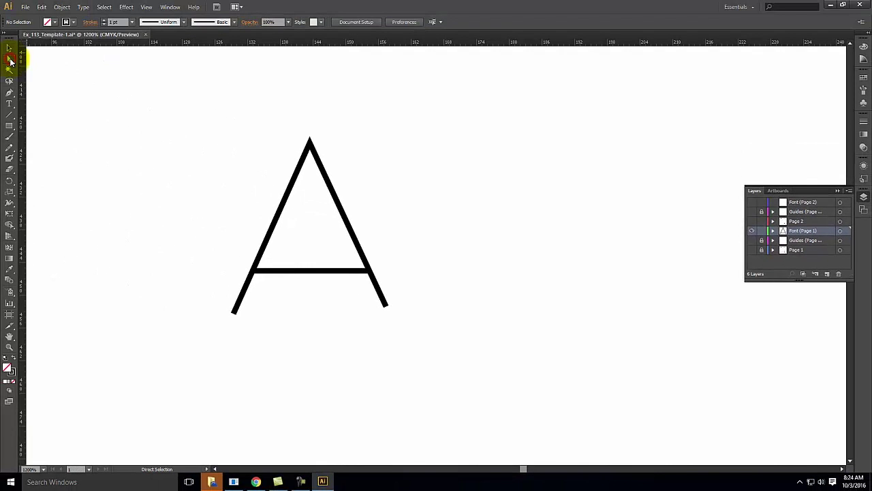
pyautogui.click(309, 144)
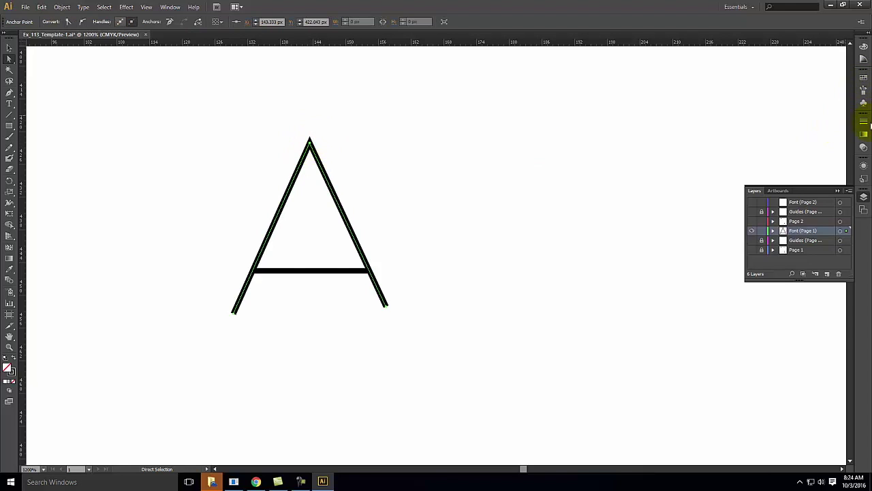
pyautogui.click(863, 123)
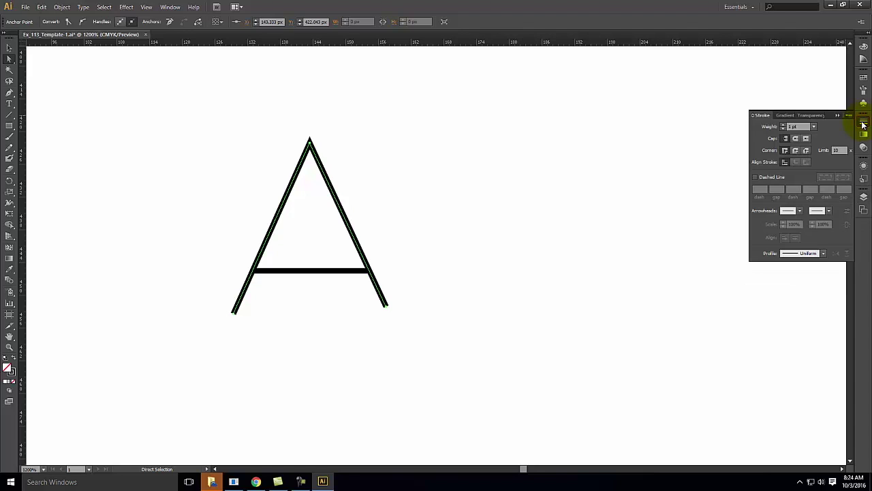
pyautogui.click(796, 151)
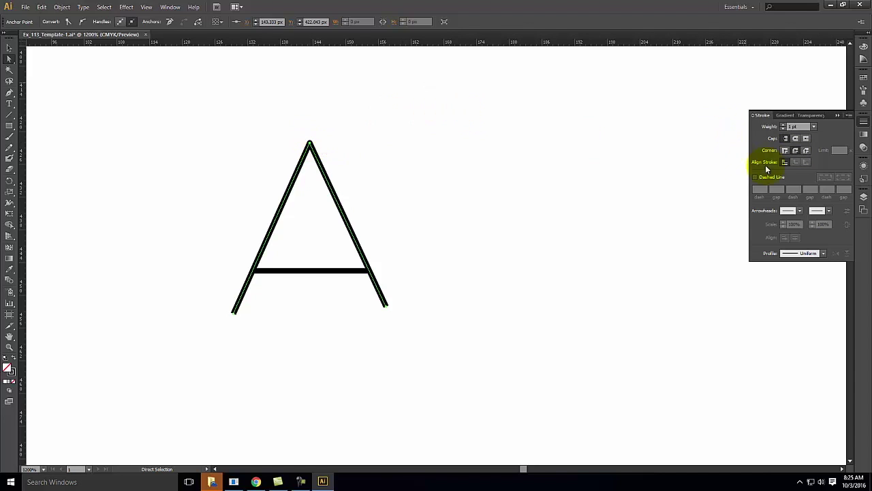
pyautogui.click(806, 150)
pyautogui.click(436, 167)
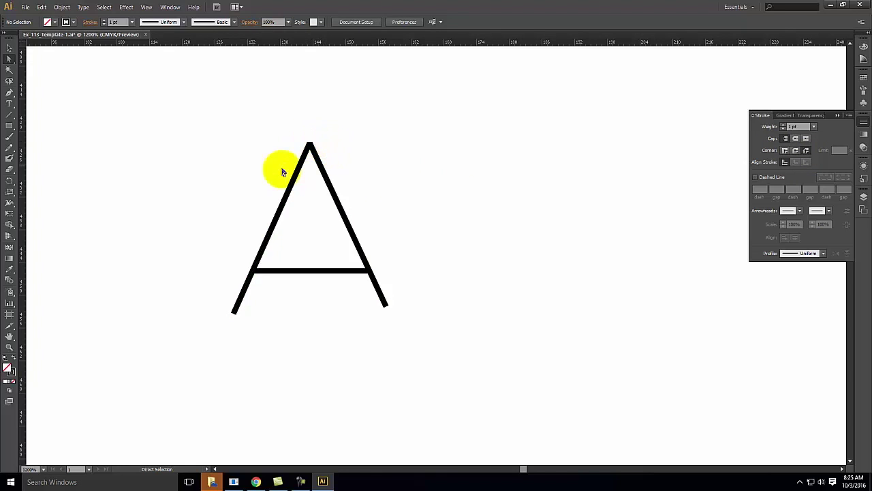
# Step: Try a round cap and a projecting cap on the ends of the A's diagonal path, and deselect it
pyautogui.click(385, 308)
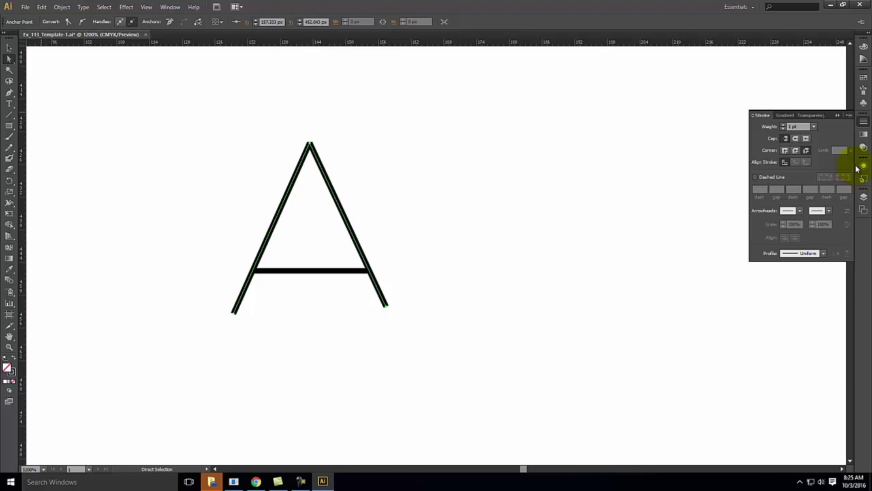
pyautogui.click(795, 139)
pyautogui.click(796, 140)
pyautogui.click(807, 141)
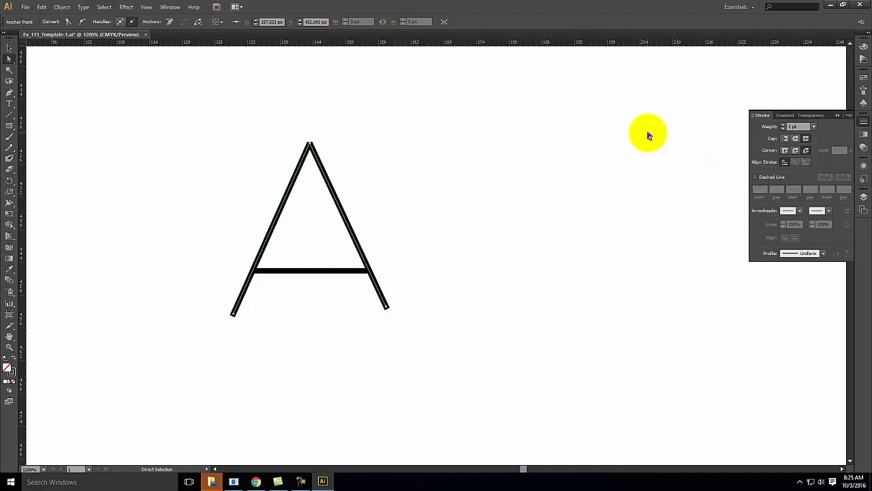
pyautogui.click(437, 153)
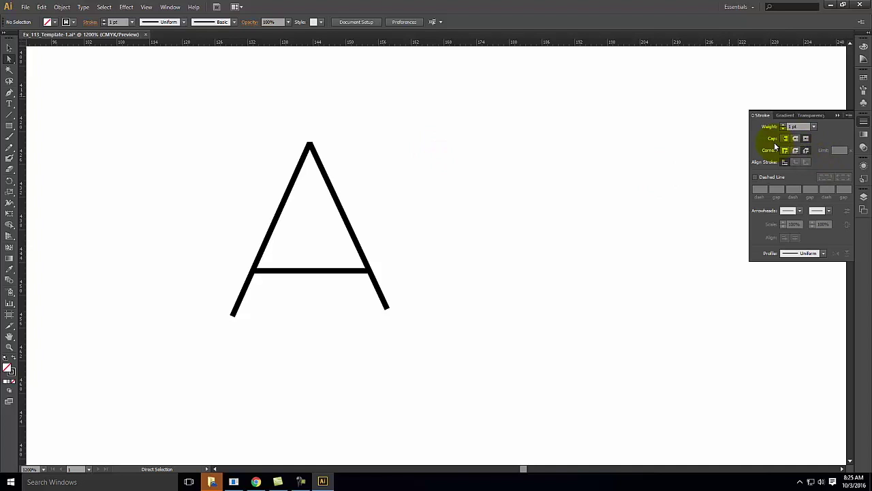
# Step: Restore the butt cap and miter join on the A's diagonal path, and deselect it
pyautogui.click(386, 307)
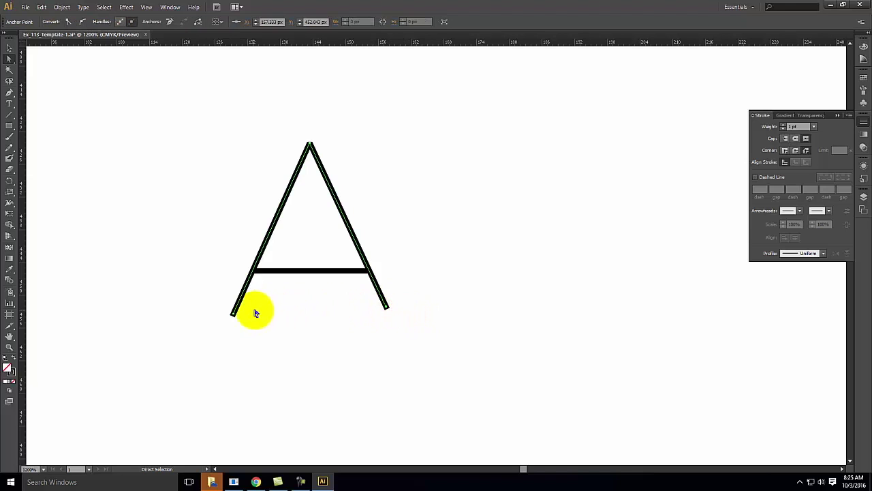
pyautogui.keyDown('shift'); pyautogui.click(233, 315); pyautogui.keyUp('shift')
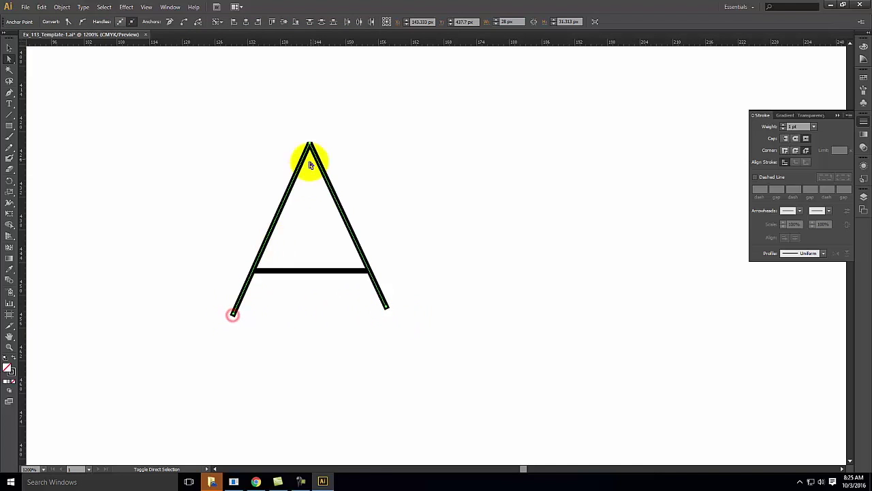
pyautogui.click(785, 139)
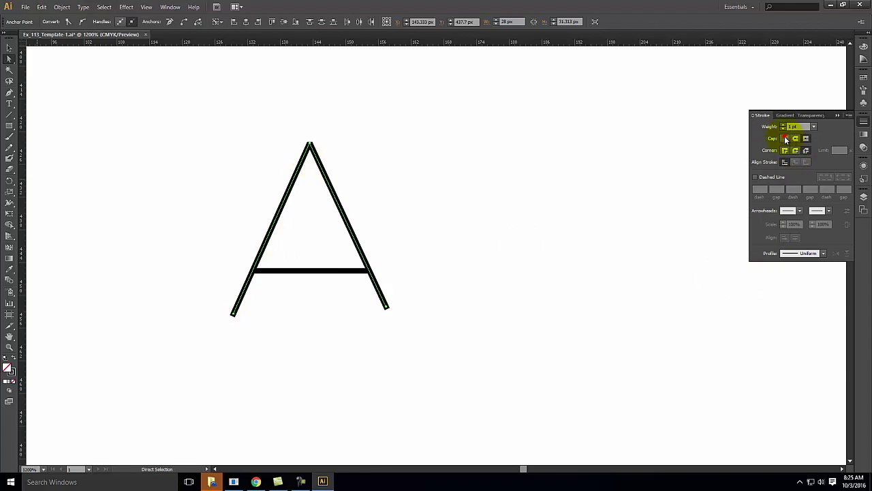
pyautogui.click(309, 145)
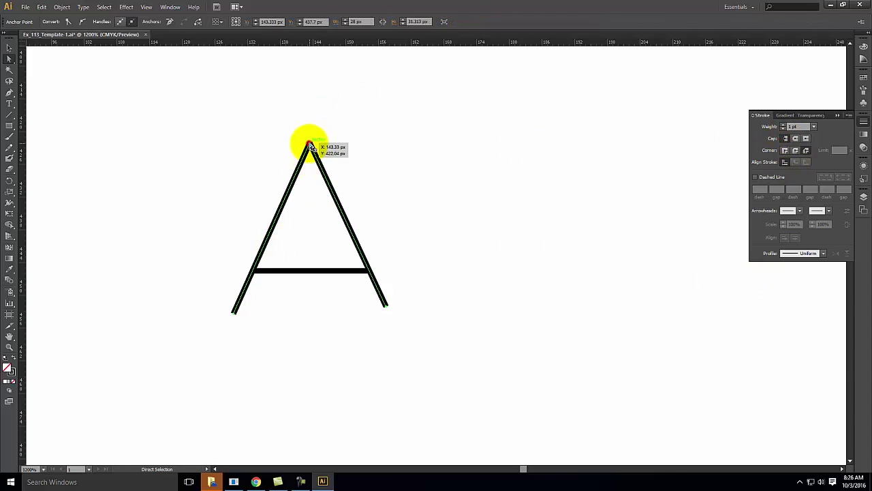
pyautogui.click(784, 151)
pyautogui.click(495, 162)
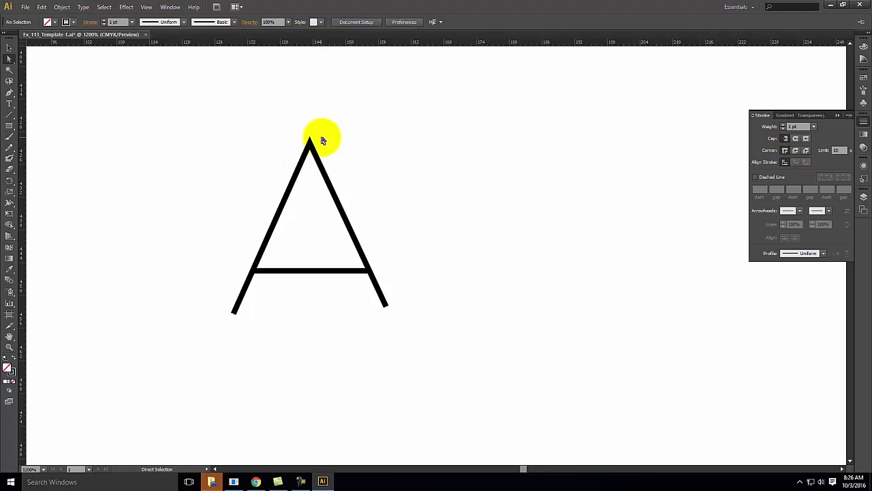
# Step: Select the A's diagonal path together with the crossbar, and set their stroke weight to 2.5 pt
pyautogui.click(330, 183)
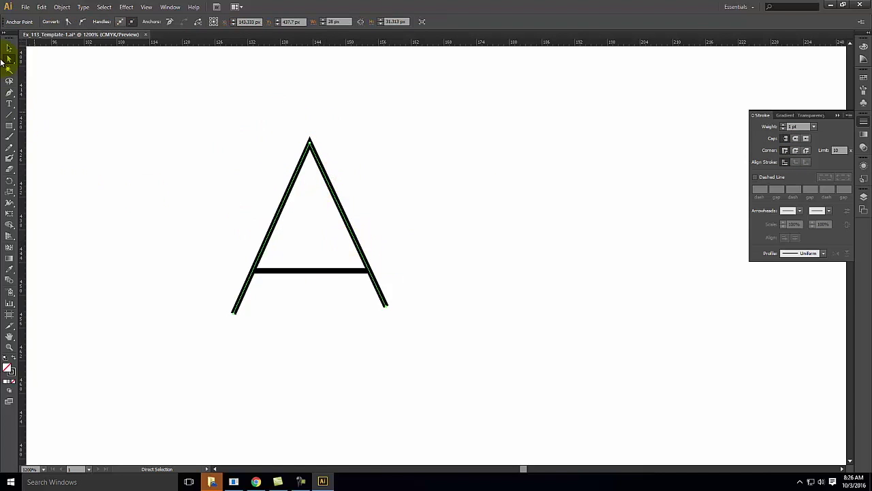
pyautogui.click(9, 47)
pyautogui.click(182, 124)
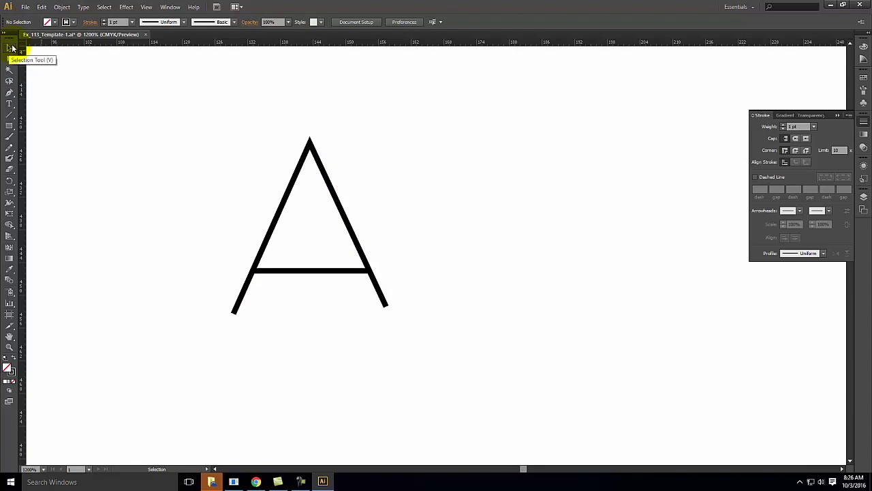
pyautogui.click(328, 179)
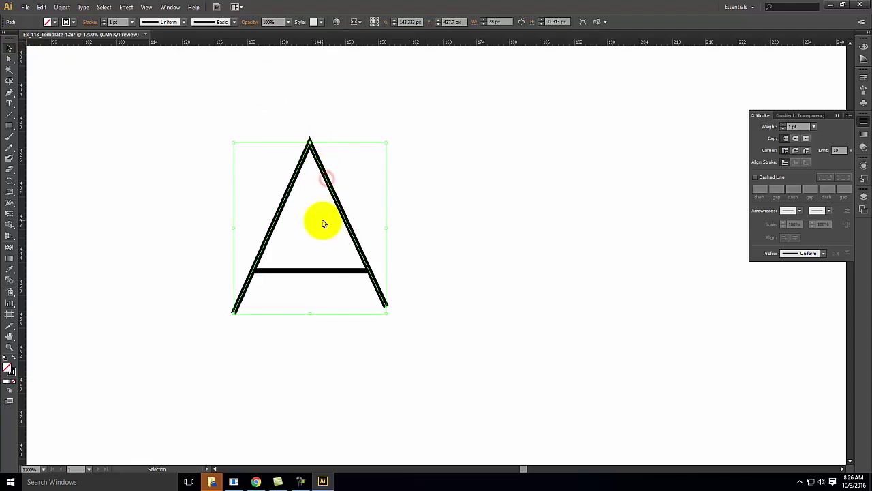
pyautogui.keyDown('shift'); pyautogui.click(334, 274); pyautogui.keyUp('shift')
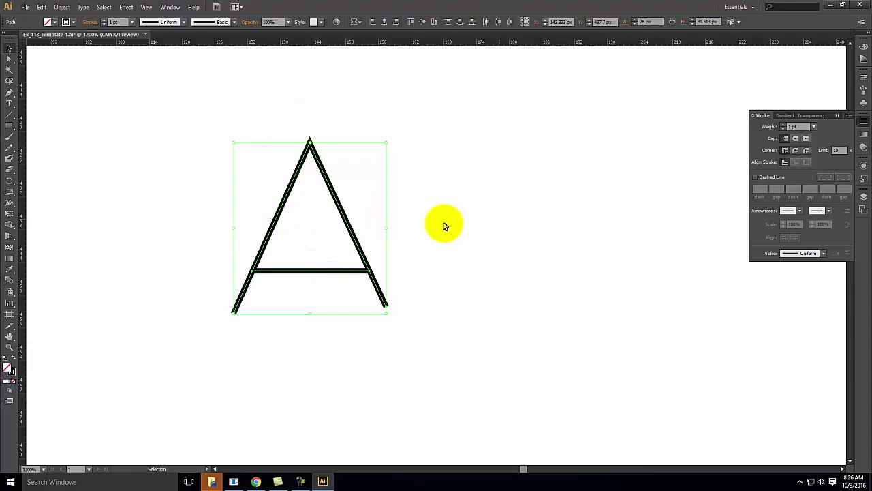
pyautogui.click(784, 126)
pyautogui.click(783, 126)
pyautogui.click(784, 126)
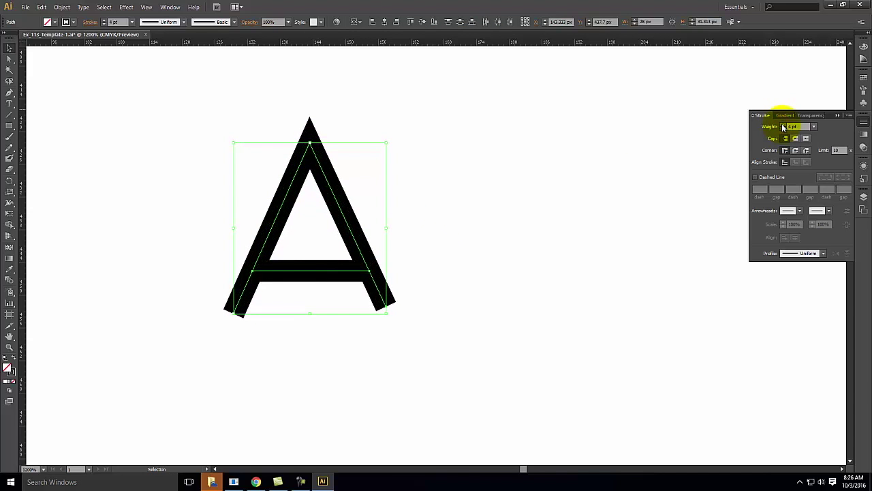
pyautogui.click(784, 130)
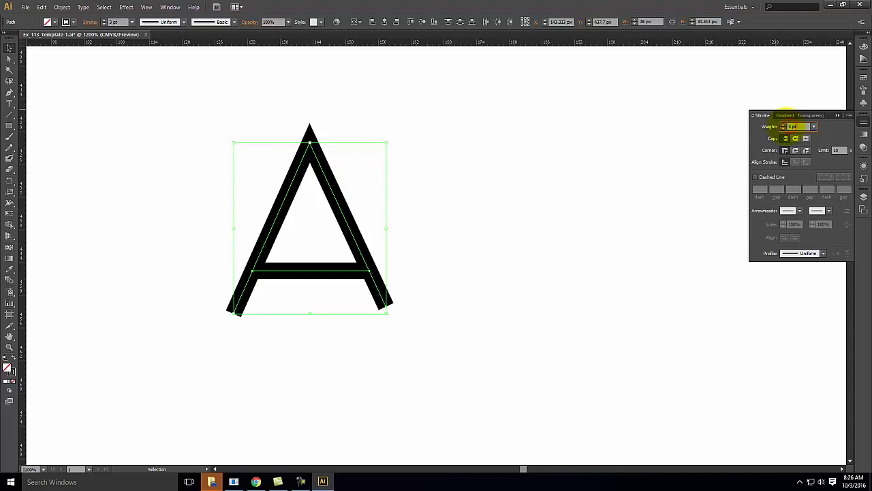
pyautogui.write('2.5')
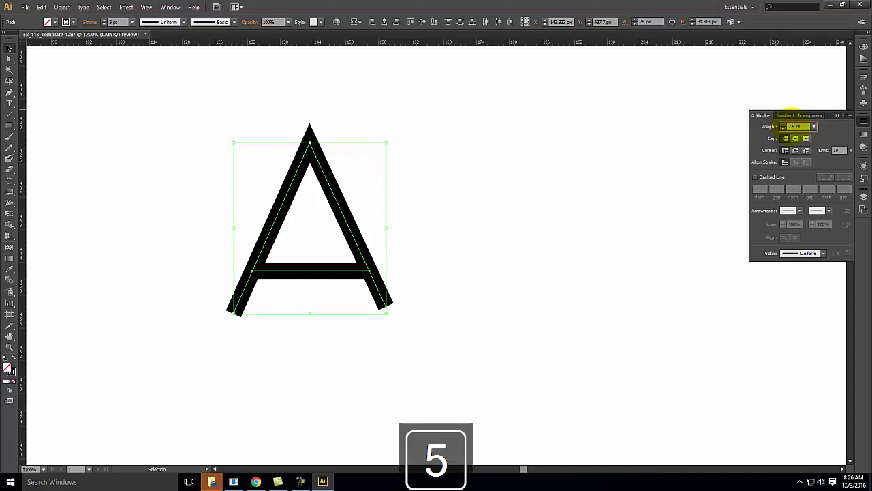
pyautogui.press('Tab')
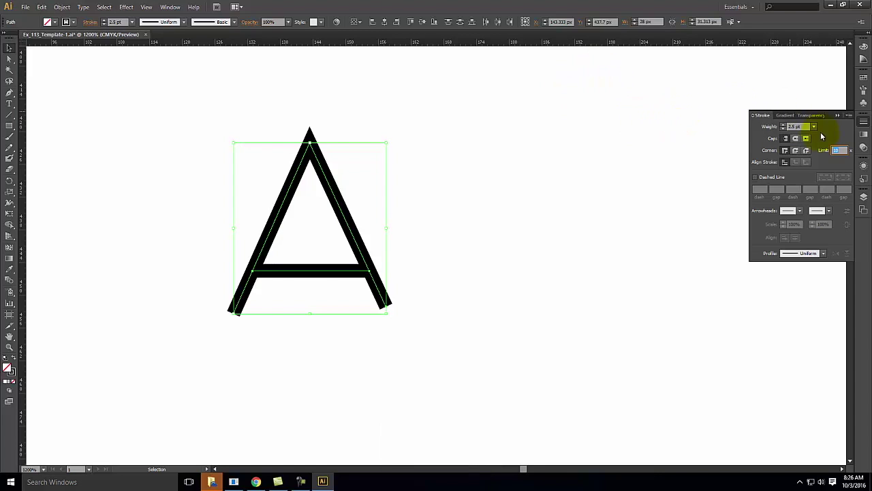
# Step: Make the A's strokes dashed with a 1 pt dash and a 4 pt gap
pyautogui.click(756, 180)
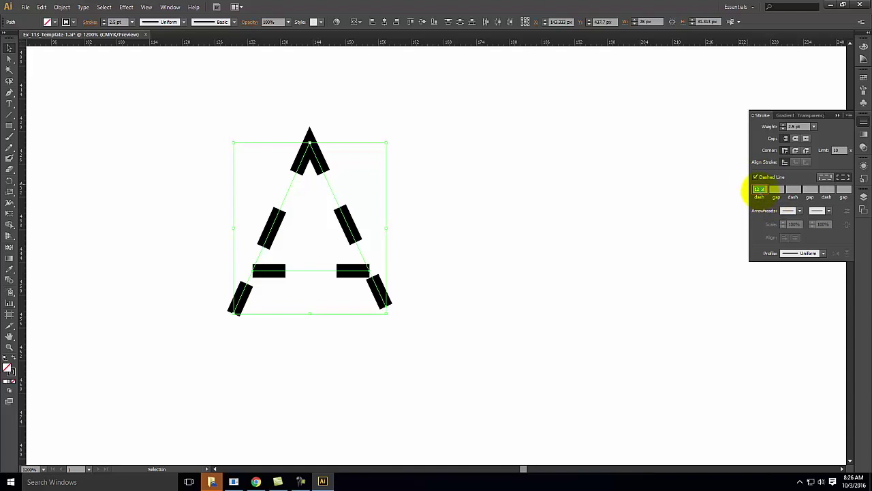
pyautogui.press('BackSpace')
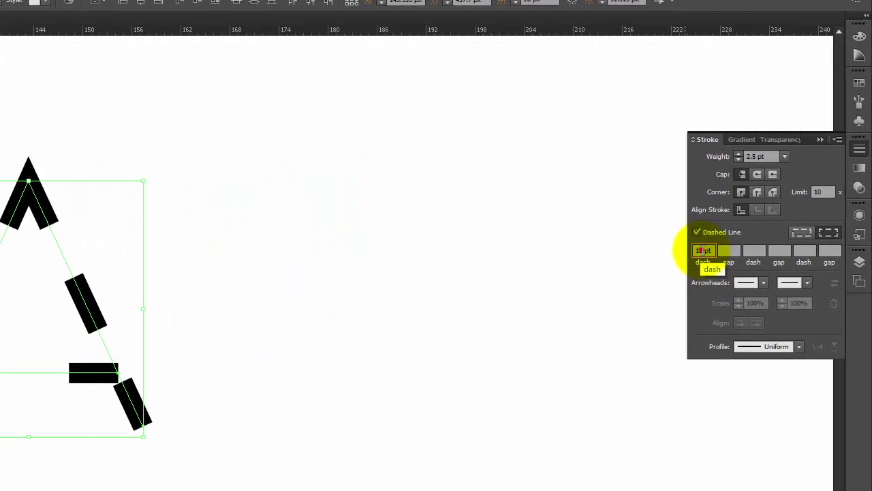
pyautogui.write('1')
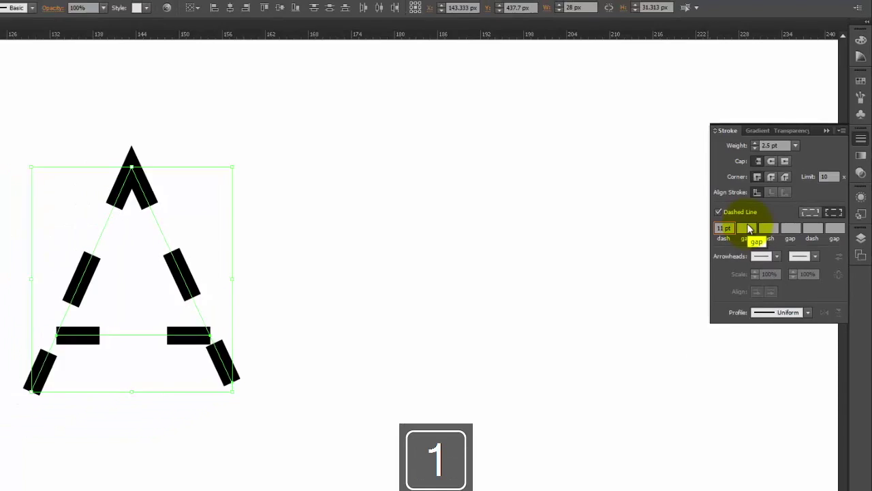
pyautogui.press('BackSpace')
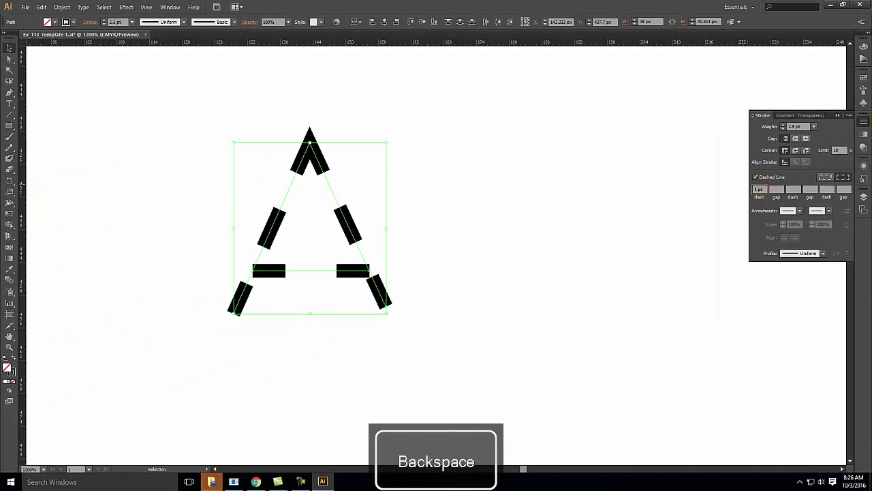
pyautogui.click(777, 189)
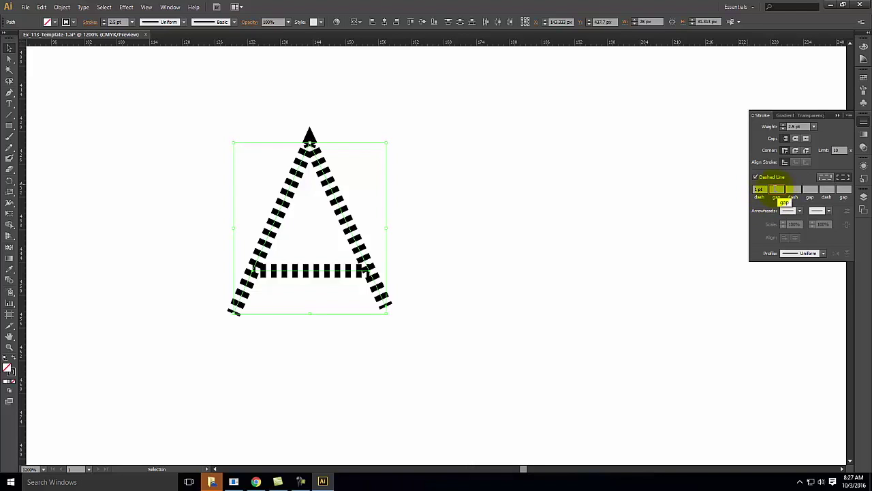
pyautogui.write('4')
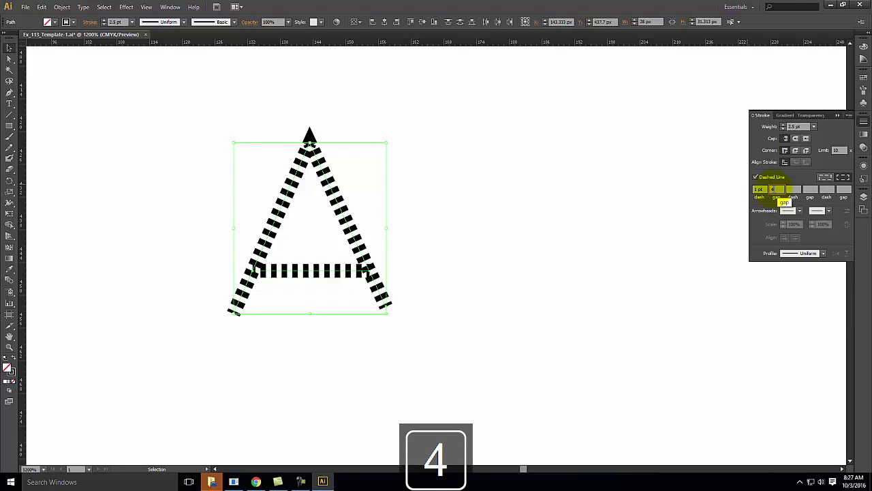
pyautogui.press('Tab')
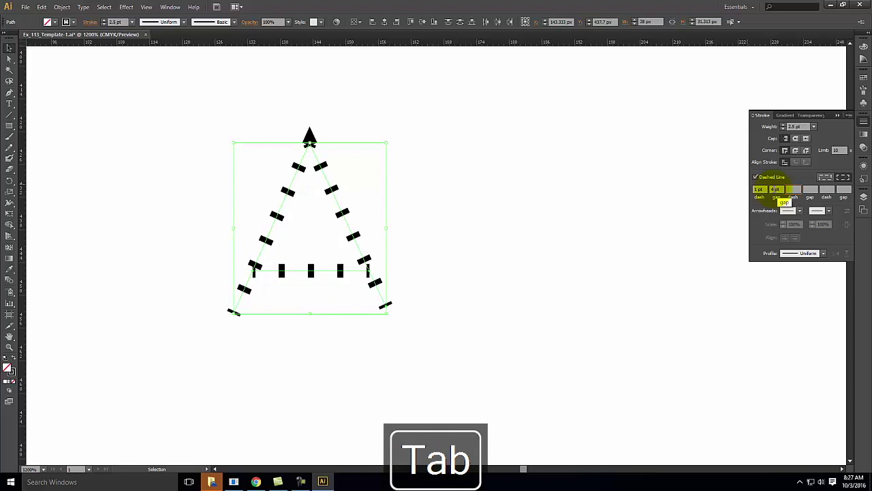
# Step: Set the A's first gap to 2 pt followed by a 4 pt dash and 1 pt gap, and turn the dashed line off
pyautogui.click(775, 190)
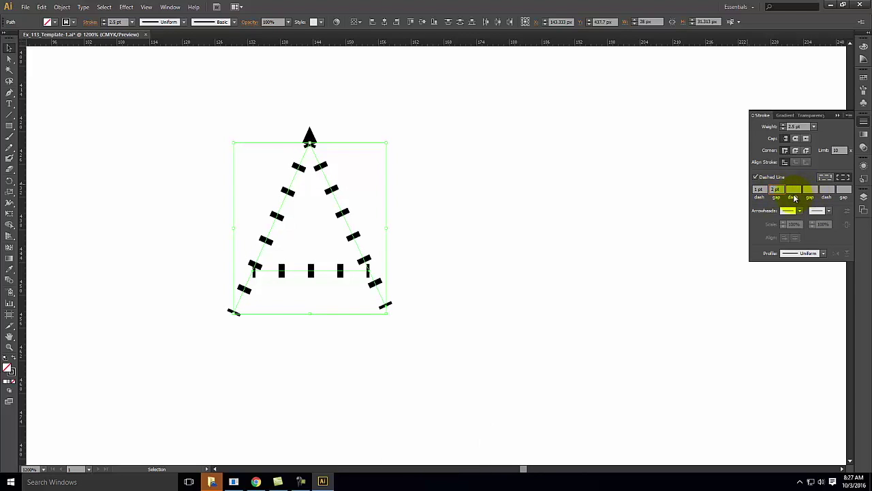
pyautogui.click(793, 195)
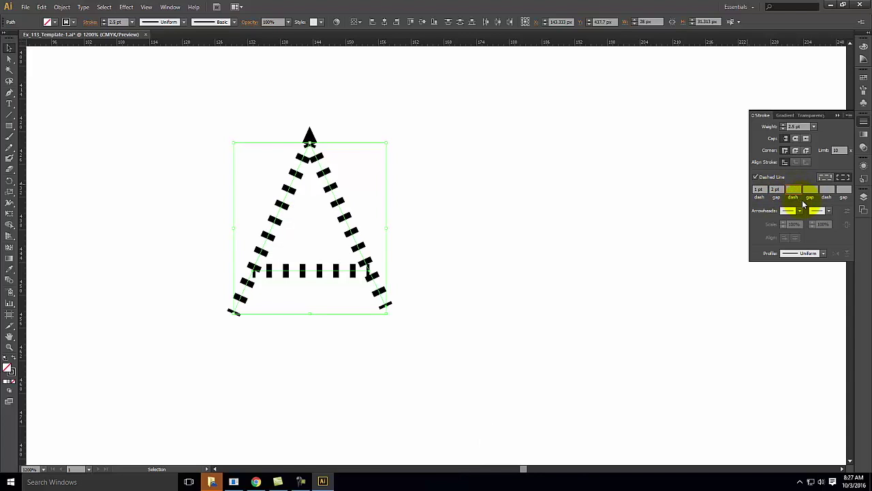
pyautogui.write('4')
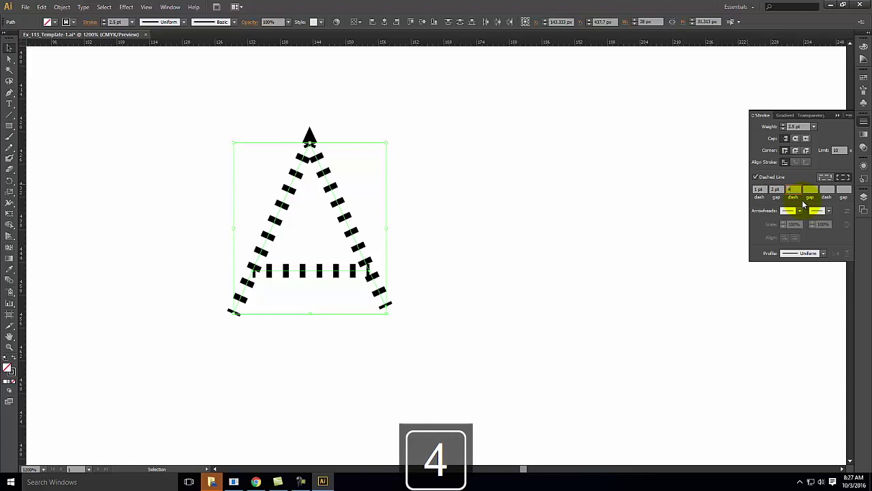
pyautogui.click(809, 190)
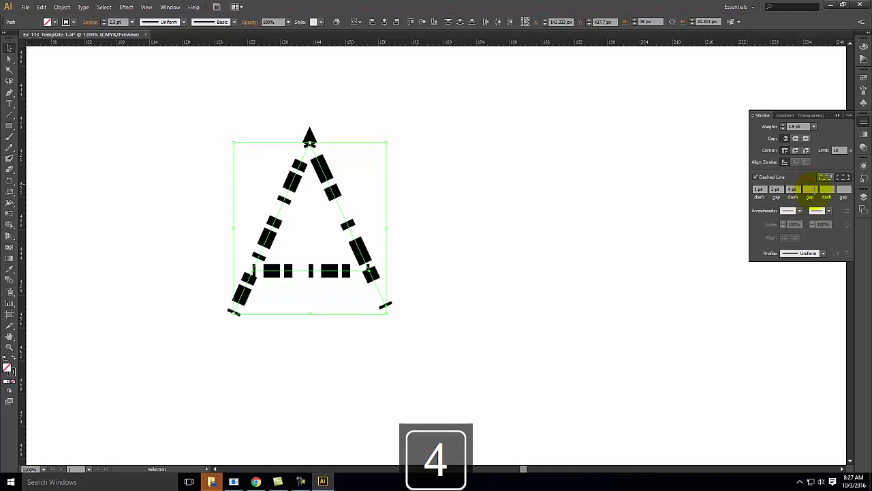
pyautogui.write('1')
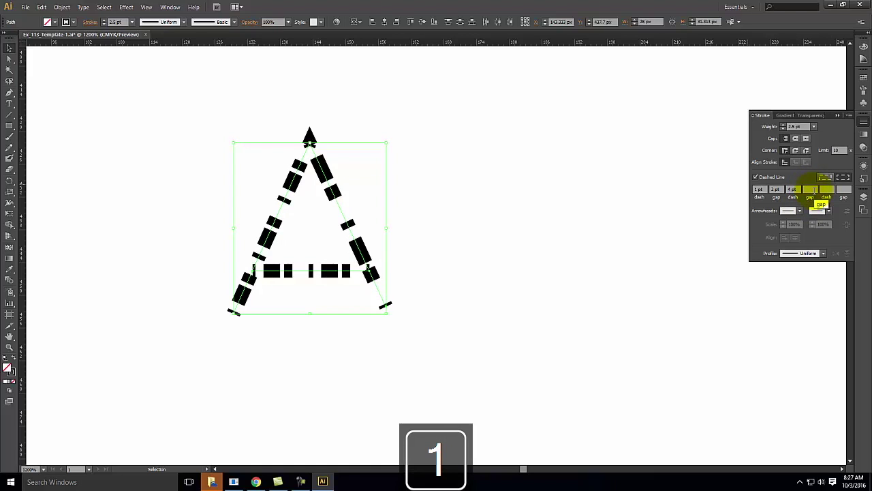
pyautogui.click(812, 189)
pyautogui.press('Tab')
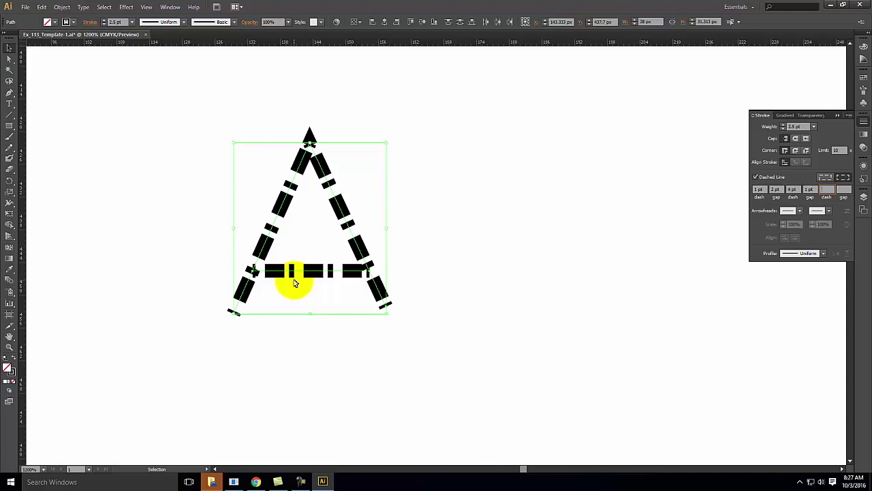
pyautogui.click(755, 176)
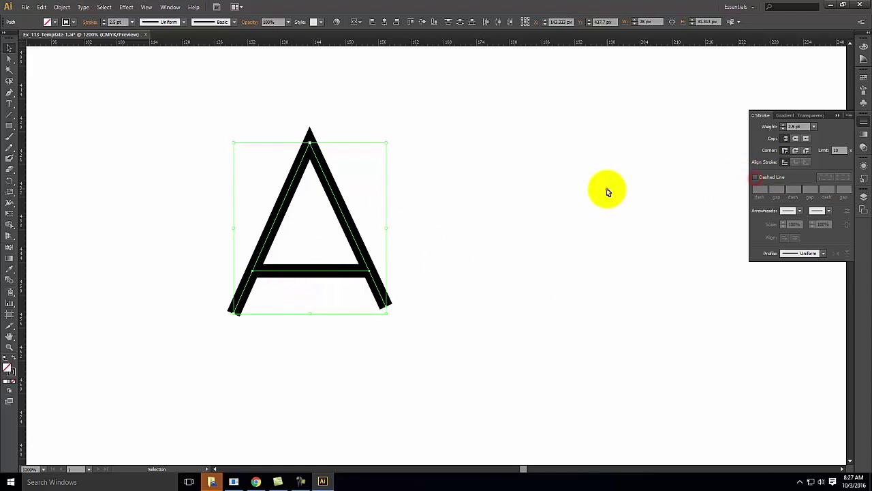
# Step: Deselect the A and draw an open two-segment test path beside it with the Pen tool
pyautogui.click(606, 191)
pyautogui.click(9, 92)
pyautogui.click(323, 381)
pyautogui.click(590, 334)
pyautogui.click(565, 180)
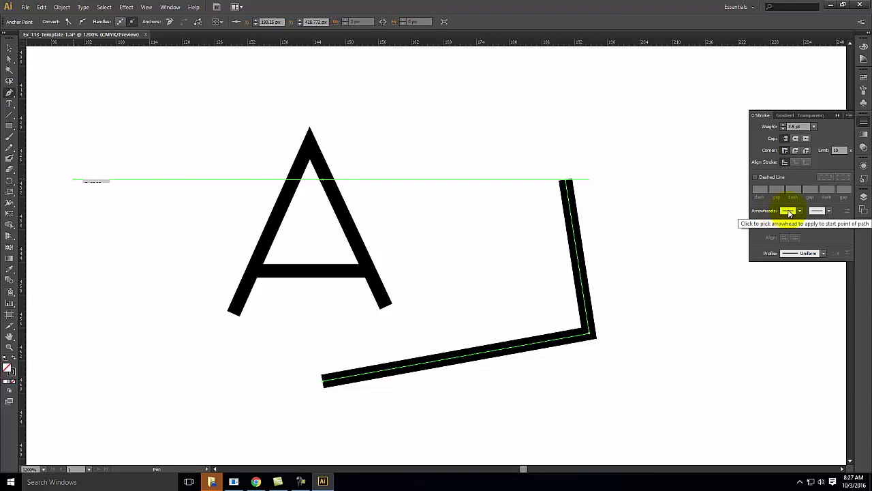
# Step: Apply the Arrow 4 arrowhead to the start of the test path and a feathered arrow tail to its end
pyautogui.click(801, 212)
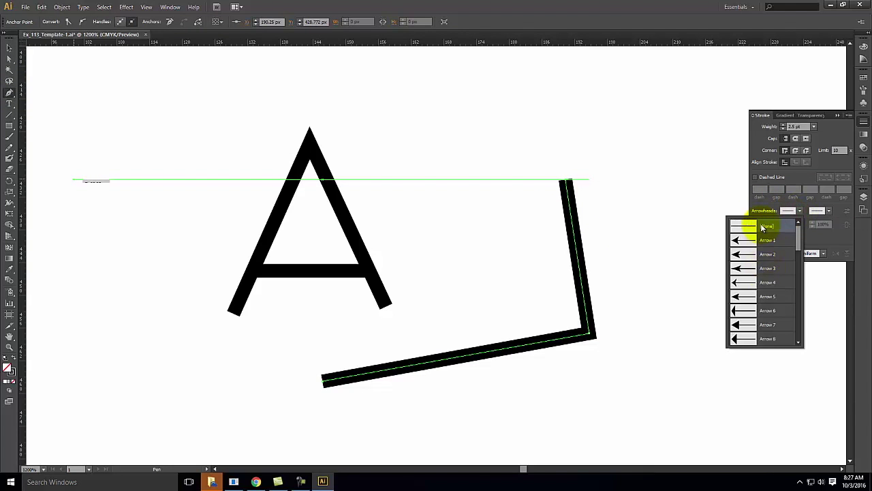
pyautogui.click(744, 282)
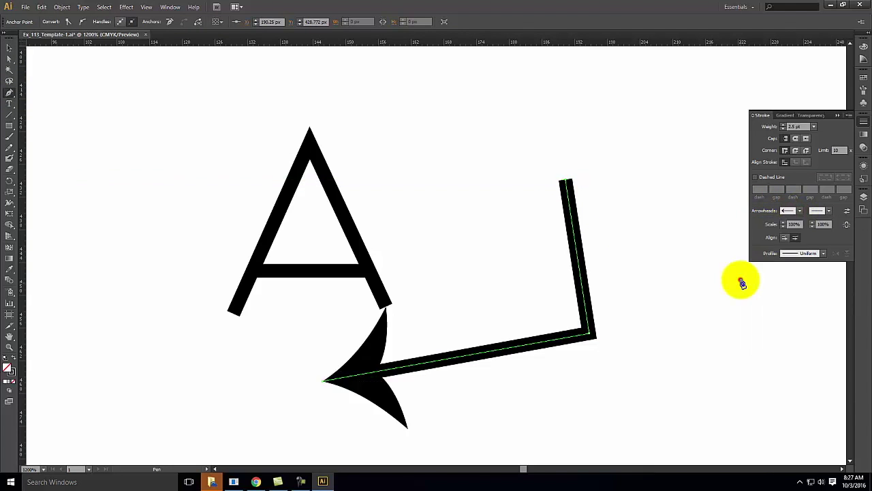
pyautogui.click(829, 210)
pyautogui.moveTo(827, 250); pyautogui.dragTo(827, 281)
pyautogui.click(781, 303)
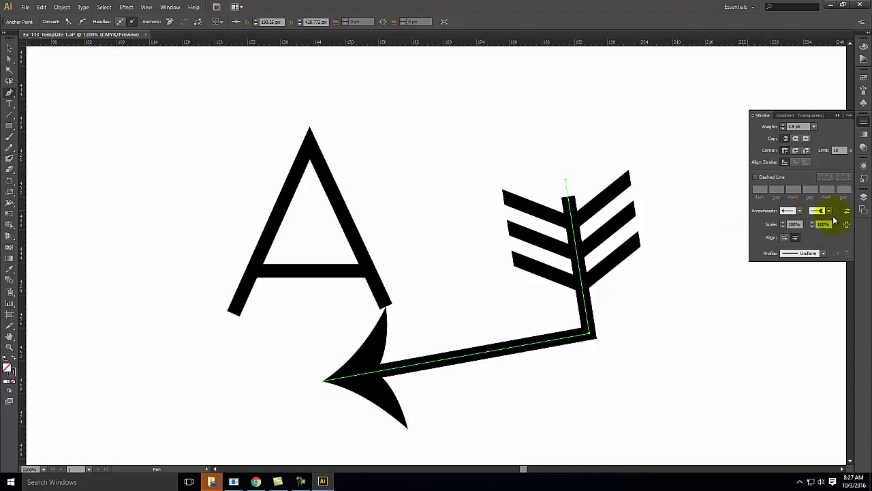
# Step: Undo the arrowheads and remove the test path beside the A
pyautogui.hotkey('ctrl', 'z')
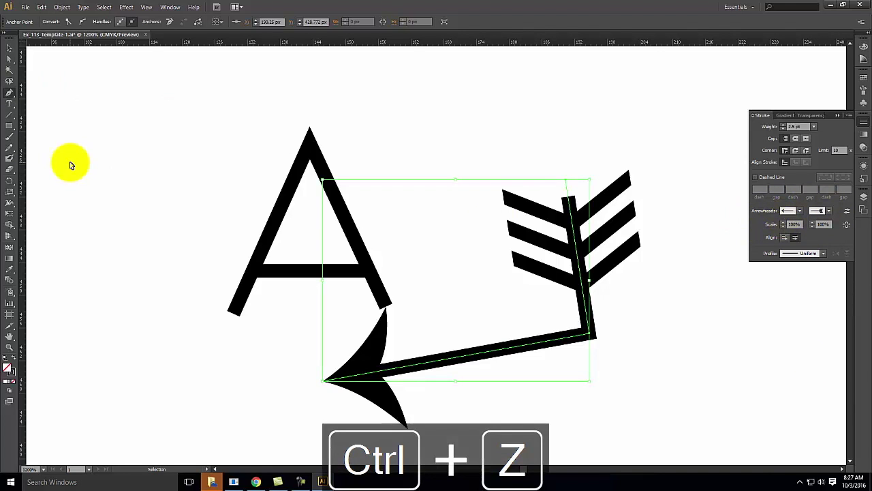
pyautogui.hotkey('ctrl', 'z')
pyautogui.hotkey('ctrl', 'z')
pyautogui.hotkey('ctrl', 'z')
pyautogui.press('Delete')
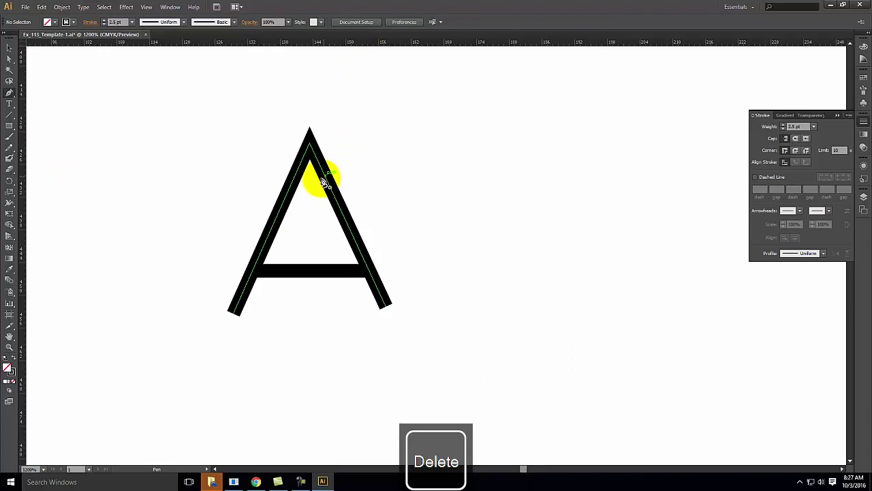
# Step: Select all of the A's paths, set their stroke weight to 2 pt, and deselect them
pyautogui.moveTo(325, 177)
pyautogui.mouseDown()
pyautogui.moveTo(370, 152)
pyautogui.moveTo(354, 146)
pyautogui.mouseUp()
pyautogui.click(8, 48)
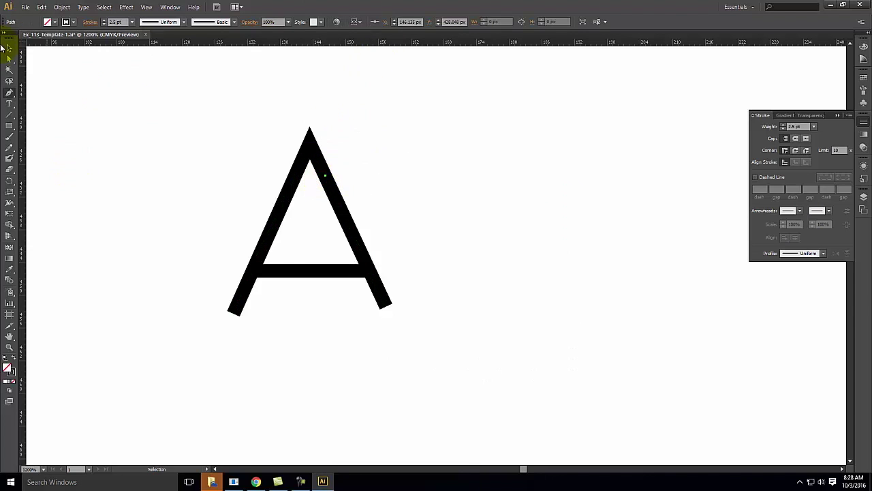
pyautogui.click(232, 145)
pyautogui.moveTo(185, 90); pyautogui.dragTo(538, 382)
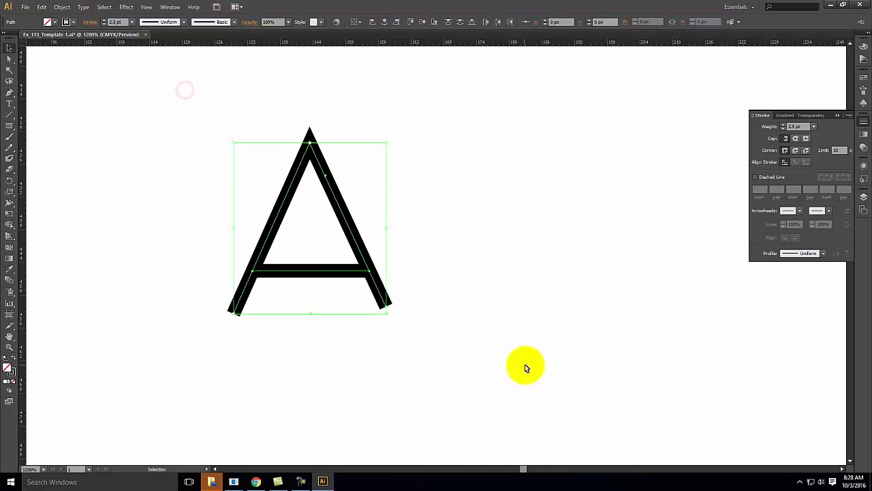
pyautogui.click(783, 129)
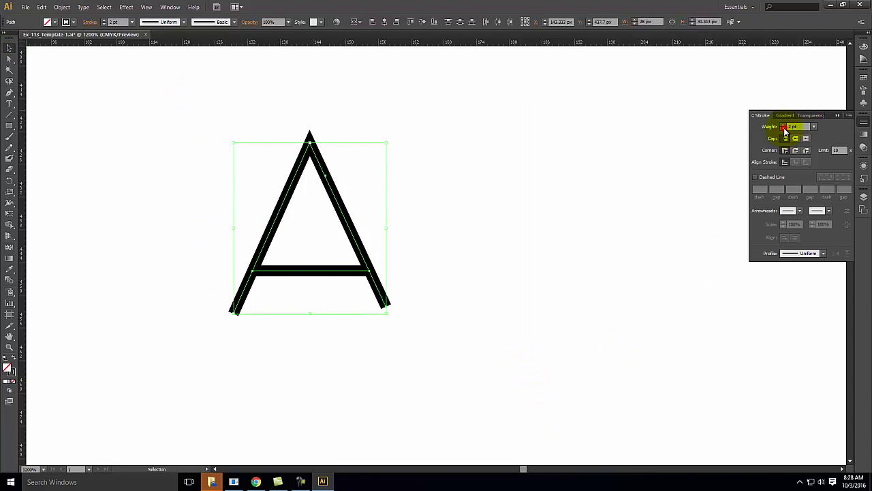
pyautogui.click(592, 165)
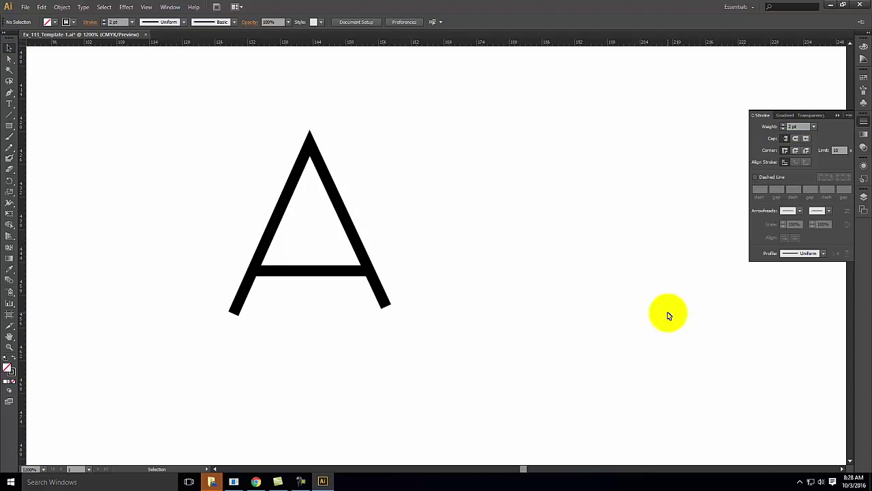
# Step: Show the page 1 guides layer and the Page 1 template layer beneath the A
pyautogui.click(864, 196)
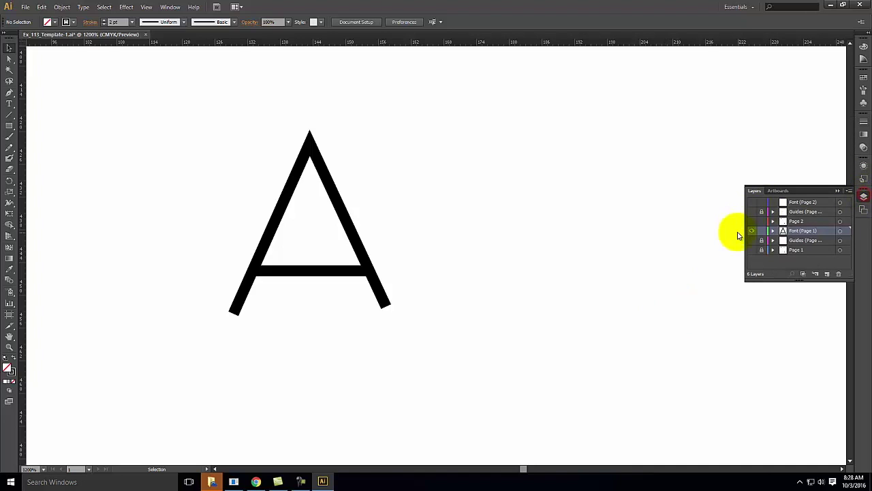
pyautogui.click(751, 240)
pyautogui.click(751, 249)
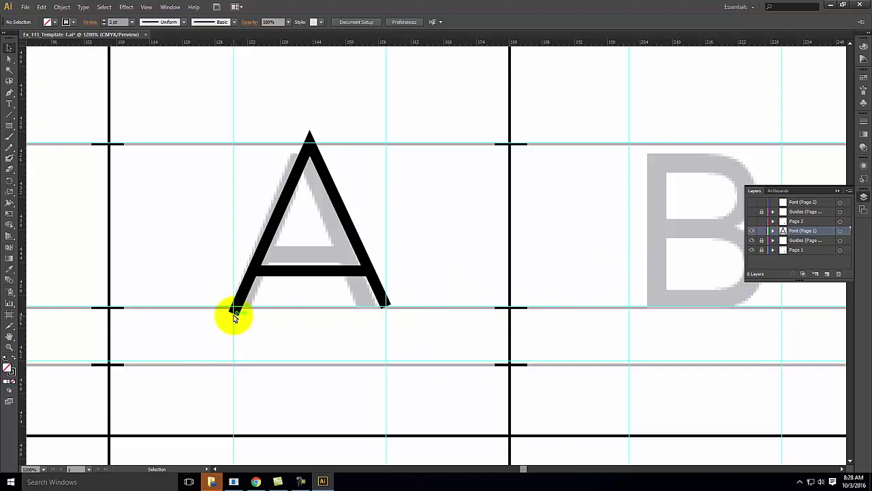
# Step: Move the endpoint of the A's left leg up to the baseline guide, and deselect the path
pyautogui.click(9, 58)
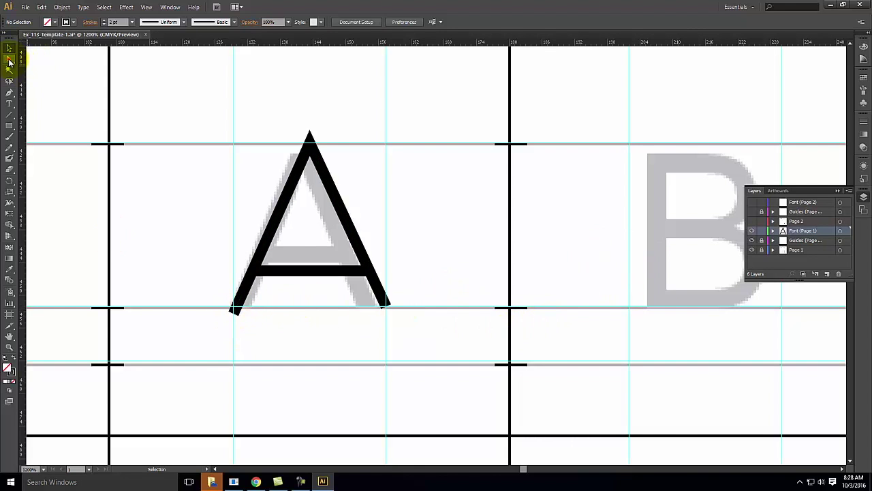
pyautogui.click(235, 312)
pyautogui.moveTo(232, 312); pyautogui.dragTo(233, 306)
pyautogui.click(408, 327)
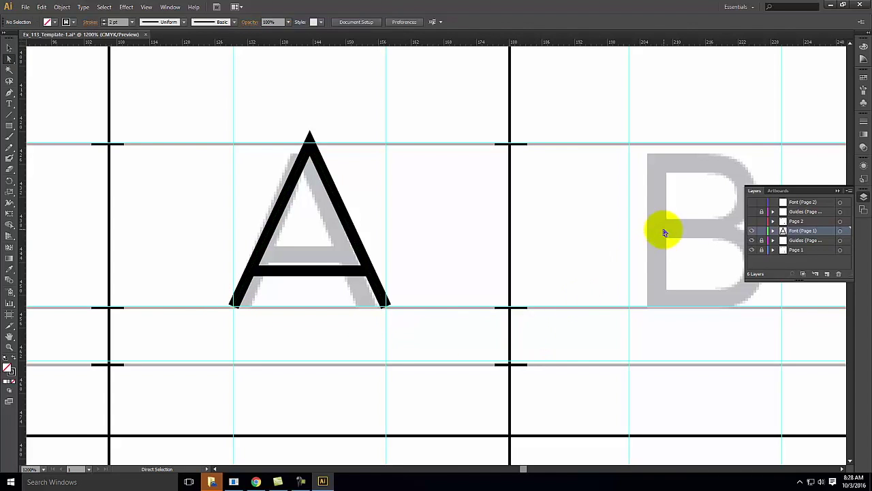
# Step: Draw the B's 30 px stem from baseline to cap line with the Pen tool, and continue about 11 px along the top
pyautogui.press('space')
pyautogui.moveTo(702, 203); pyautogui.dragTo(537, 239)
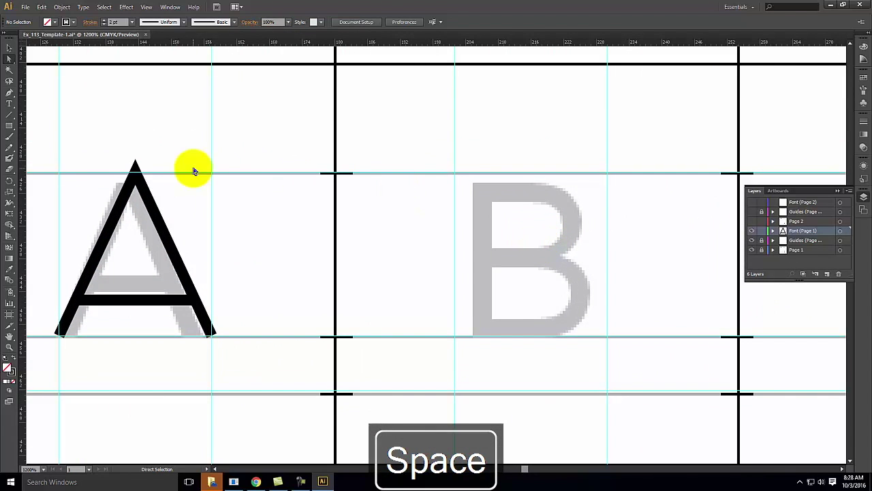
pyautogui.click(10, 94)
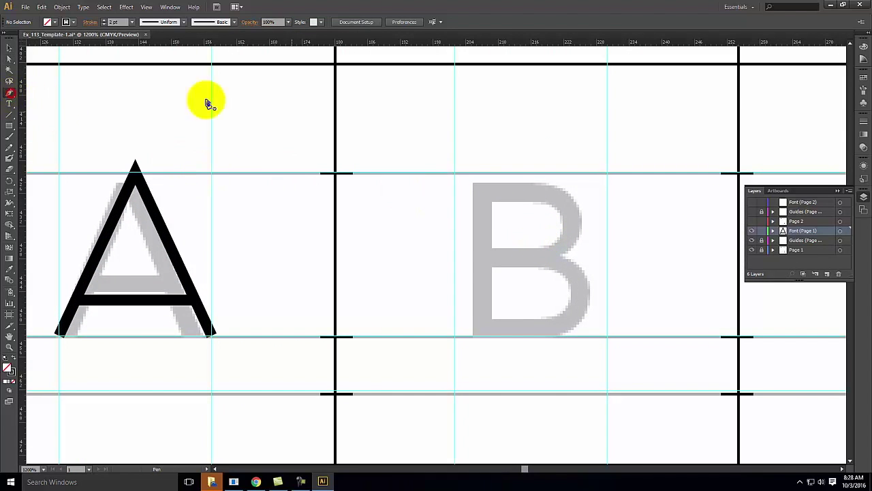
pyautogui.click(474, 337)
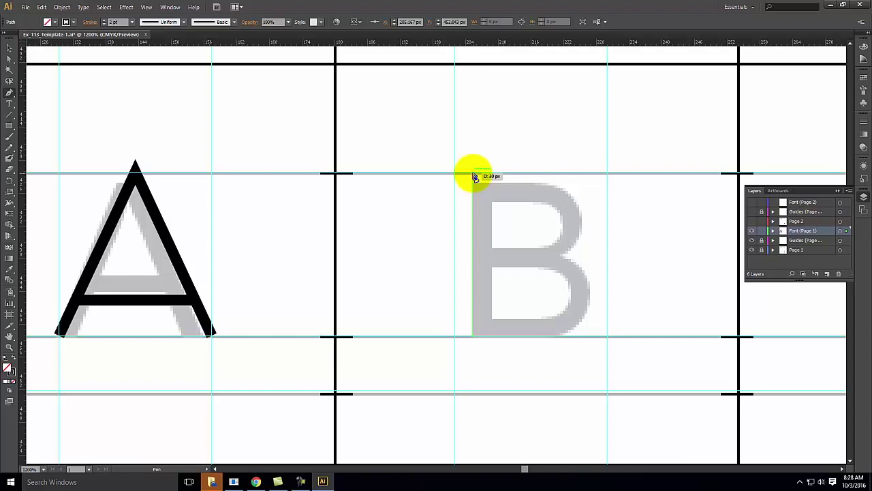
pyautogui.click(475, 174)
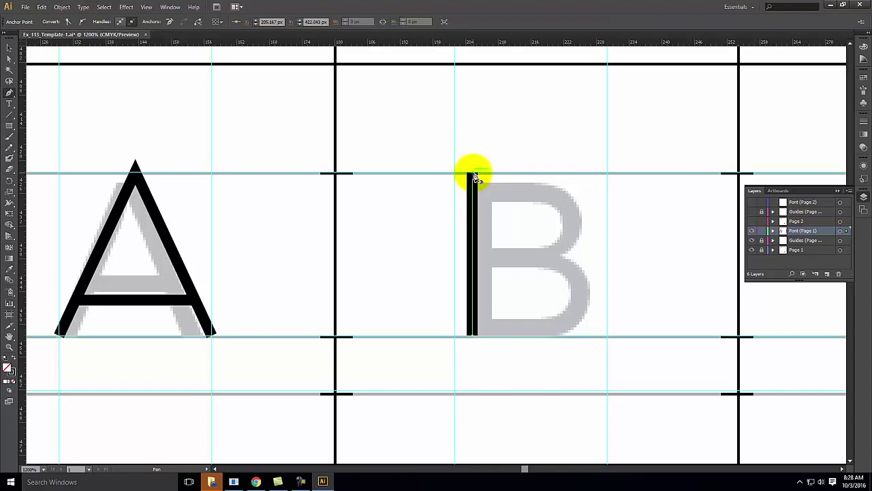
pyautogui.moveTo(471, 176)
pyautogui.mouseDown()
pyautogui.moveTo(537, 176)
pyautogui.moveTo(501, 317)
pyautogui.moveTo(463, 325)
pyautogui.moveTo(528, 165)
pyautogui.moveTo(575, 218)
pyautogui.moveTo(525, 171)
pyautogui.moveTo(561, 175)
pyautogui.moveTo(588, 195)
pyautogui.moveTo(582, 227)
pyautogui.moveTo(531, 239)
pyautogui.moveTo(554, 165)
pyautogui.moveTo(563, 165)
pyautogui.moveTo(518, 241)
pyautogui.moveTo(554, 183)
pyautogui.moveTo(588, 217)
pyautogui.moveTo(529, 238)
pyautogui.moveTo(539, 171)
pyautogui.moveTo(577, 200)
pyautogui.moveTo(574, 215)
pyautogui.mouseUp()
# Step: Try outlining the B's upper bowl with straight segments, and undo them
pyautogui.click(575, 214)
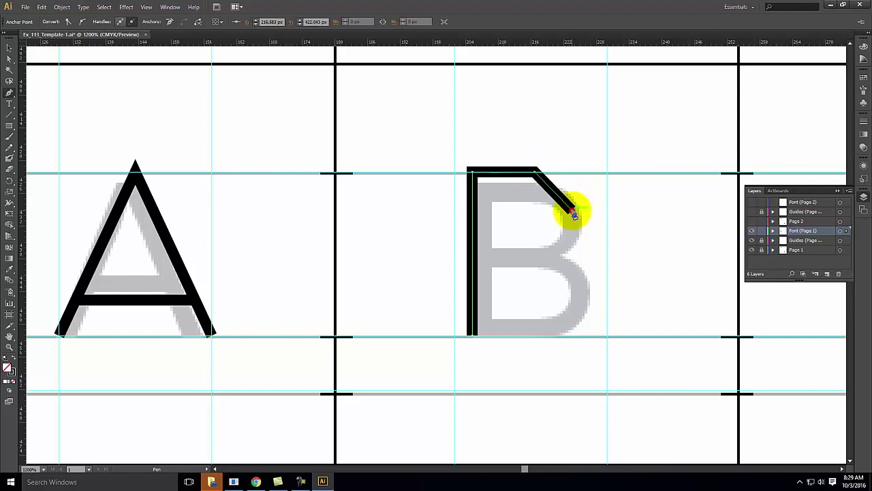
pyautogui.moveTo(574, 215); pyautogui.dragTo(538, 254)
pyautogui.click(539, 255)
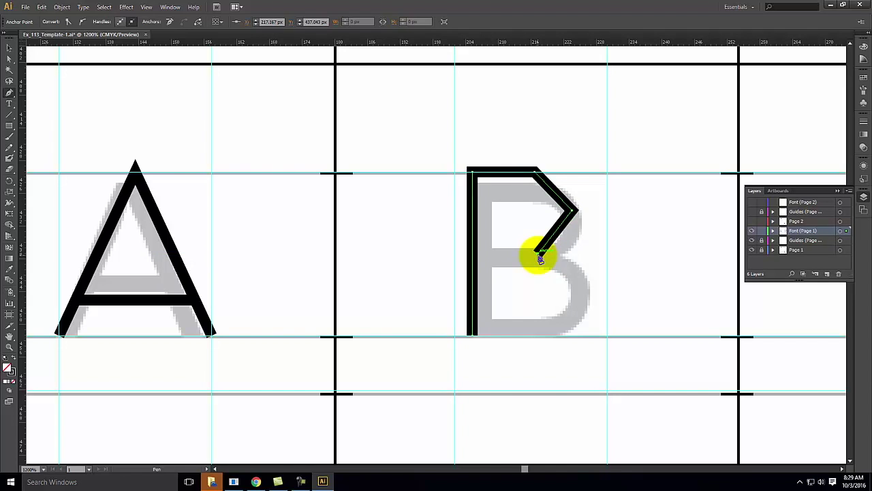
pyautogui.hotkey('ctrl', 'z')
pyautogui.hotkey('ctrl', 'z')
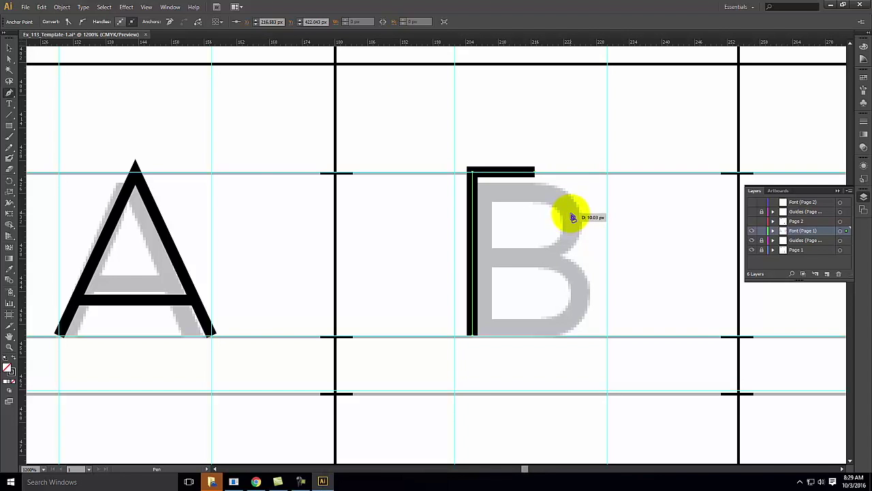
# Step: Draw the B's upper bowl with a smooth curve point at its outermost edge, and bring the path back to the middle of the stem
pyautogui.click(571, 213)
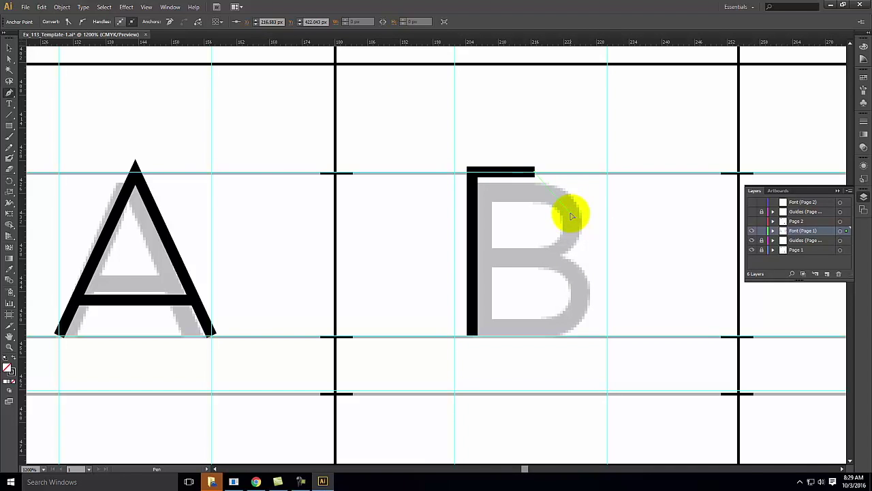
pyautogui.moveTo(571, 216); pyautogui.dragTo(572, 253)
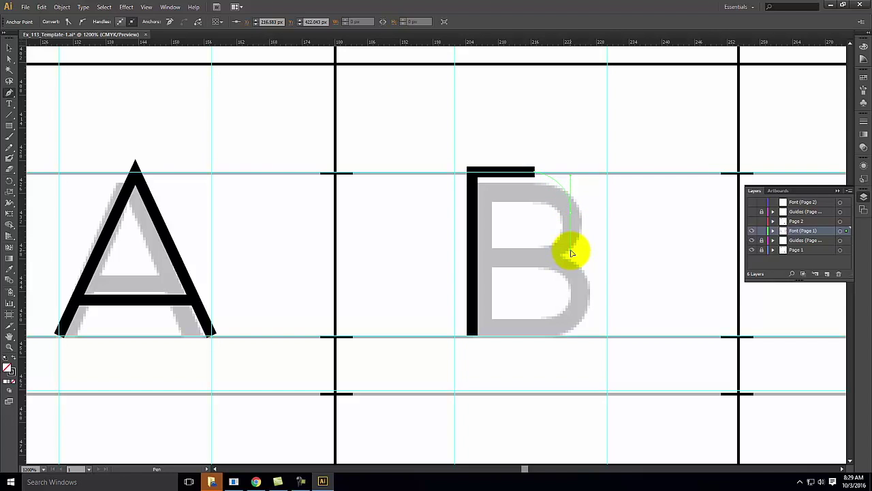
pyautogui.moveTo(571, 253); pyautogui.dragTo(572, 255)
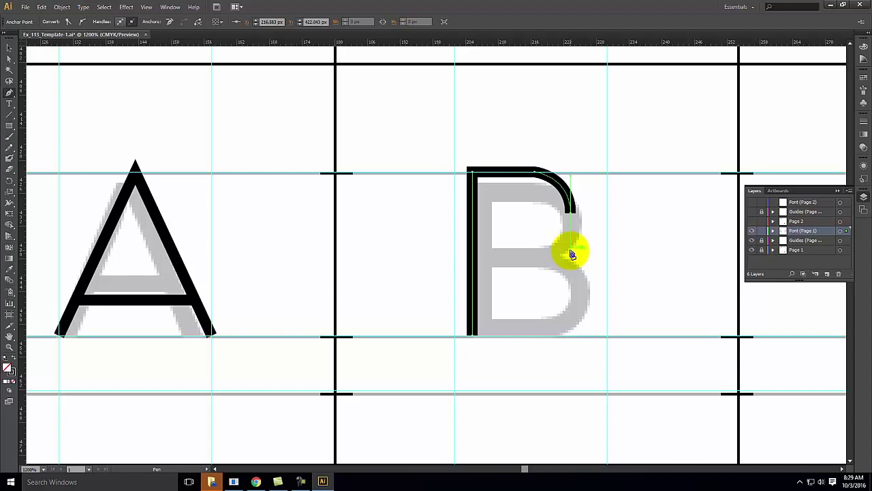
pyautogui.moveTo(571, 211); pyautogui.dragTo(538, 256)
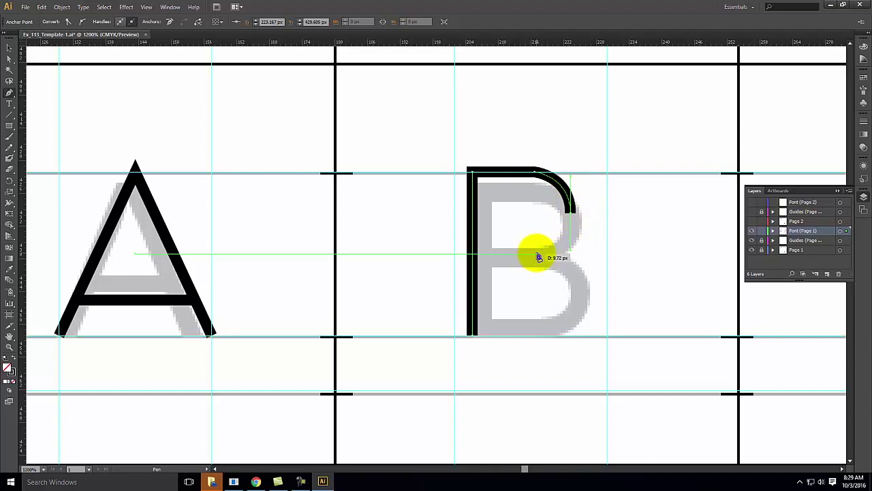
pyautogui.click(538, 256)
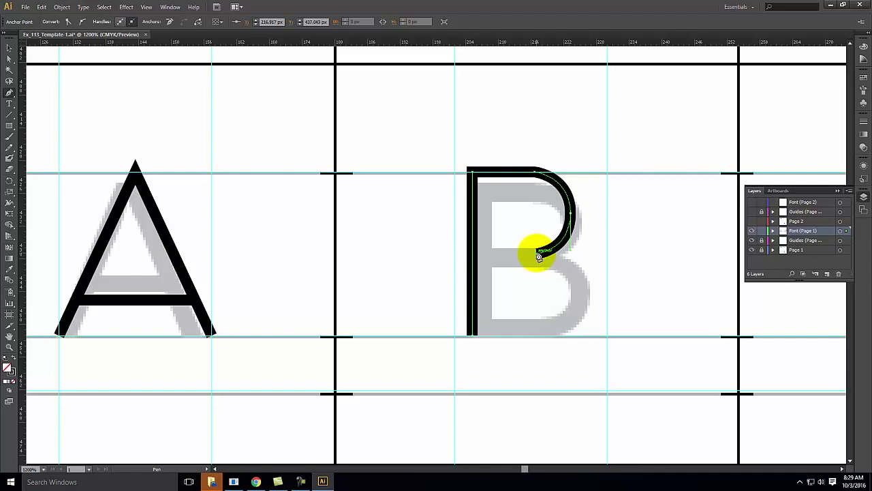
pyautogui.click(477, 256)
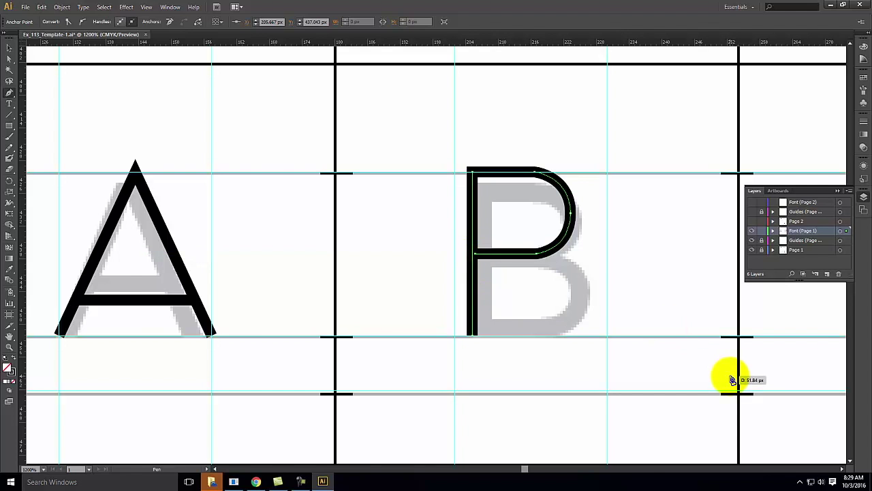
# Step: Select the outermost anchor point of the B's upper bowl to examine its direction handles
pyautogui.click(9, 59)
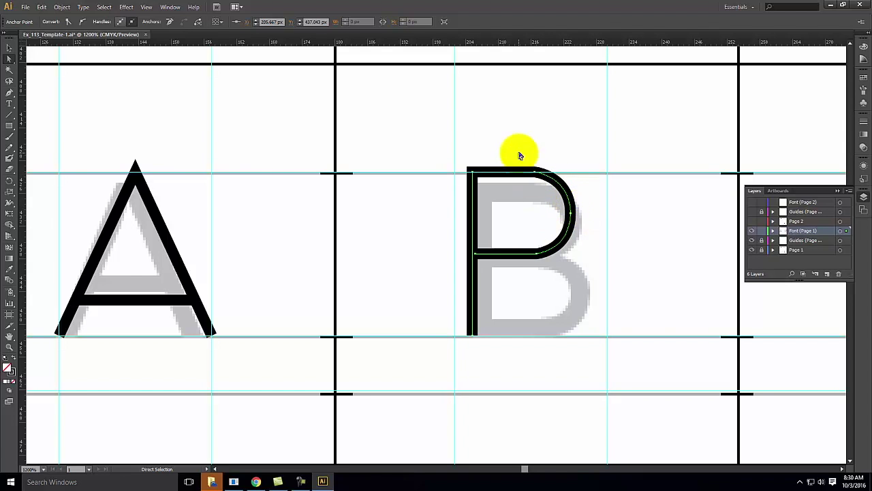
pyautogui.click(571, 217)
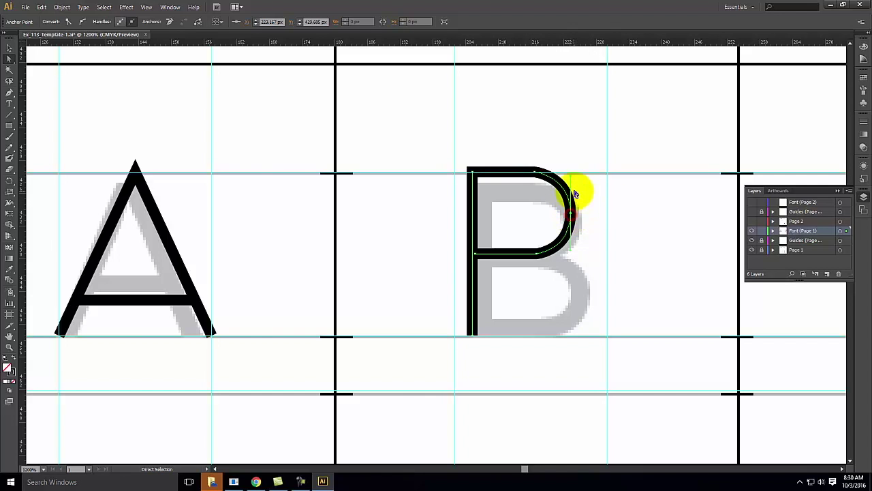
pyautogui.click(571, 253)
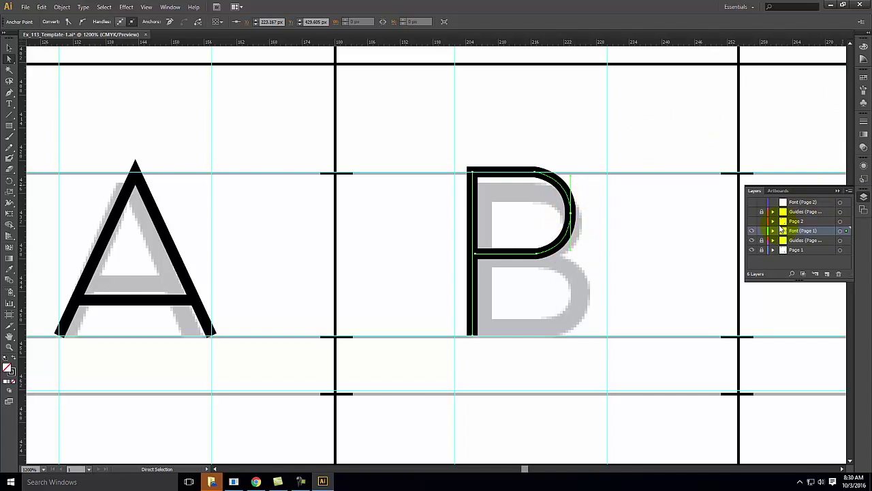
# Step: Change the Font (Page 1) layer's color to Brick Red
pyautogui.doubleClick(828, 232)
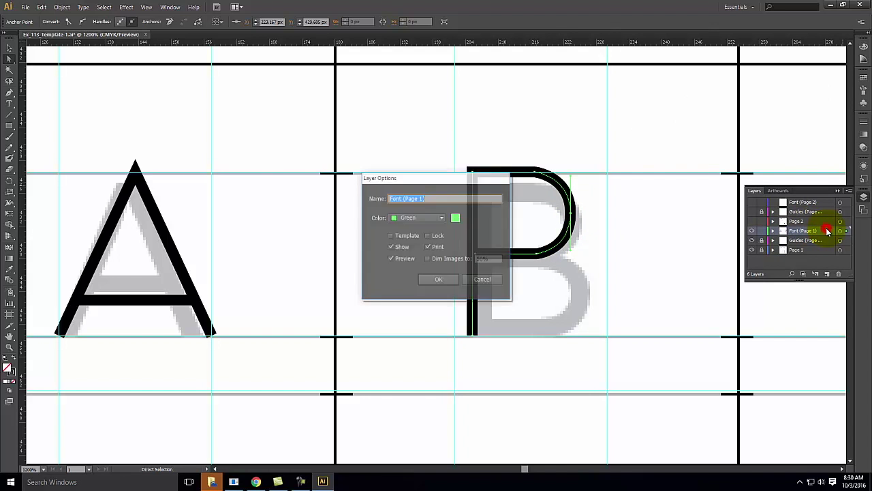
pyautogui.click(442, 217)
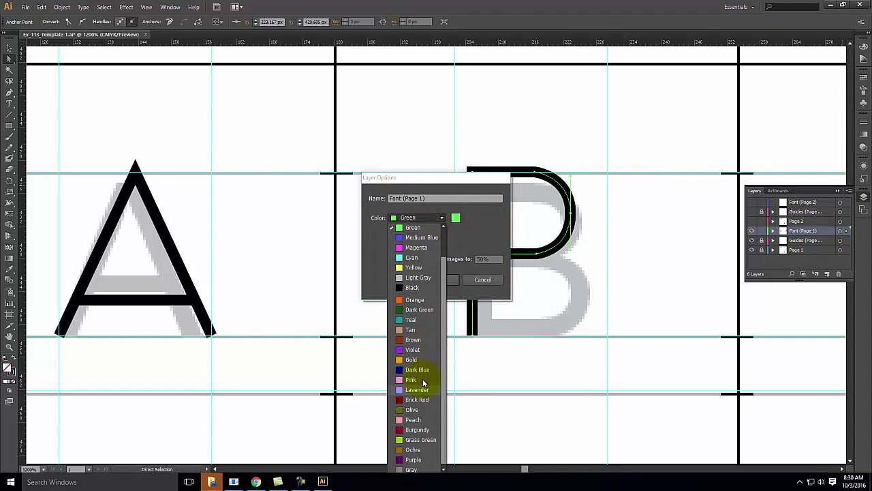
pyautogui.click(419, 399)
pyautogui.click(446, 280)
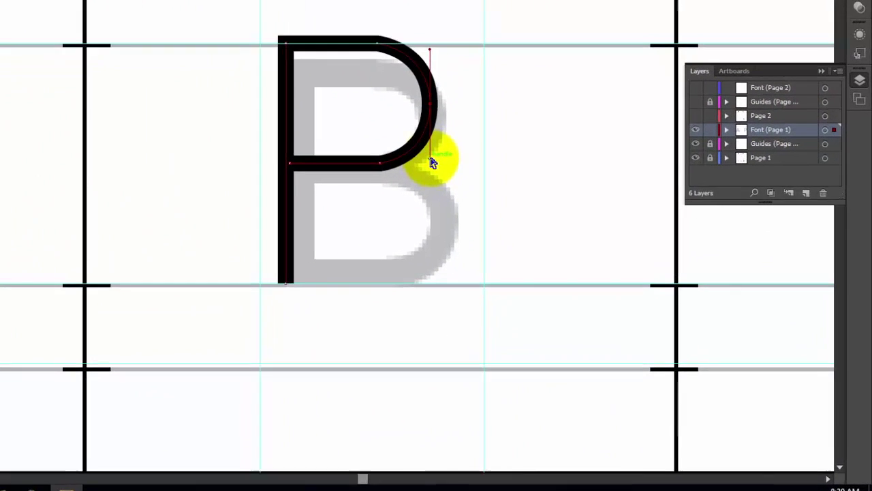
# Step: Try reshaping the B's upper bowl with its curve point's lower direction handle, restore the curve, and deselect the path
pyautogui.moveTo(423, 165); pyautogui.dragTo(431, 220)
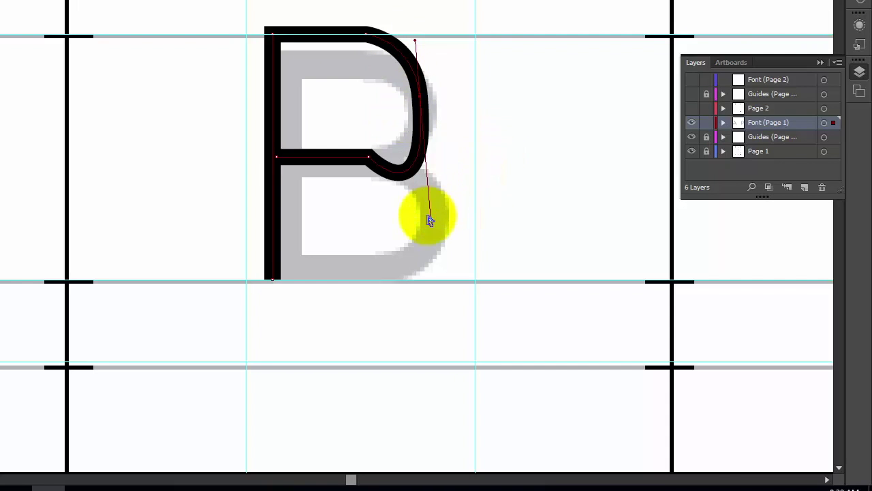
pyautogui.moveTo(432, 219); pyautogui.dragTo(419, 145)
pyautogui.keyDown('ctrl'); pyautogui.click(458, 113); pyautogui.keyUp('ctrl')
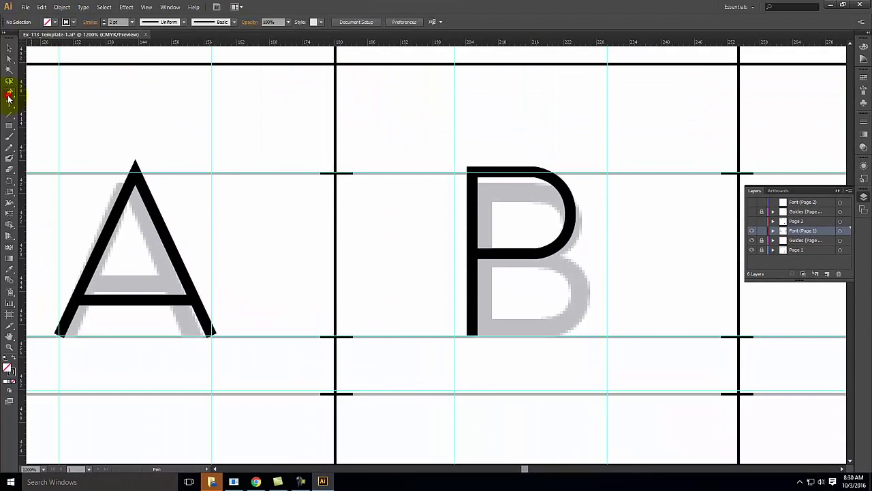
# Step: Draw the B's lower bowl from the stem's base along the baseline, around a smooth outer curve point, and back to the crossbar
pyautogui.press('p')
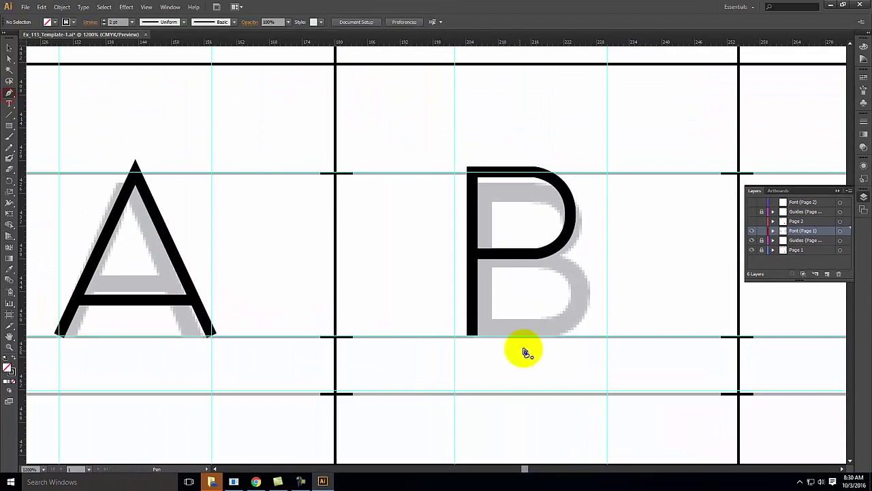
pyautogui.click(474, 336)
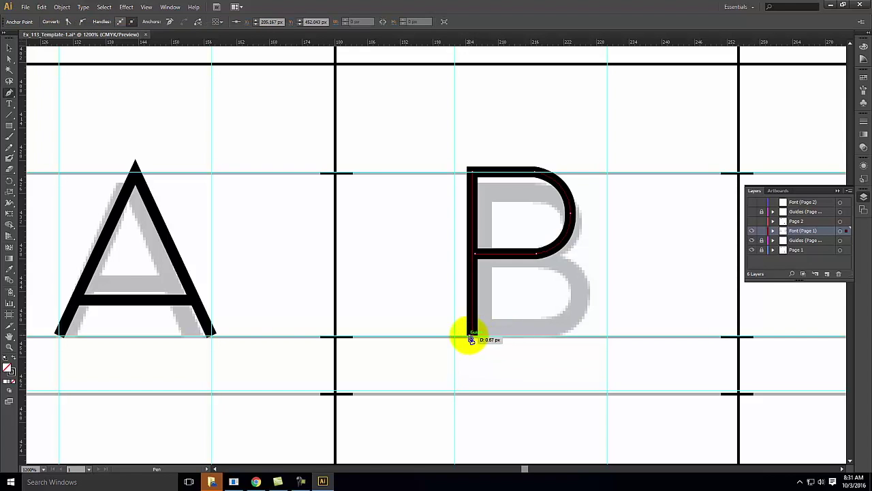
pyautogui.click(568, 337)
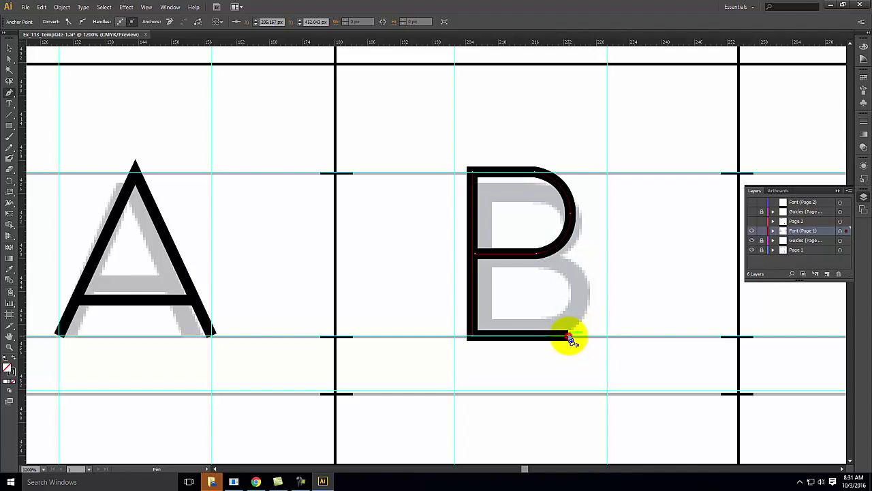
pyautogui.click(592, 298)
pyautogui.moveTo(593, 298); pyautogui.dragTo(592, 263)
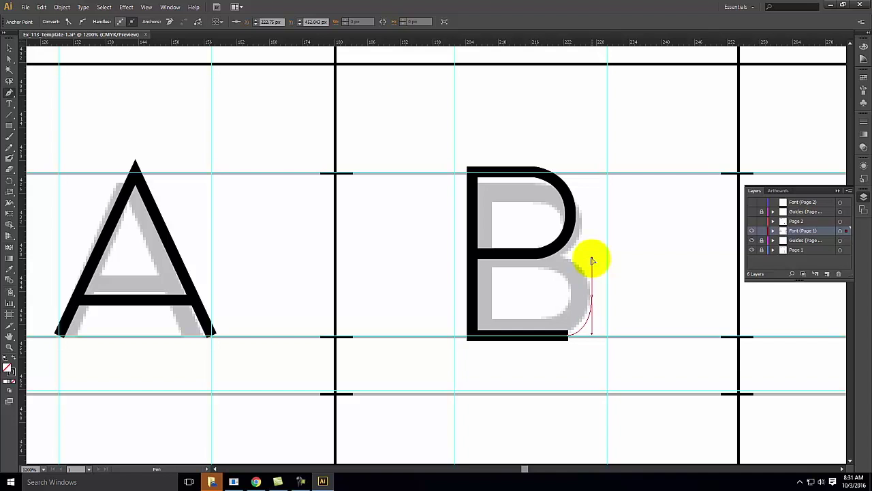
pyautogui.moveTo(593, 262); pyautogui.dragTo(592, 262)
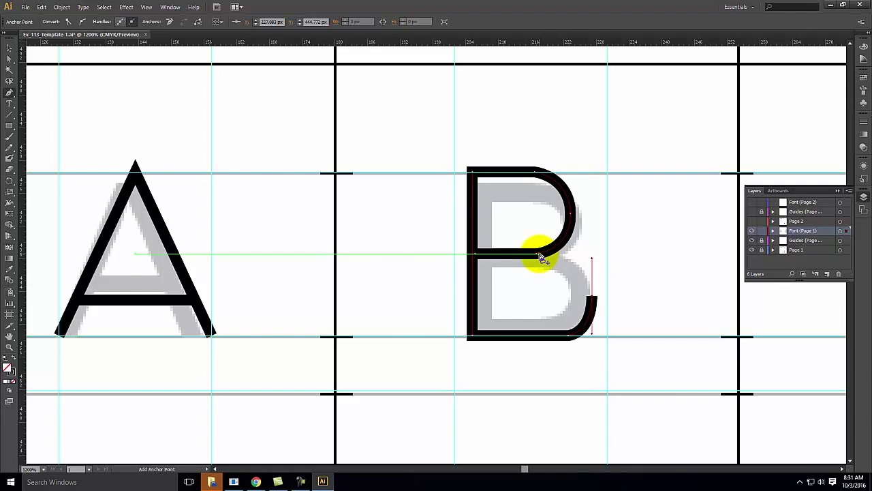
pyautogui.click(541, 256)
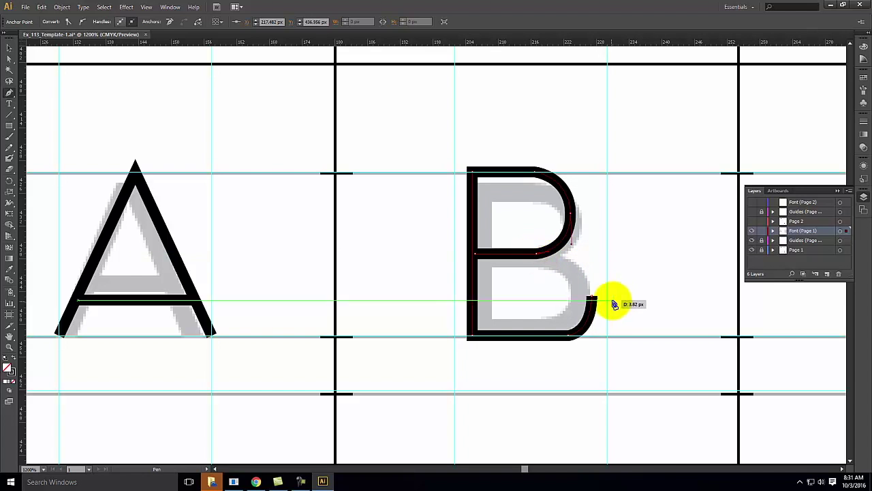
pyautogui.moveTo(593, 298); pyautogui.dragTo(551, 247)
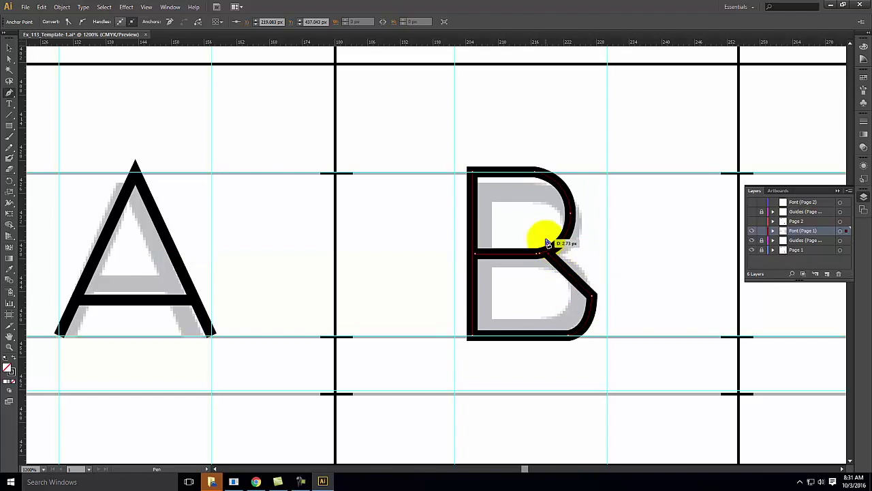
pyautogui.moveTo(593, 302)
pyautogui.mouseDown()
pyautogui.moveTo(563, 250)
pyautogui.moveTo(596, 295)
pyautogui.moveTo(566, 342)
pyautogui.moveTo(589, 305)
pyautogui.moveTo(584, 292)
pyautogui.moveTo(604, 300)
pyautogui.mouseUp()
# Step: Reshape the B's lower bowl with its outer curve point's upper handle, shift the baseline anchor toward the stem, and deselect the path
pyautogui.click(13, 55)
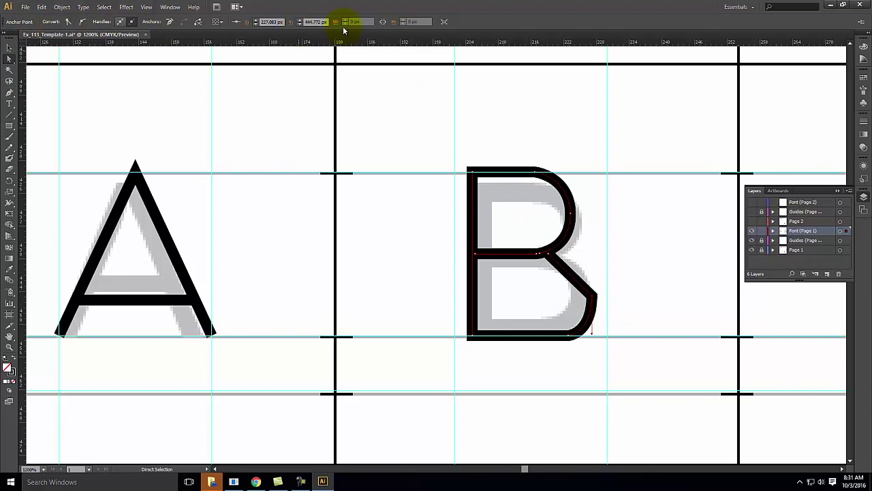
pyautogui.click(83, 22)
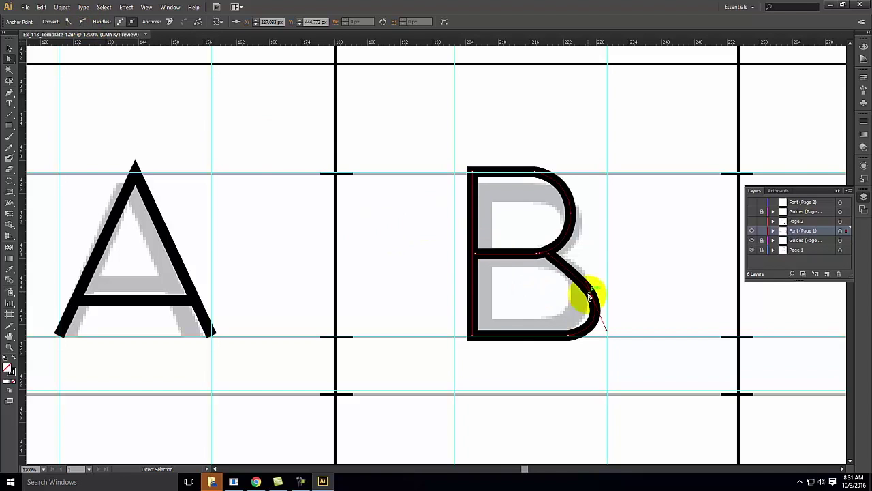
pyautogui.moveTo(586, 284); pyautogui.dragTo(592, 259)
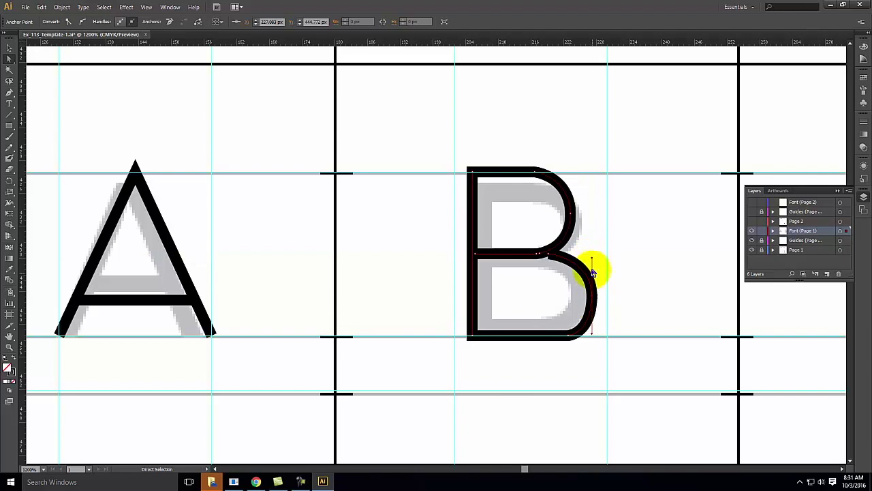
pyautogui.click(593, 334)
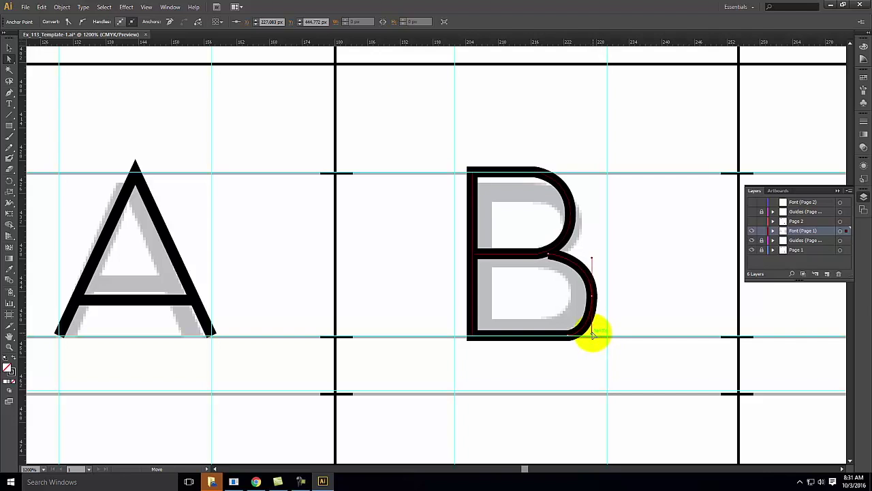
pyautogui.click(592, 334)
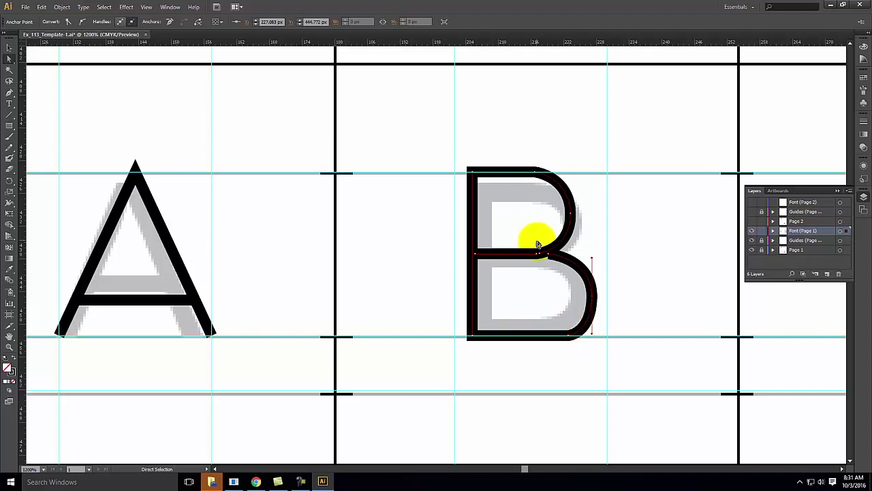
pyautogui.click(563, 337)
pyautogui.click(599, 268)
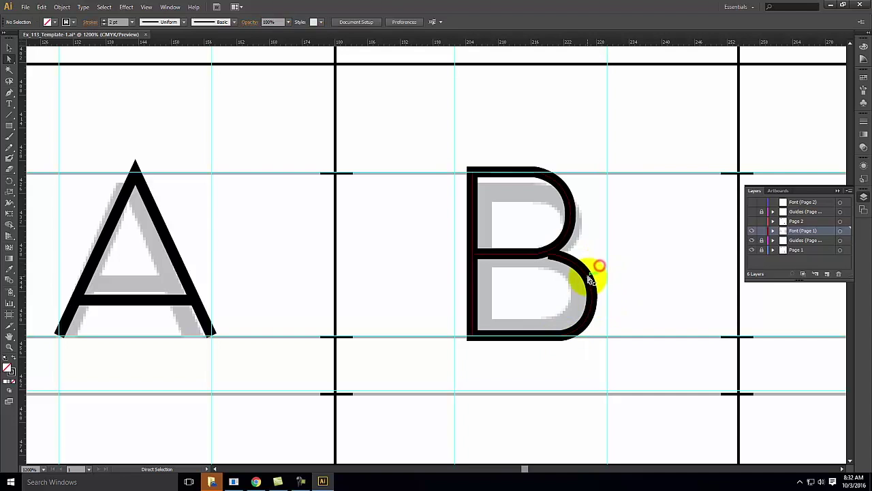
# Step: Delete the anchor points of the B's lower bowl at the crossbar junction, outer curve, and baseline
pyautogui.moveTo(9, 96); pyautogui.dragTo(35, 114)
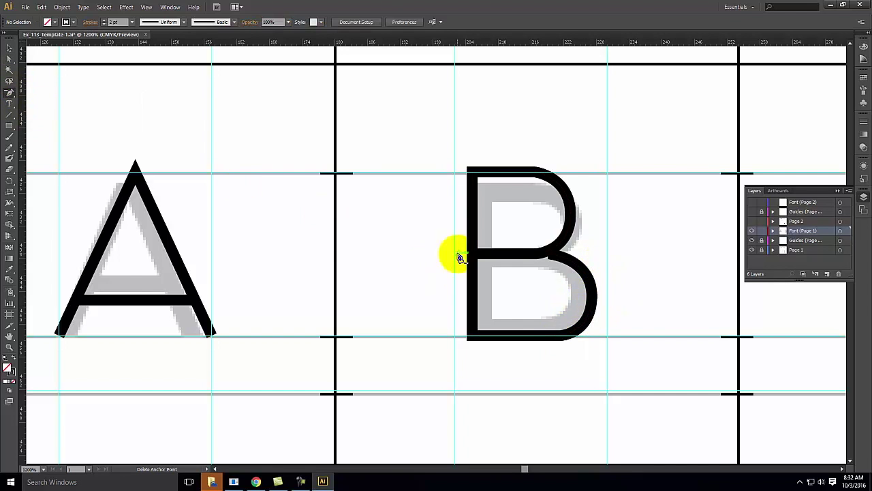
pyautogui.click(559, 259)
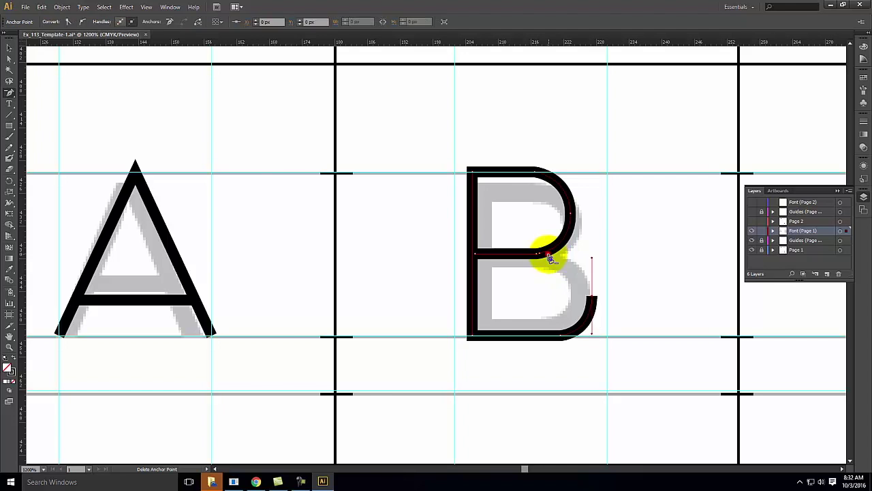
pyautogui.click(590, 297)
pyautogui.click(561, 338)
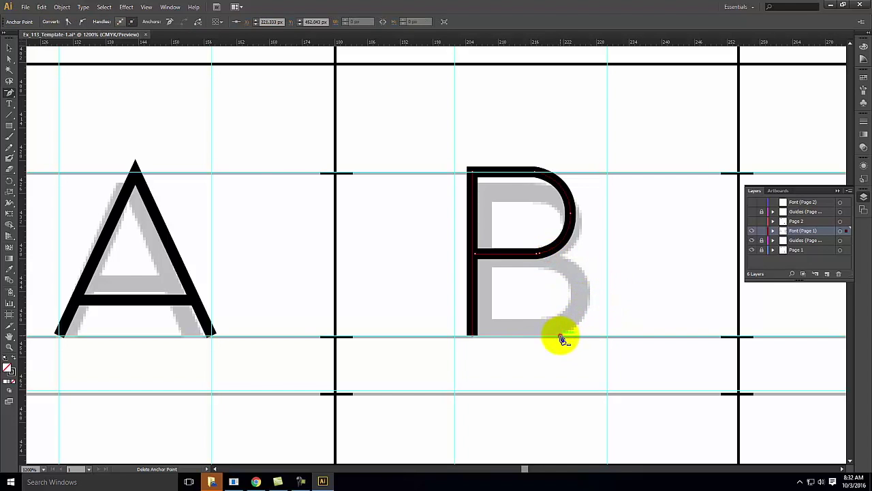
# Step: Redraw the B's lower bowl from the stem's base along the baseline, through a smooth outer curve point, to the crossbar's outer end
pyautogui.moveTo(10, 95); pyautogui.dragTo(41, 92)
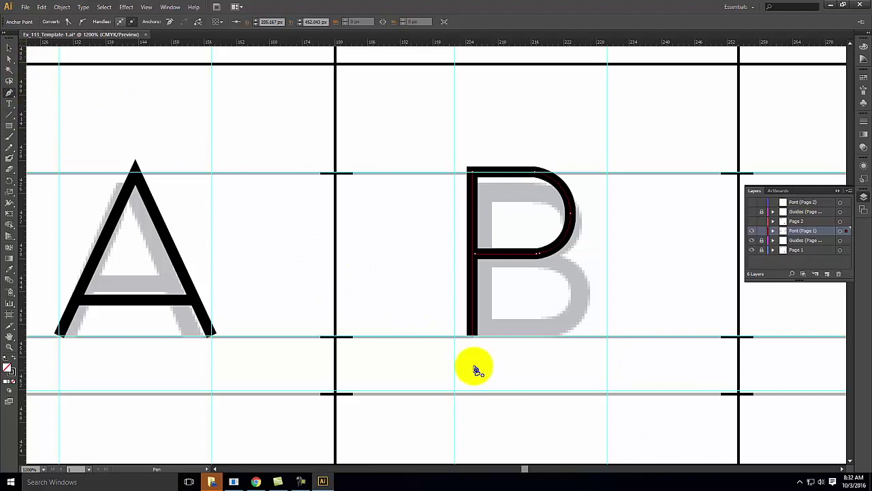
pyautogui.click(470, 335)
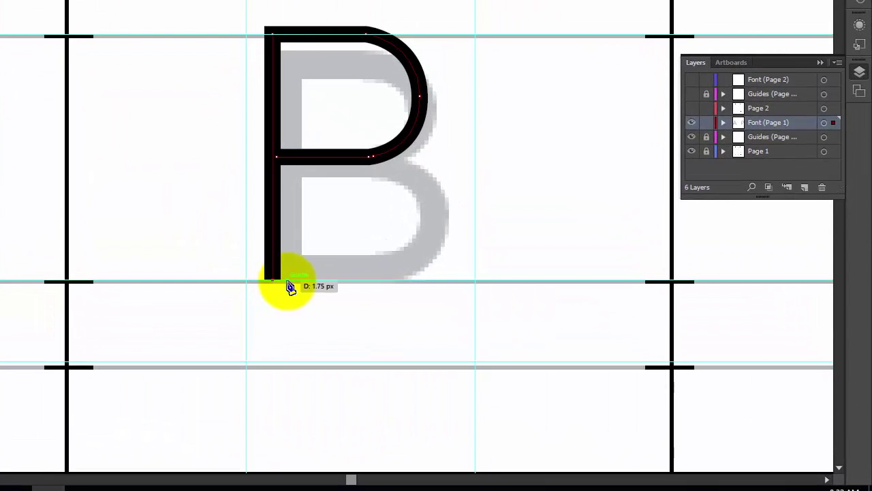
pyautogui.click(410, 282)
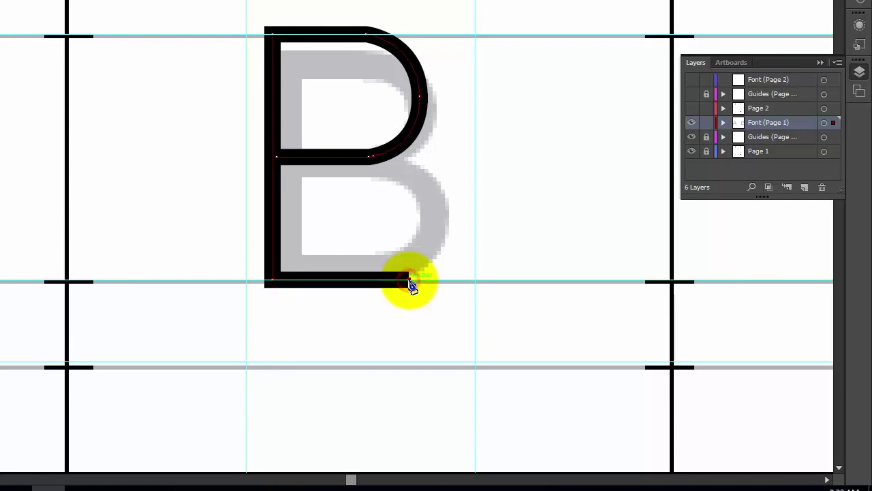
pyautogui.click(451, 219)
pyautogui.moveTo(450, 220); pyautogui.dragTo(450, 168)
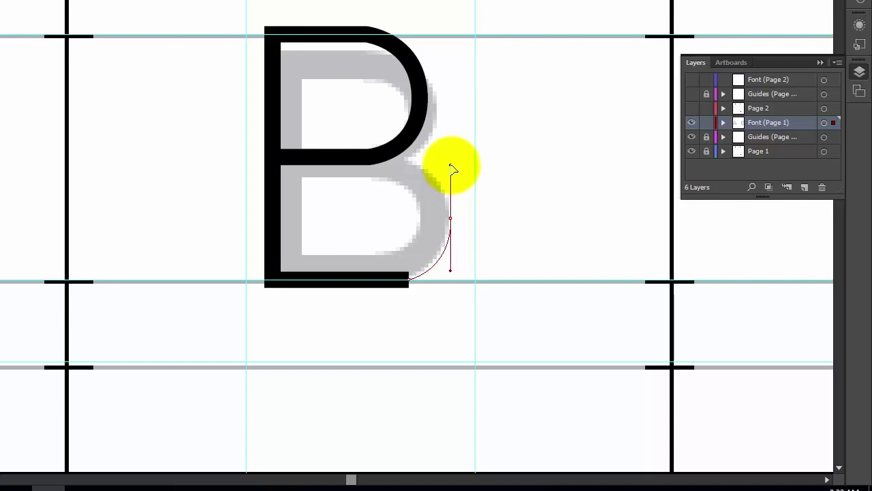
pyautogui.moveTo(451, 165); pyautogui.dragTo(451, 163)
pyautogui.moveTo(392, 158); pyautogui.dragTo(388, 164)
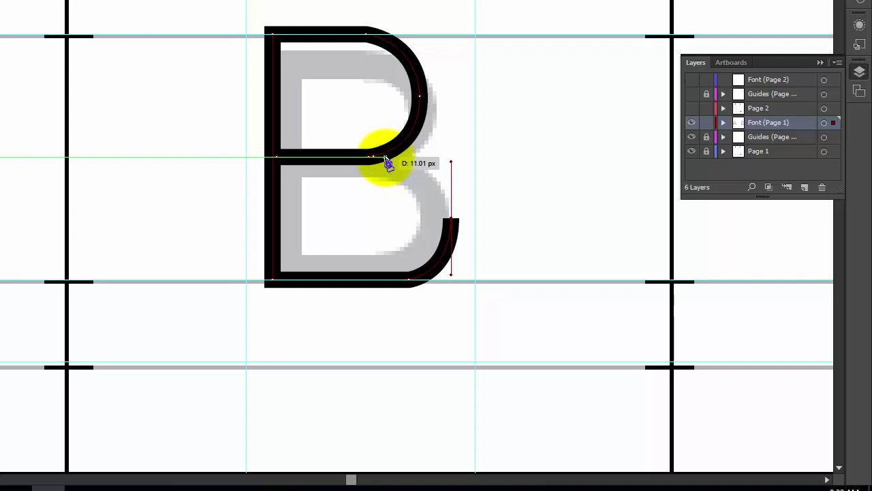
pyautogui.moveTo(387, 162); pyautogui.dragTo(385, 163)
pyautogui.moveTo(447, 258); pyautogui.dragTo(448, 259)
pyautogui.moveTo(402, 179); pyautogui.dragTo(367, 158)
# Step: Round the B's lower bowl with its outer curve point's vertical handles, move the baseline anchor slightly toward the stem, and deselect the path
pyautogui.moveTo(449, 163); pyautogui.dragTo(382, 170)
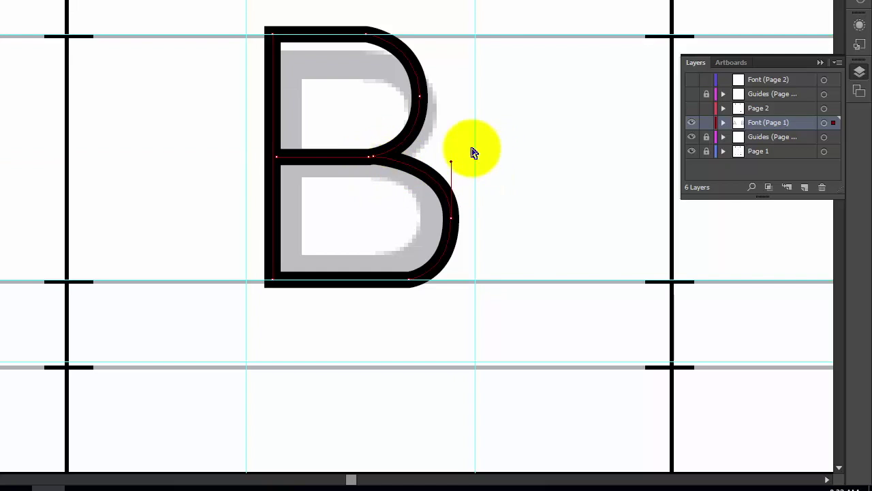
pyautogui.moveTo(450, 164)
pyautogui.mouseDown()
pyautogui.moveTo(453, 173)
pyautogui.moveTo(451, 163)
pyautogui.mouseUp()
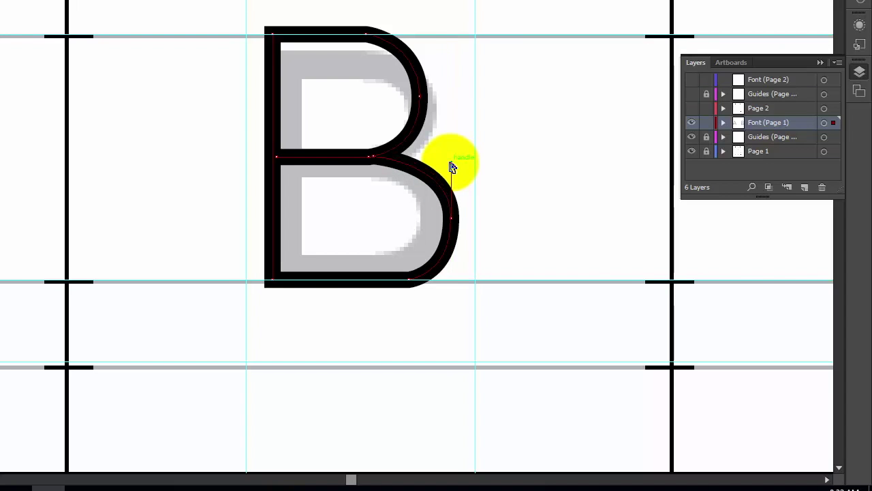
pyautogui.moveTo(451, 219); pyautogui.dragTo(402, 284)
pyautogui.click(453, 219)
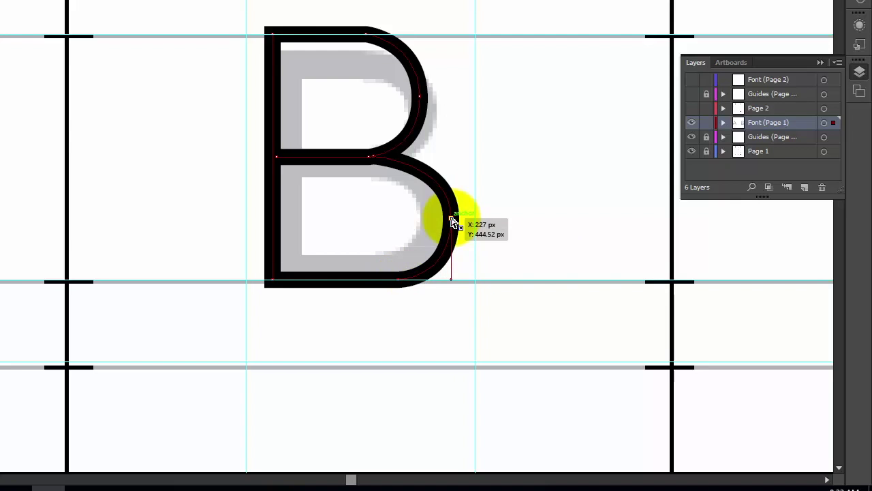
pyautogui.click(532, 131)
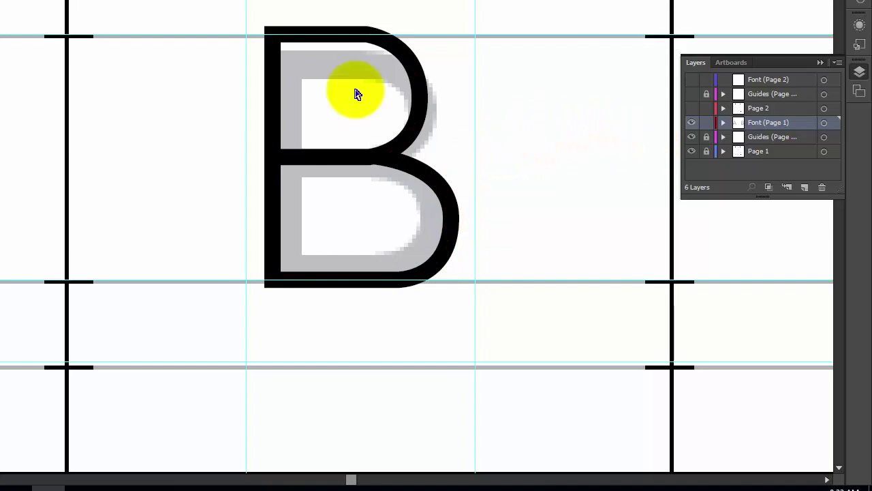
# Step: Raise the B's crossbar by its end anchor points and move the upper bowl's outer curve point up to flatten the bowl
pyautogui.click(373, 158)
pyautogui.click(257, 156)
pyautogui.click(279, 158)
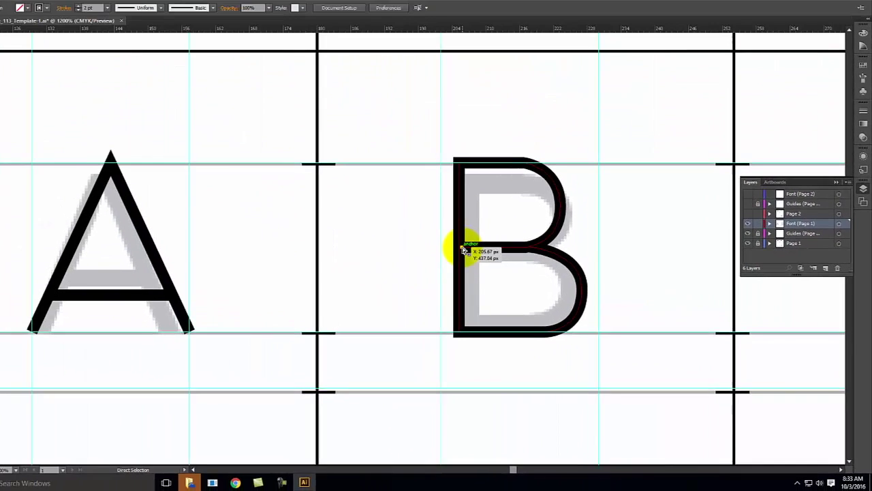
pyautogui.scroll(1, 373, 204)
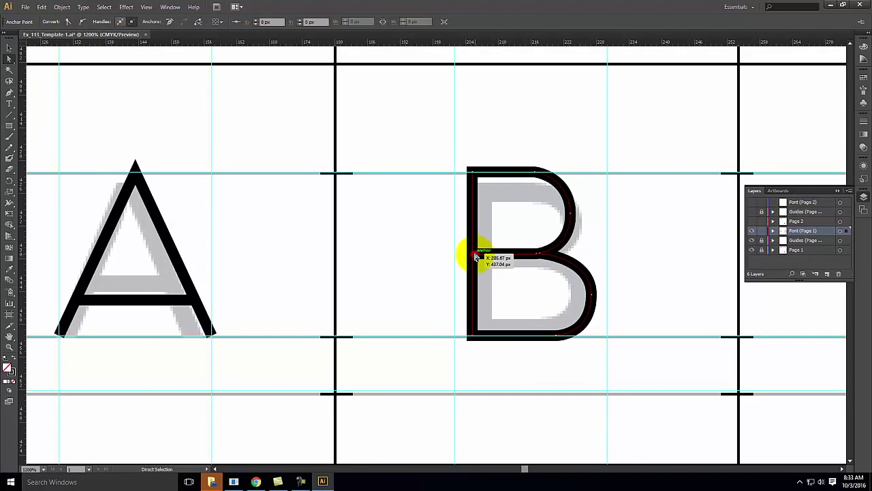
pyautogui.click(539, 255)
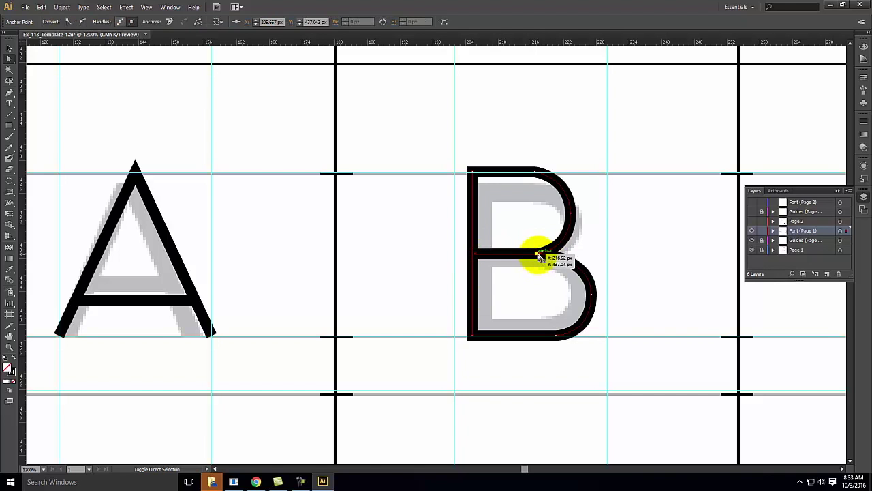
pyautogui.click(538, 255)
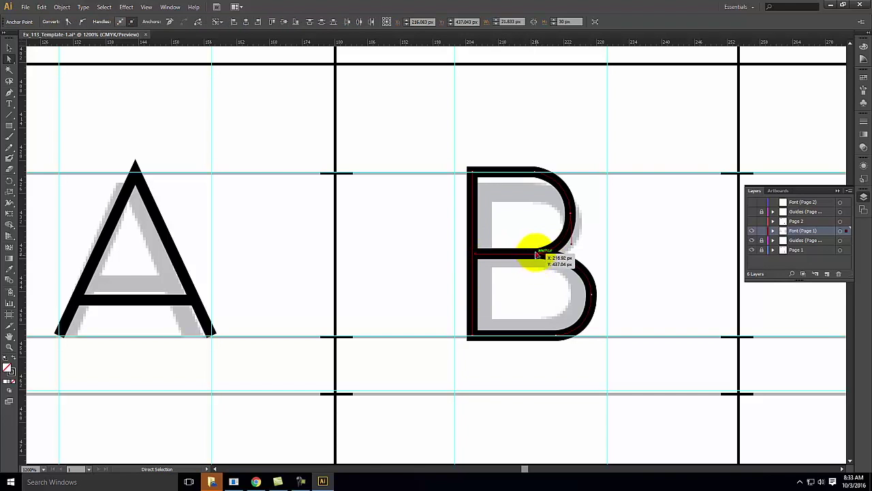
pyautogui.moveTo(538, 255); pyautogui.dragTo(567, 197)
pyautogui.moveTo(566, 159); pyautogui.dragTo(565, 230)
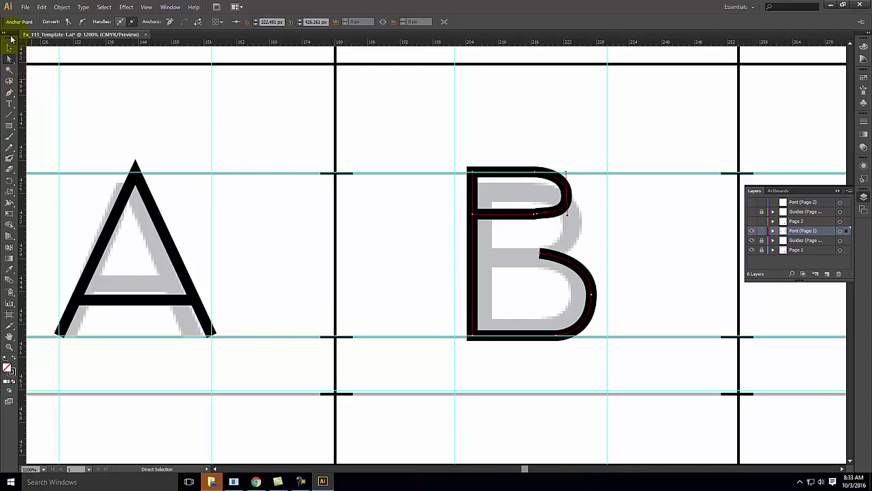
# Step: Delete the extra anchor point where the B's raised crossbar meets the upper bowl
pyautogui.click(8, 95)
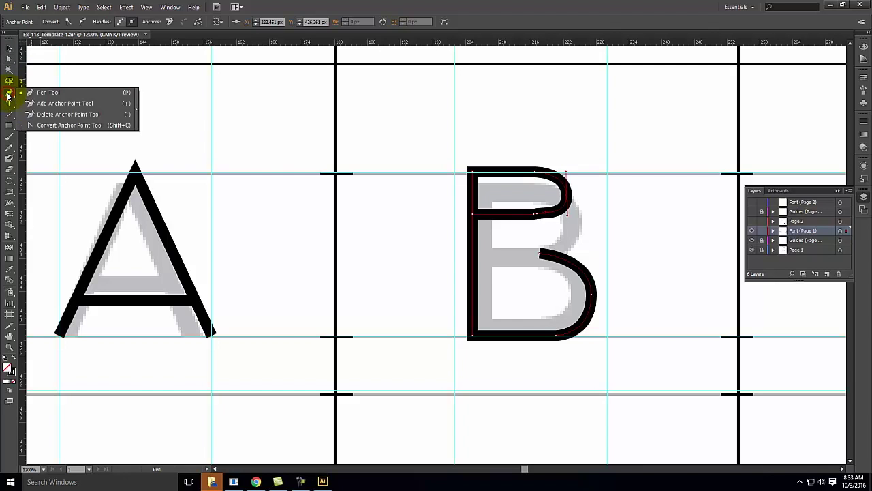
pyautogui.moveTo(8, 95); pyautogui.dragTo(25, 115)
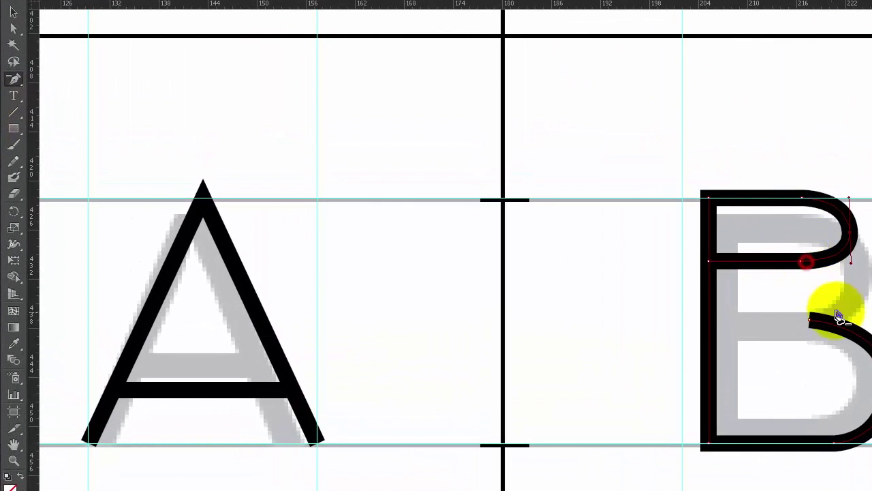
pyautogui.click(14, 80)
pyautogui.moveTo(14, 80); pyautogui.dragTo(68, 78)
# Step: Move the loose upper end of the B's lower bowl onto the raised crossbar's outer anchor point and deselect the path
pyautogui.click(13, 28)
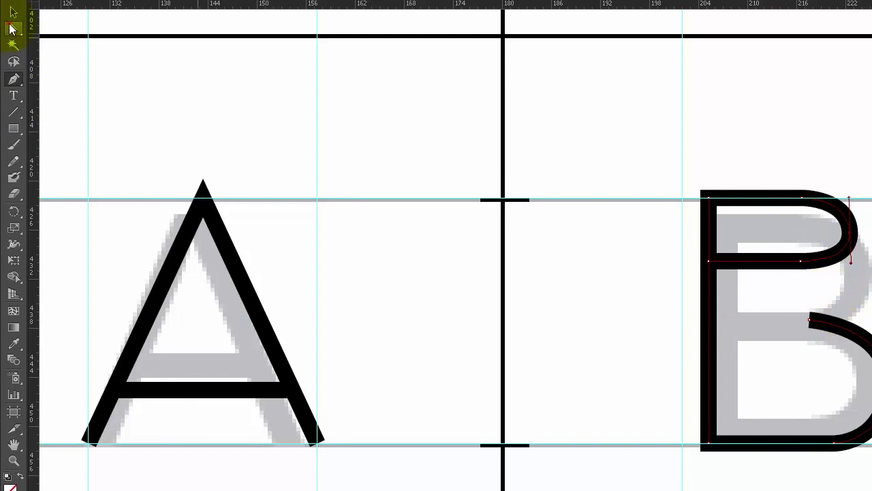
pyautogui.click(808, 321)
pyautogui.moveTo(809, 321); pyautogui.dragTo(800, 261)
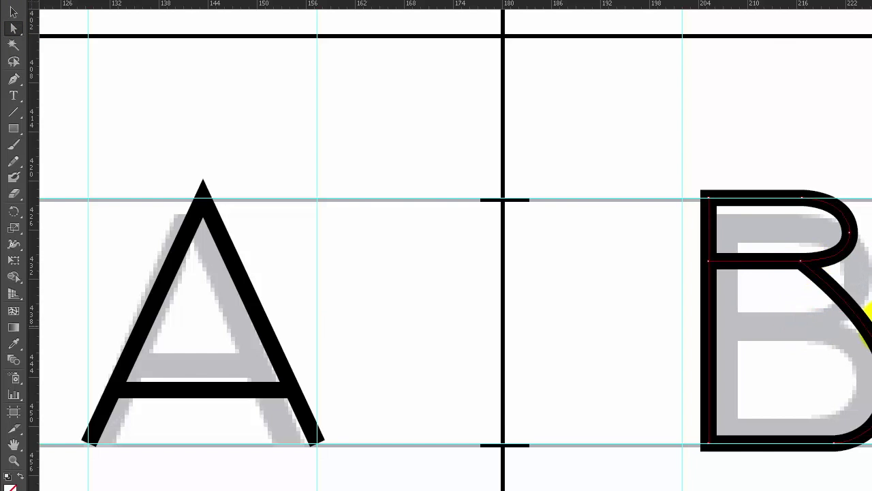
pyautogui.hotkey('ctrl', 'shift', 'a')
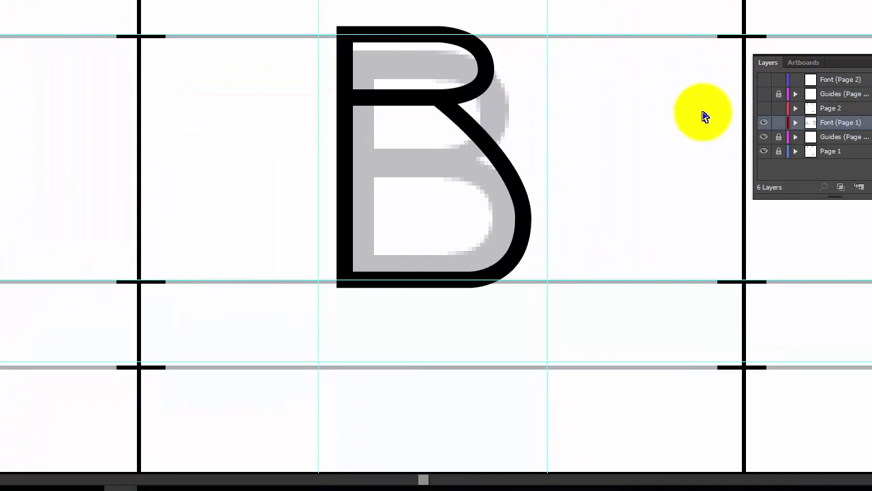
# Step: Trace the C with the Pen tool as an open curved path over the grey template letter
pyautogui.press('space')
pyautogui.moveTo(736, 132); pyautogui.dragTo(56, 117)
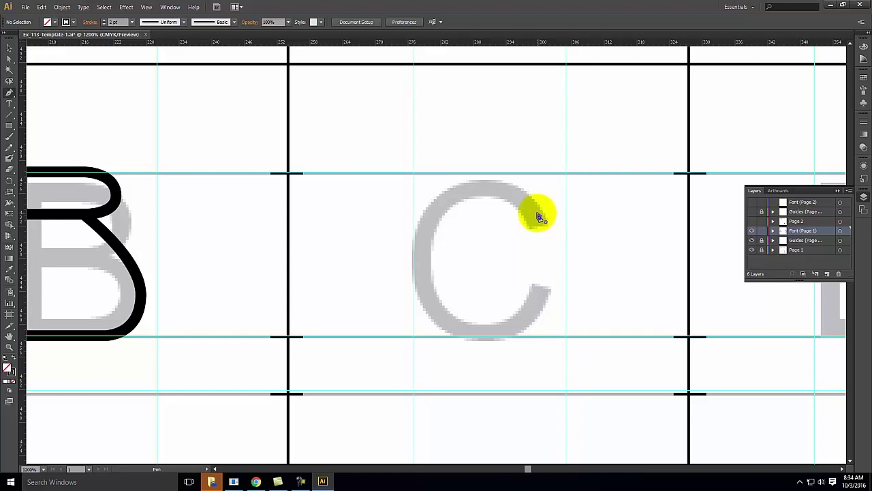
pyautogui.moveTo(538, 216)
pyautogui.mouseDown()
pyautogui.moveTo(492, 183)
pyautogui.moveTo(432, 181)
pyautogui.mouseUp()
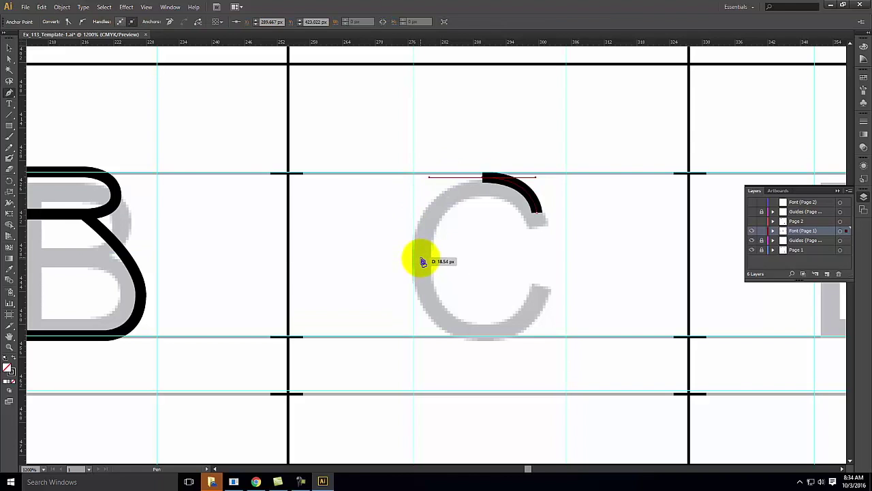
pyautogui.moveTo(422, 262); pyautogui.dragTo(420, 287)
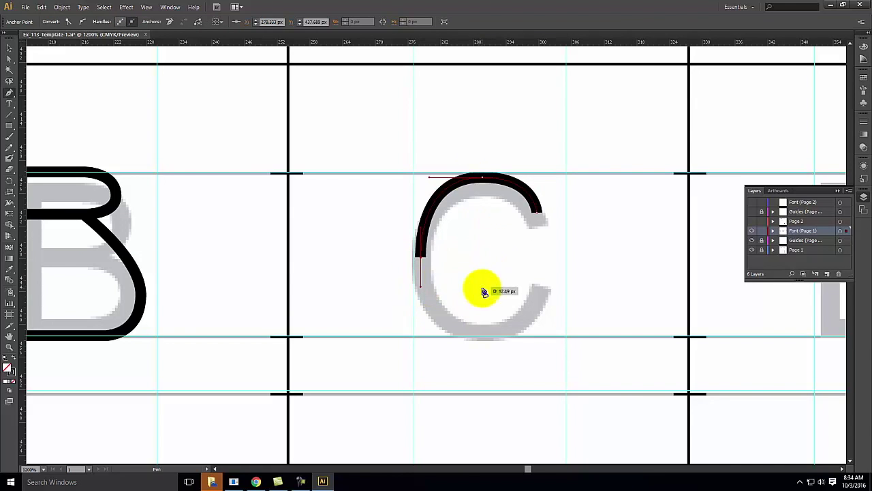
pyautogui.moveTo(485, 333); pyautogui.dragTo(522, 335)
pyautogui.moveTo(545, 292); pyautogui.dragTo(545, 289)
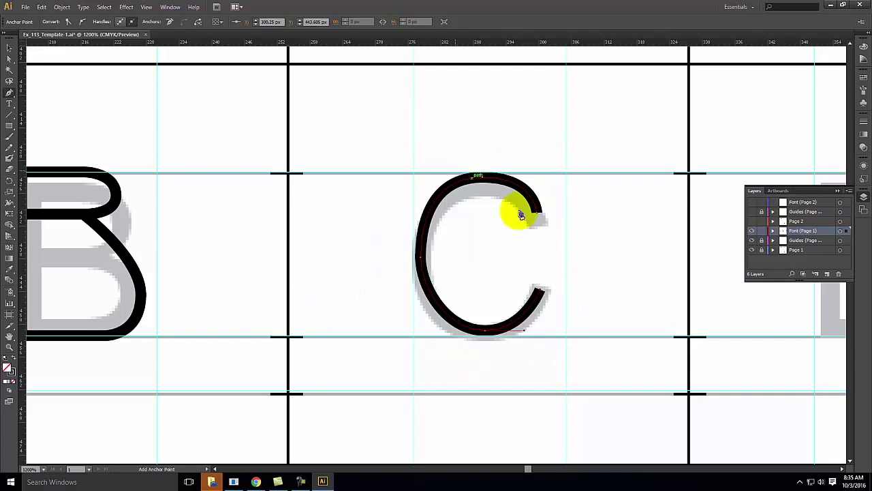
# Step: Delete the whole pen-drawn C path
pyautogui.click(9, 55)
pyautogui.click(10, 48)
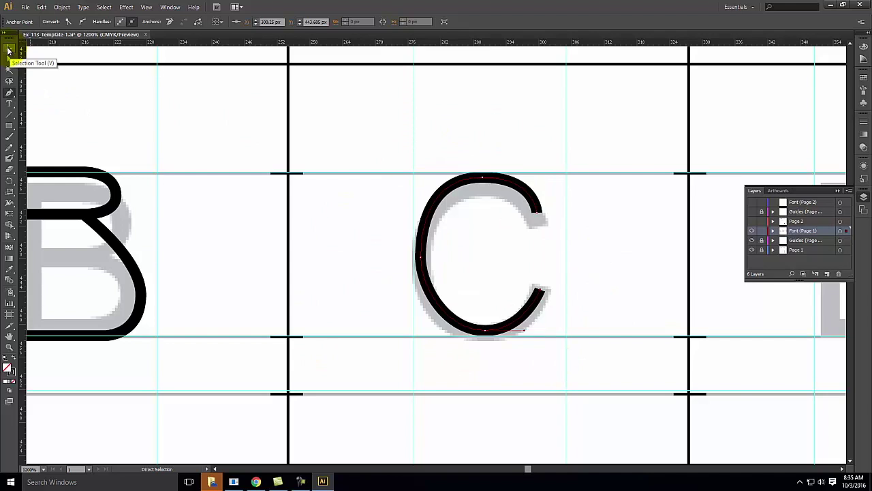
pyautogui.click(471, 212)
pyautogui.press('Delete')
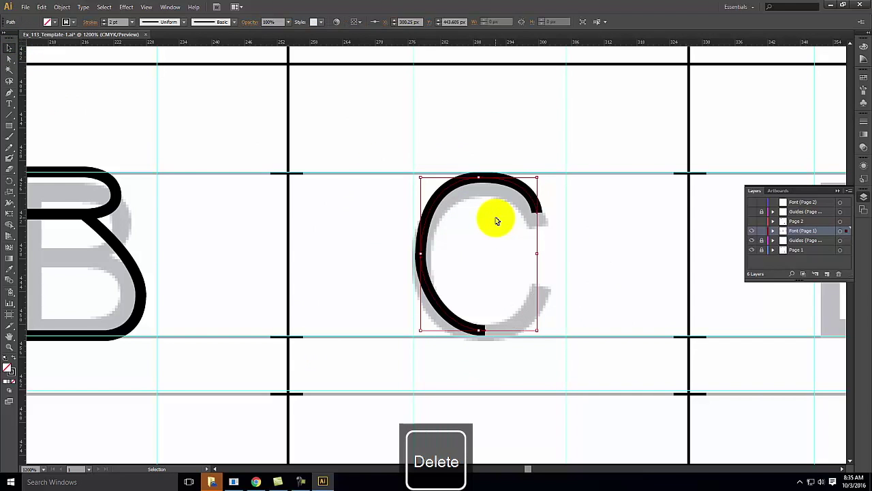
pyautogui.press('Delete')
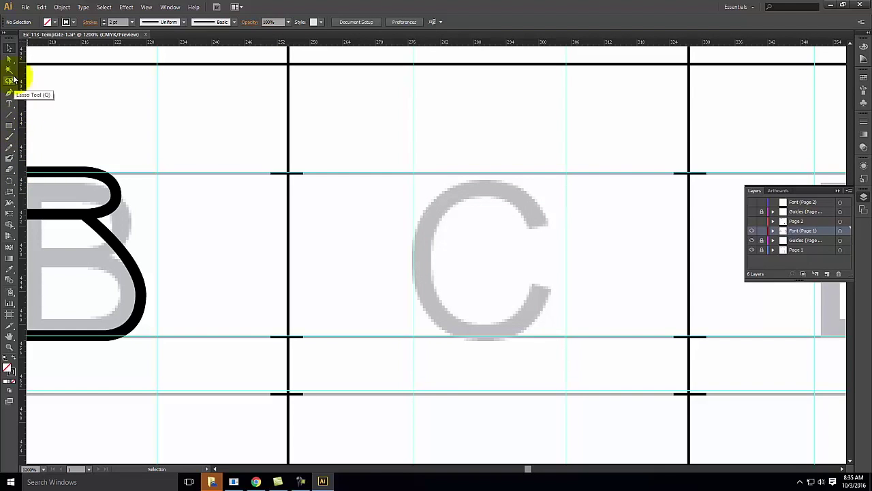
# Step: Draw a 28 by 30 px ellipse over the template C, spanning the vertical side guides and the cap-height and baseline guides
pyautogui.click(10, 126)
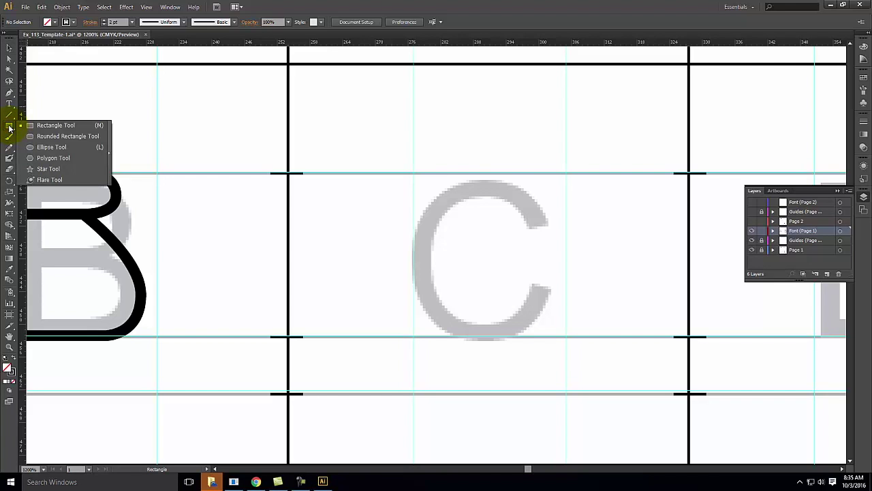
pyautogui.click(58, 147)
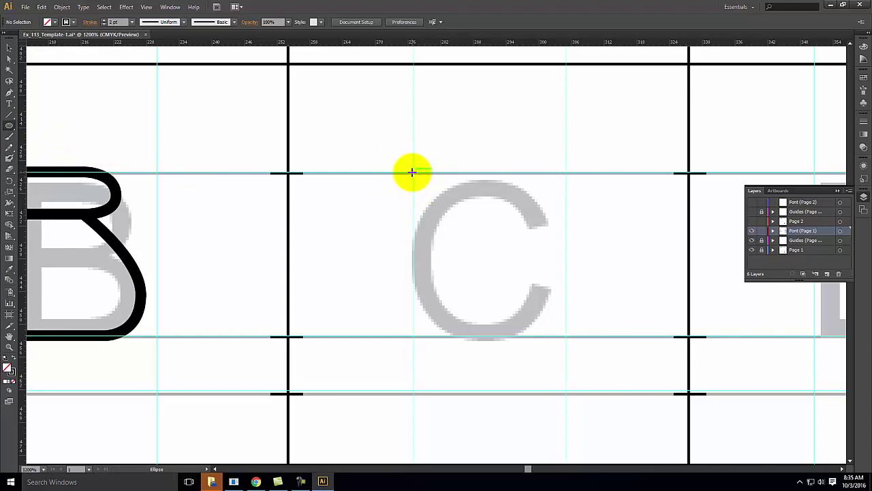
pyautogui.moveTo(413, 172); pyautogui.dragTo(566, 337)
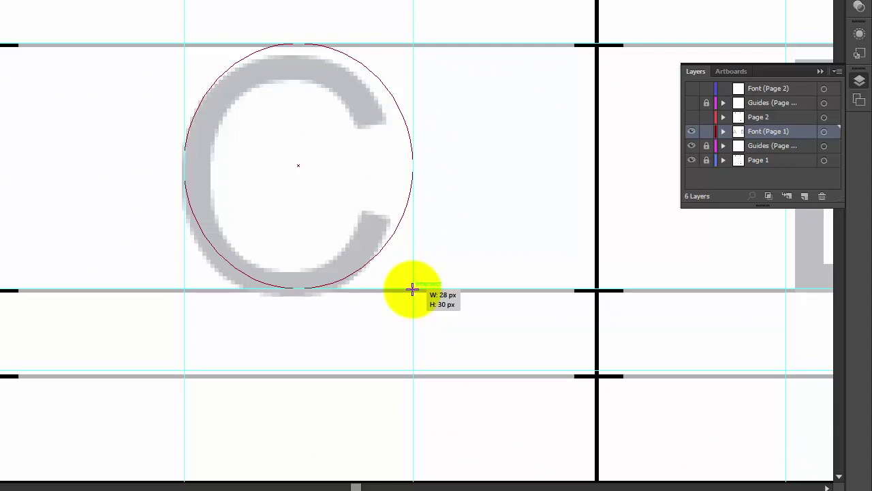
pyautogui.moveTo(412, 290); pyautogui.dragTo(413, 288)
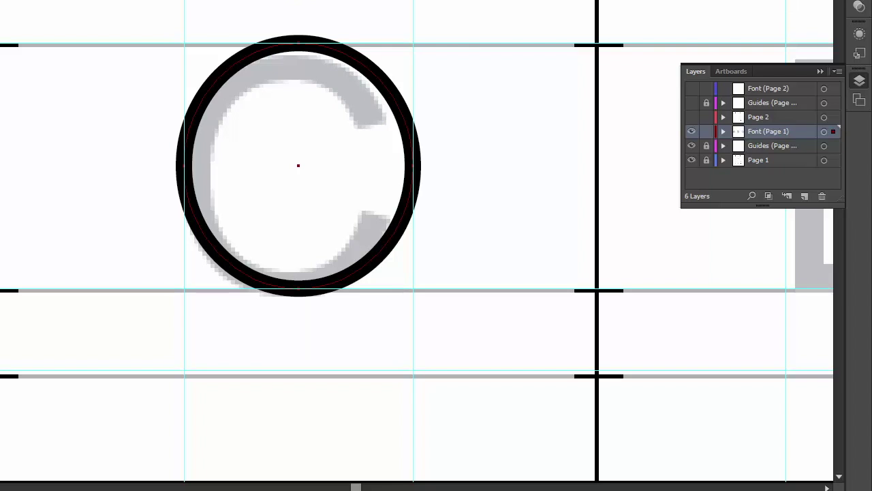
pyautogui.moveTo(308, 75)
pyautogui.mouseDown()
pyautogui.moveTo(331, 47)
pyautogui.moveTo(359, 77)
pyautogui.moveTo(374, 71)
pyautogui.moveTo(345, 13)
pyautogui.moveTo(385, 79)
pyautogui.moveTo(388, 243)
pyautogui.moveTo(384, 91)
pyautogui.moveTo(368, 251)
pyautogui.moveTo(388, 47)
pyautogui.moveTo(389, 167)
pyautogui.moveTo(220, 80)
pyautogui.moveTo(114, 51)
pyautogui.mouseUp()
# Step: Try to bulge the ellipse's upper-right curve by lengthening its top anchor point's outer handle, and undo the change
pyautogui.click(8, 94)
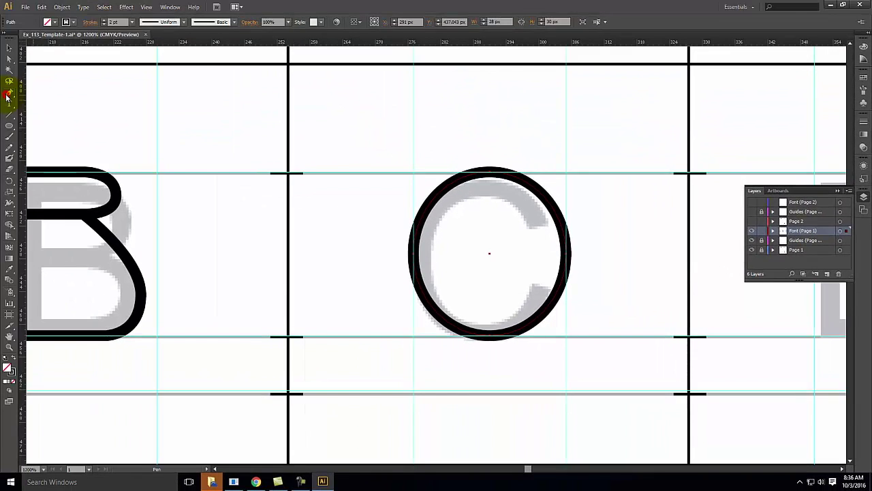
pyautogui.moveTo(8, 97); pyautogui.dragTo(45, 106)
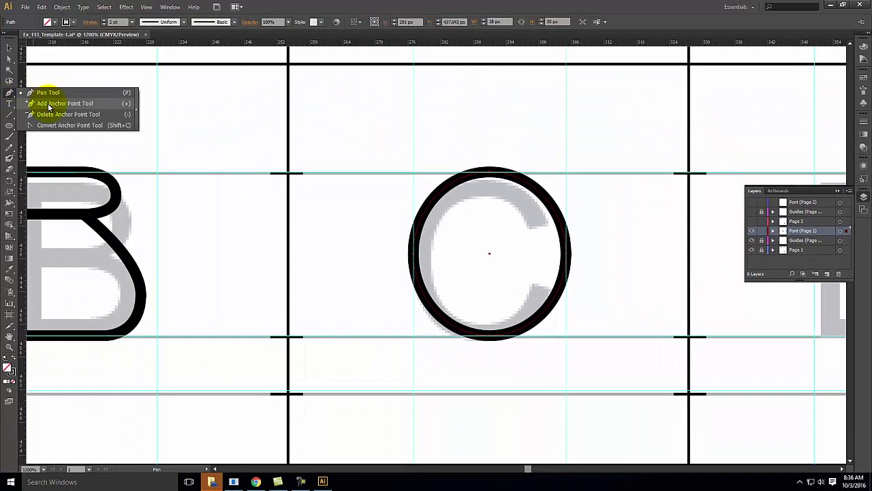
pyautogui.moveTo(71, 106); pyautogui.dragTo(46, 107)
pyautogui.moveTo(33, 104); pyautogui.dragTo(33, 104)
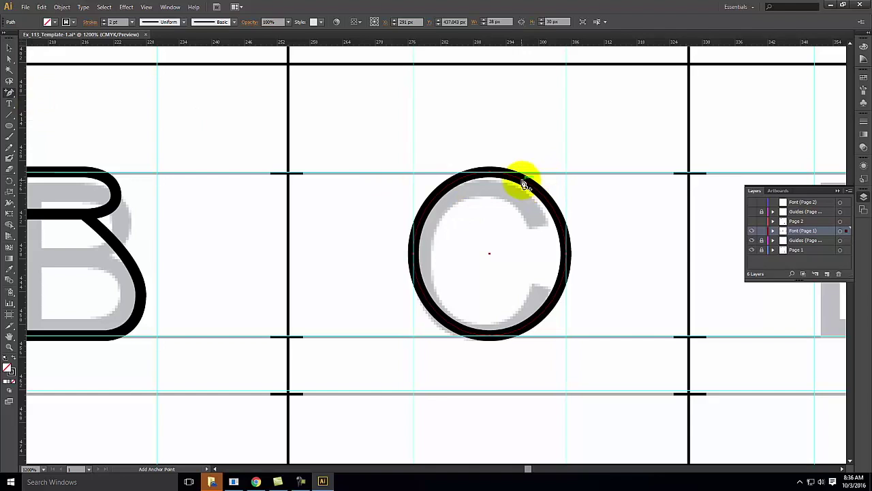
pyautogui.press('v')
pyautogui.click(8, 60)
pyautogui.click(467, 220)
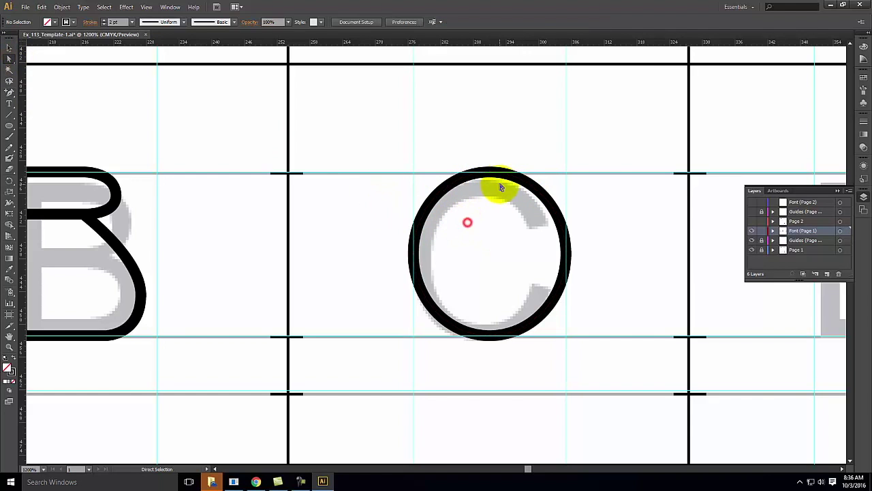
pyautogui.moveTo(491, 174); pyautogui.dragTo(490, 174)
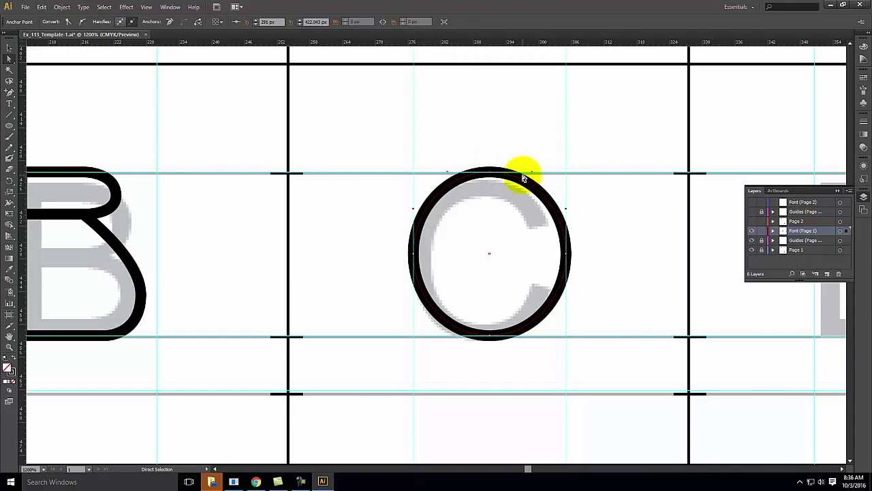
pyautogui.moveTo(534, 173); pyautogui.dragTo(569, 169)
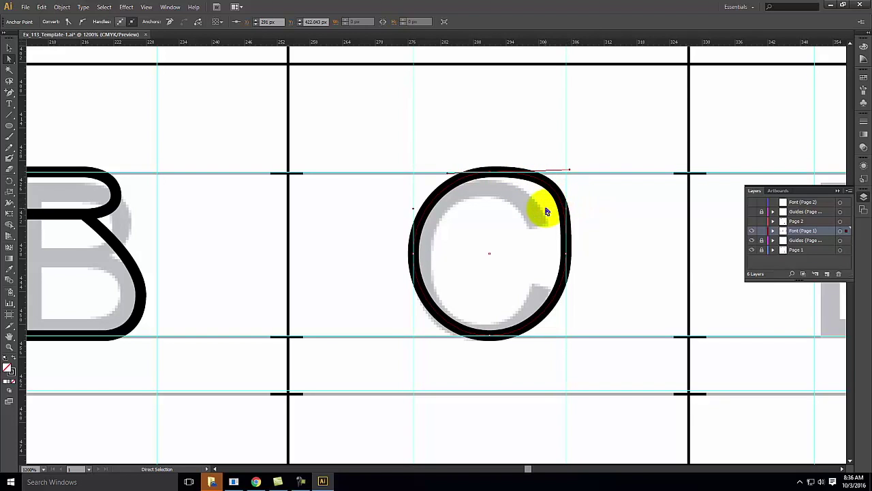
pyautogui.hotkey('ctrl', 'z')
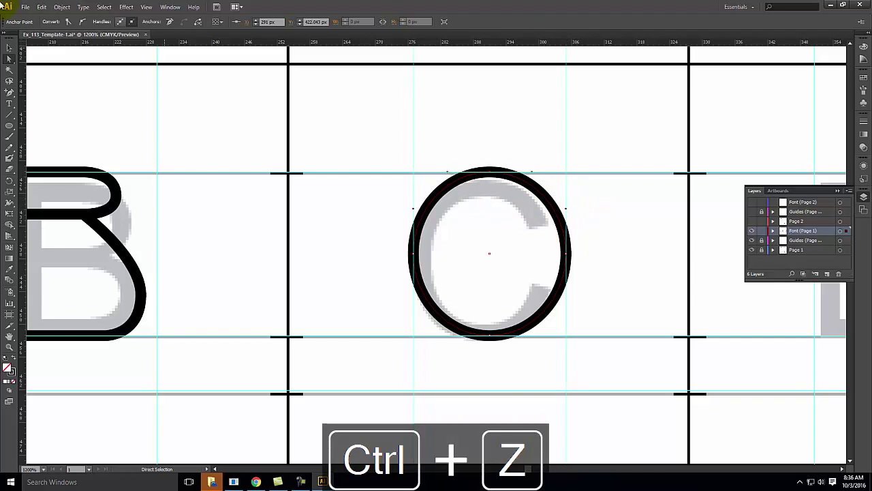
# Step: Add one anchor point on the ellipse's upper-right curve and one on its lower-right curve to mark the C's opening
pyautogui.click(8, 93)
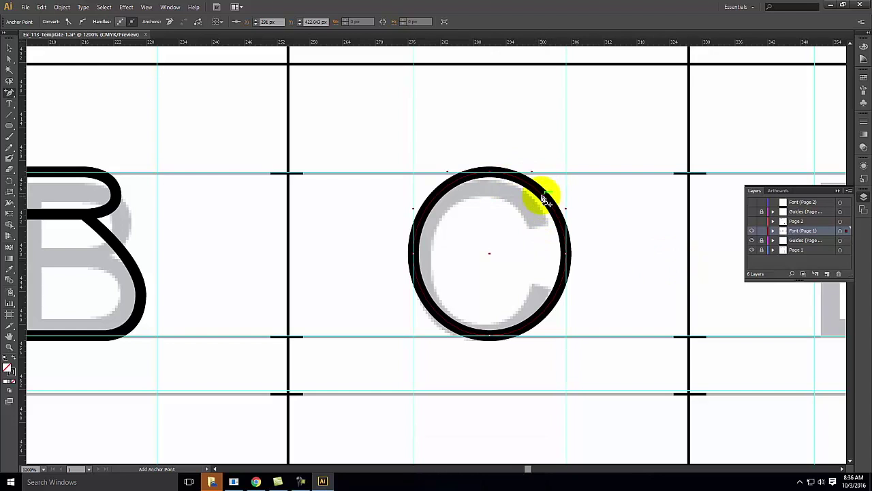
pyautogui.click(546, 199)
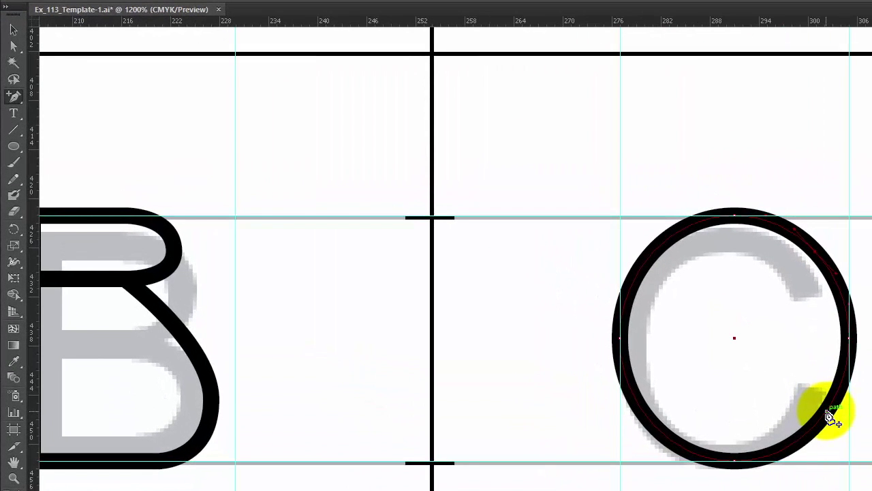
pyautogui.click(826, 411)
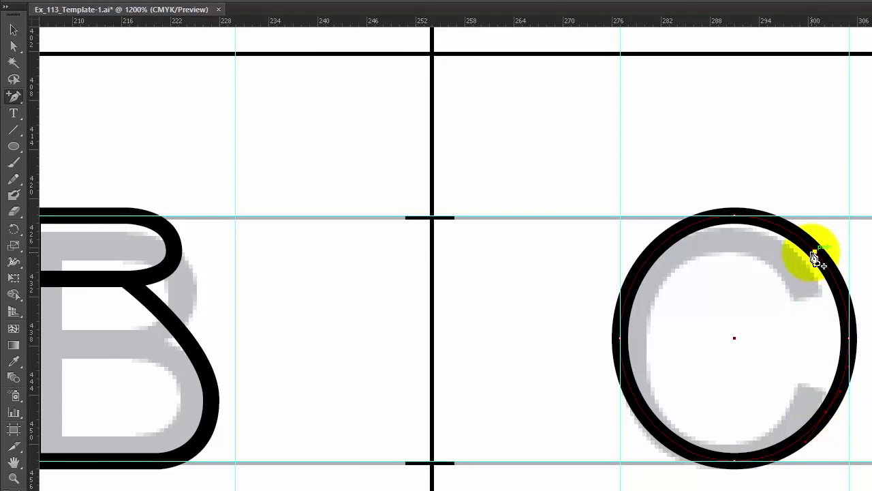
# Step: Delete the ellipse's rightmost anchor point to open the shape into a C, and deselect the path
pyautogui.click(14, 46)
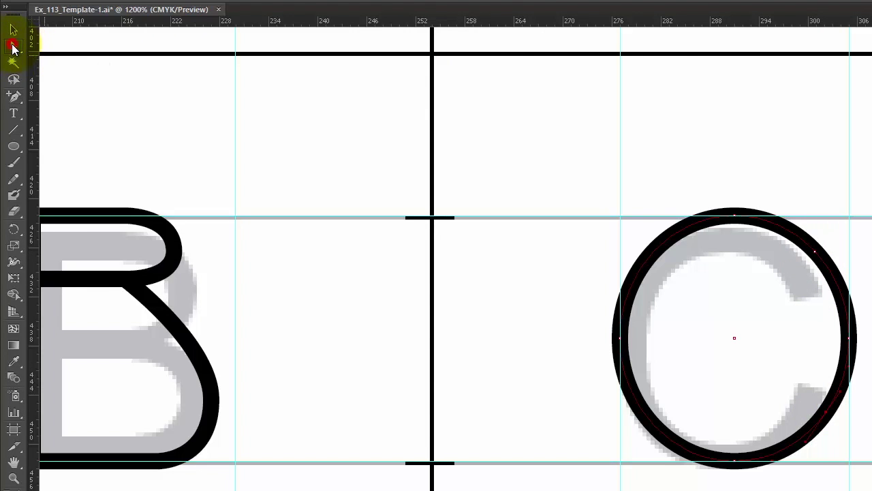
pyautogui.click(866, 331)
pyautogui.click(852, 337)
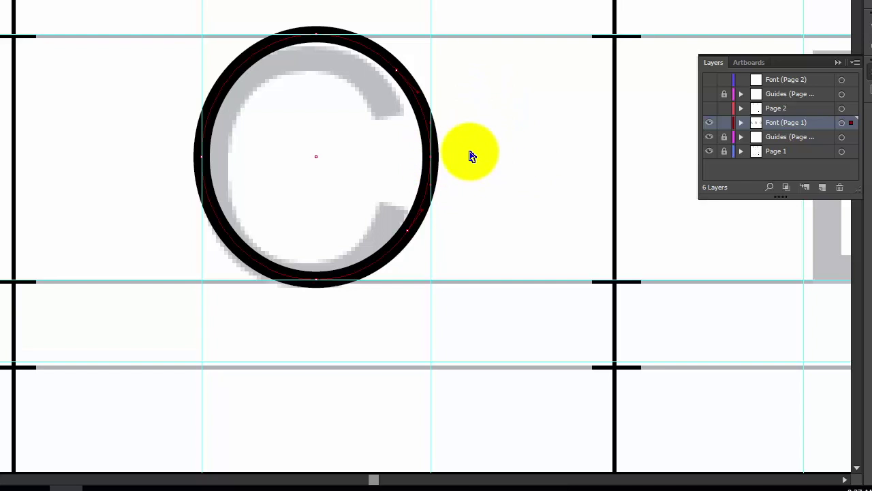
pyautogui.press('Delete')
pyautogui.click(494, 140)
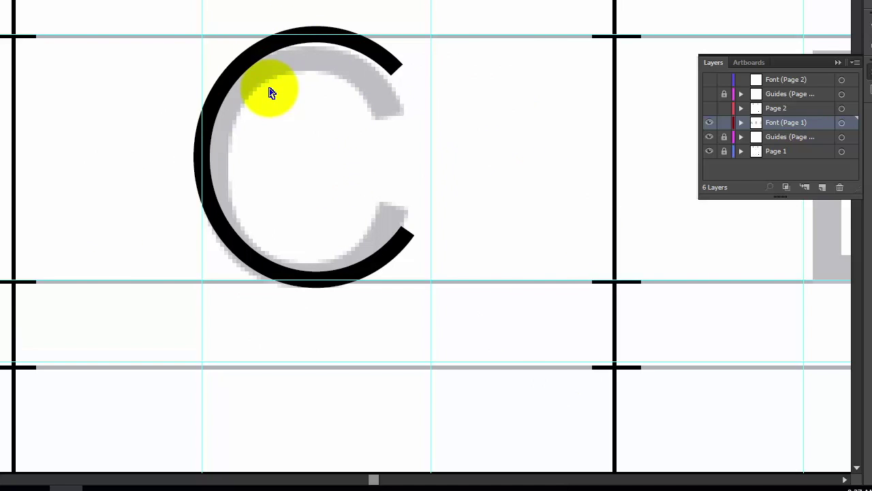
# Step: Draw the D's stem with the Pen tool from the baseline to the cap-height guide, replacing the slanted first attempt with a vertical one
pyautogui.press('space')
pyautogui.moveTo(647, 118); pyautogui.dragTo(43, 120)
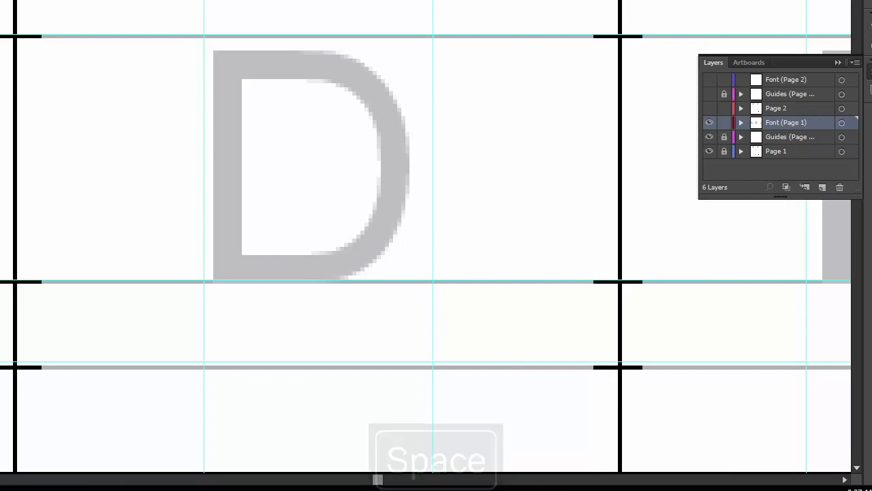
pyautogui.click(35, 78)
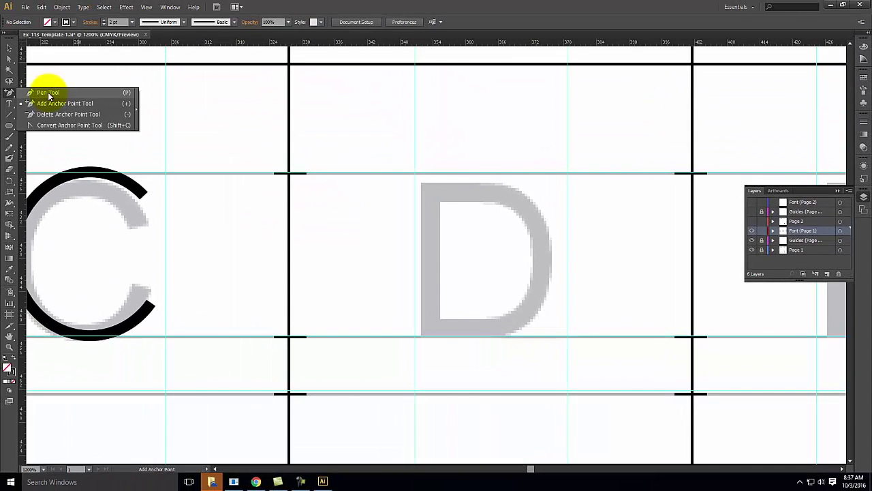
pyautogui.click(36, 87)
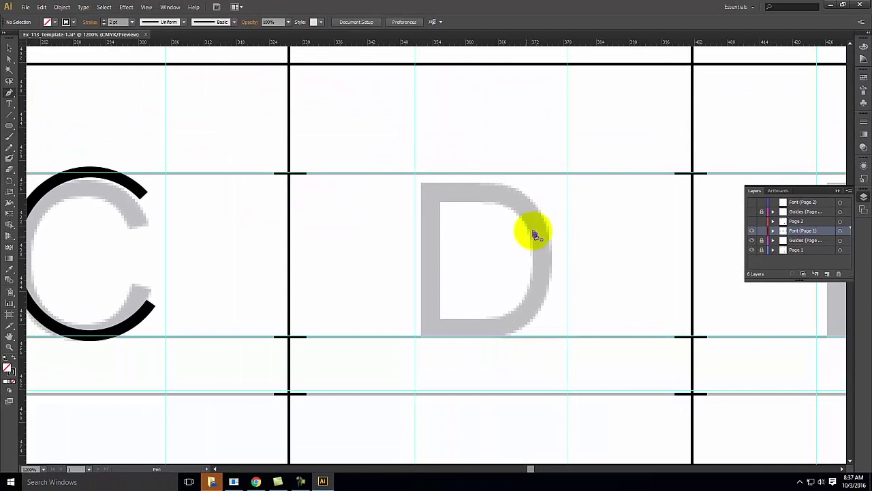
pyautogui.click(430, 334)
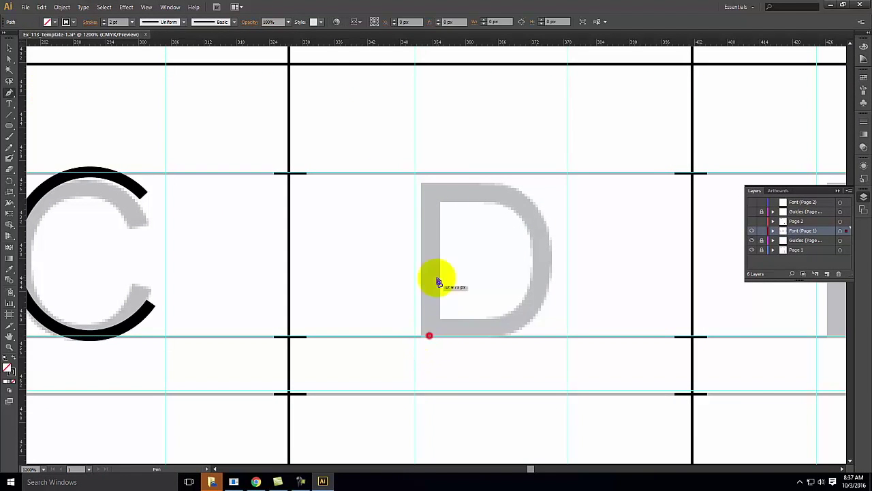
pyautogui.click(430, 175)
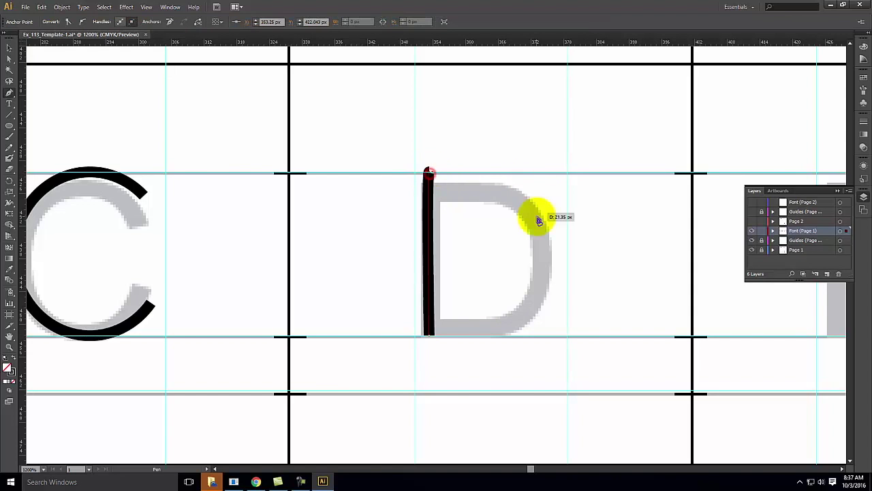
pyautogui.hotkey('ctrl', 'z')
pyautogui.hotkey('ctrl', 'z')
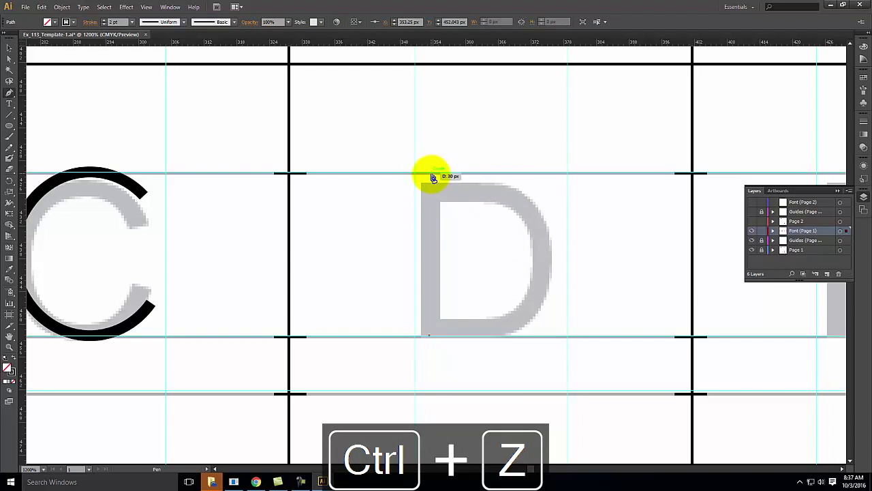
pyautogui.click(432, 179)
pyautogui.click(431, 179)
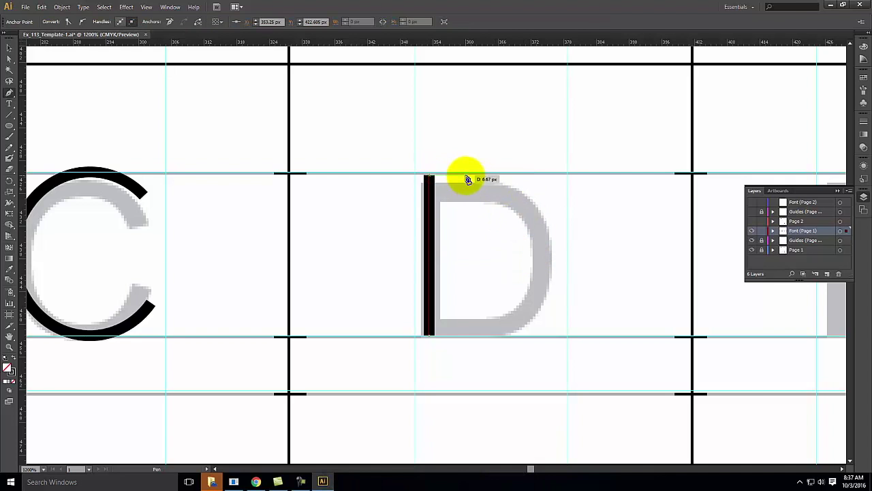
# Step: Continue the D with a short top bar and a curved bowl down to the baseline, and close the path at the stem's foot
pyautogui.click(467, 177)
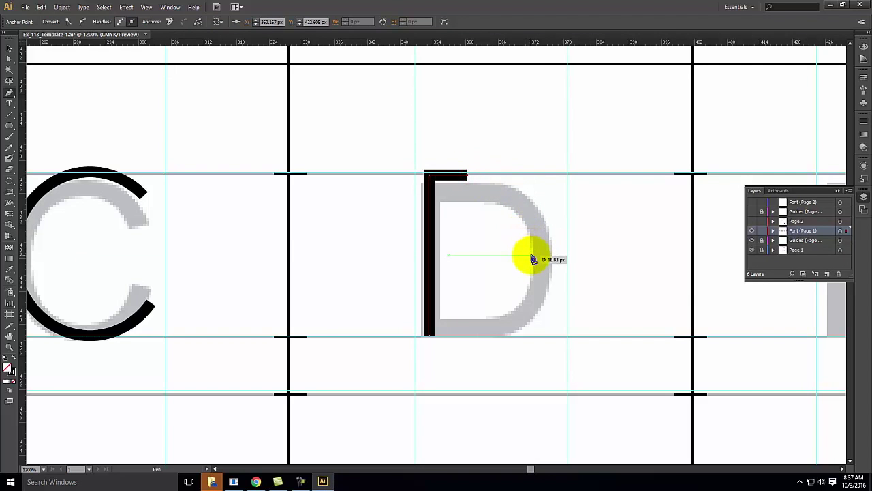
pyautogui.moveTo(533, 256)
pyautogui.mouseDown()
pyautogui.moveTo(525, 292)
pyautogui.moveTo(535, 336)
pyautogui.moveTo(525, 334)
pyautogui.mouseUp()
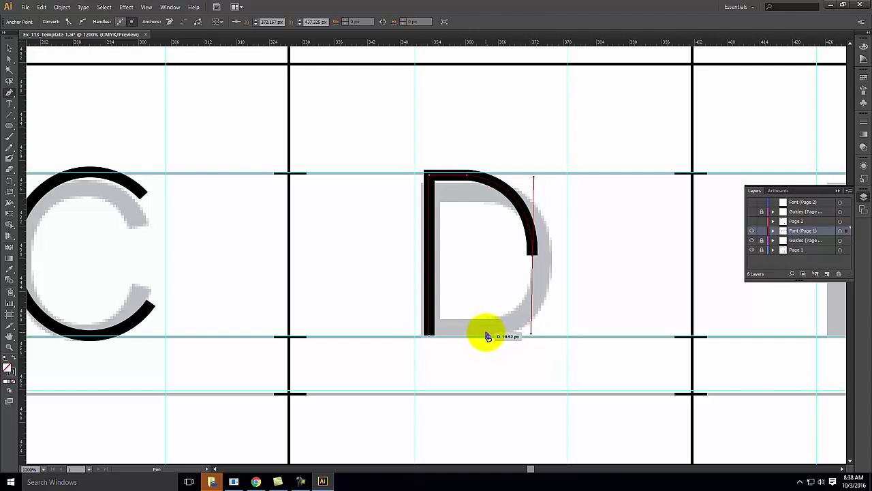
pyautogui.moveTo(488, 337); pyautogui.dragTo(430, 335)
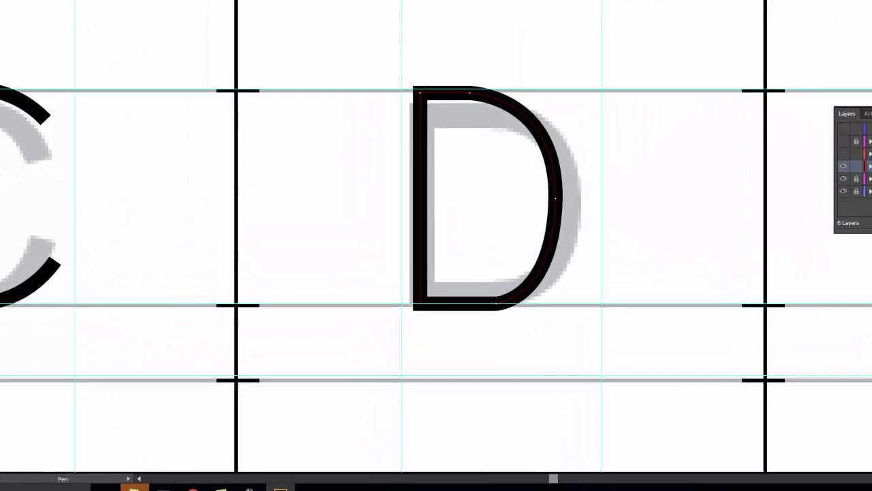
pyautogui.press('a')
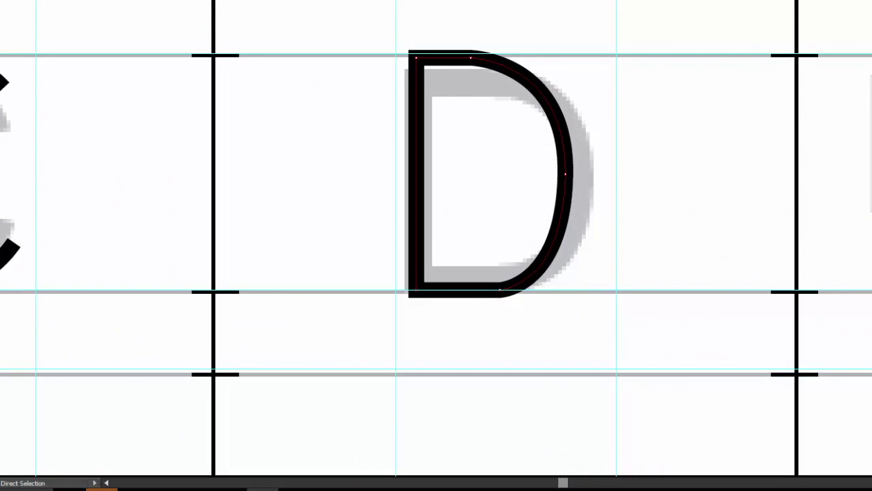
# Step: Reshape the D's bowl by moving its side anchor point outward and down, and shorten the lower handle so the curve meets the baseline
pyautogui.click(567, 176)
pyautogui.moveTo(566, 176); pyautogui.dragTo(572, 175)
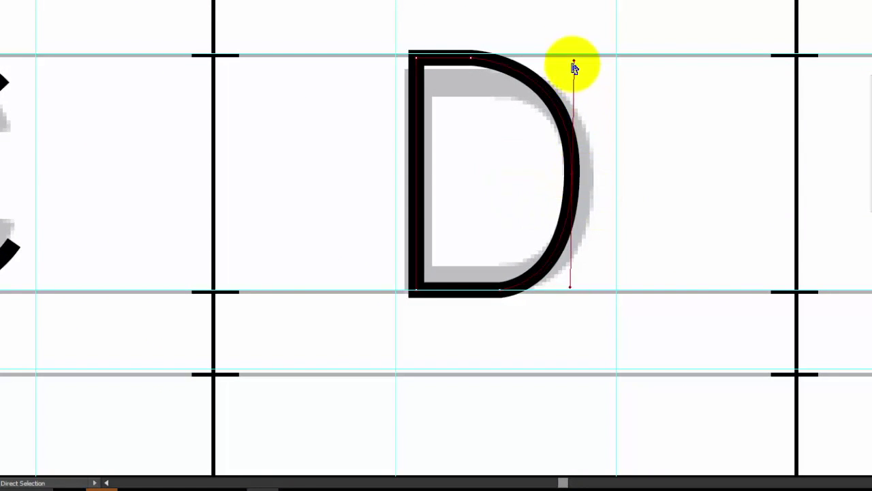
pyautogui.moveTo(574, 63); pyautogui.dragTo(572, 94)
pyautogui.moveTo(574, 180); pyautogui.dragTo(571, 234)
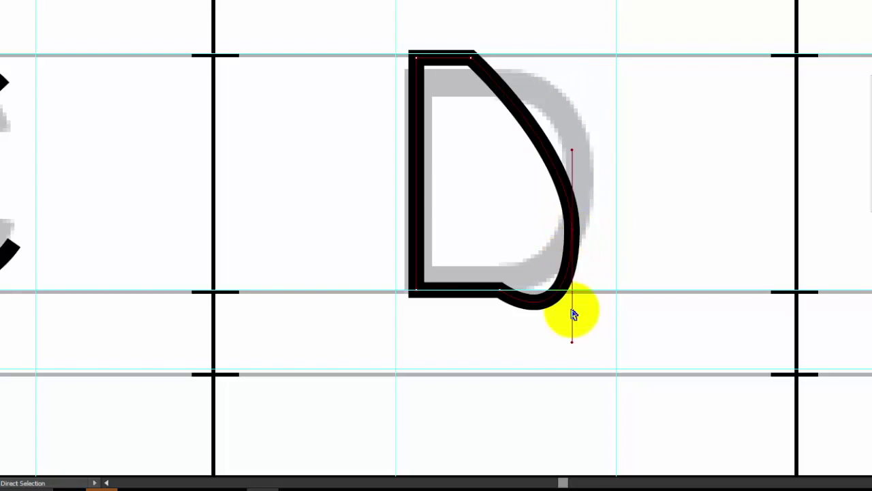
pyautogui.moveTo(574, 345); pyautogui.dragTo(574, 296)
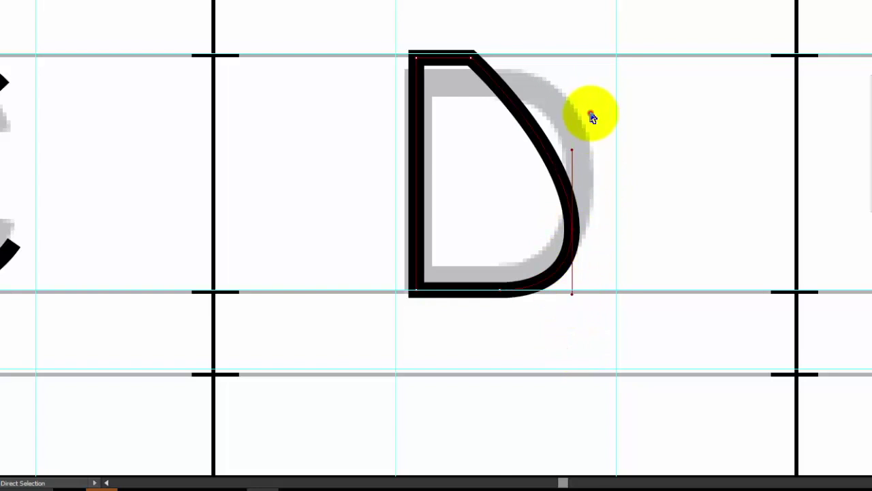
# Step: Draw the E's stem from the cap-height guide to the baseline with the Pen tool, and continue it into a bar along the baseline
pyautogui.press('space')
pyautogui.moveTo(243, 107); pyautogui.dragTo(302, 102)
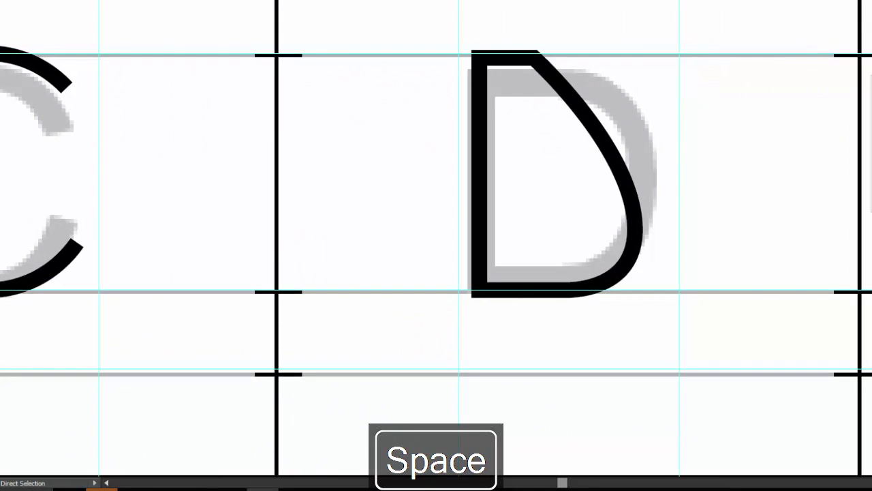
pyautogui.press('space')
pyautogui.moveTo(757, 149); pyautogui.dragTo(125, 184)
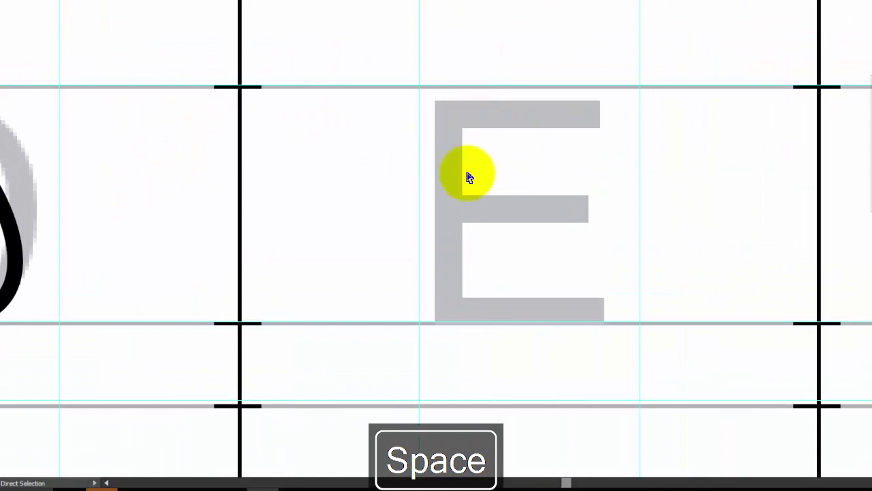
pyautogui.press('space')
pyautogui.moveTo(463, 117); pyautogui.dragTo(237, 128)
pyautogui.press('p')
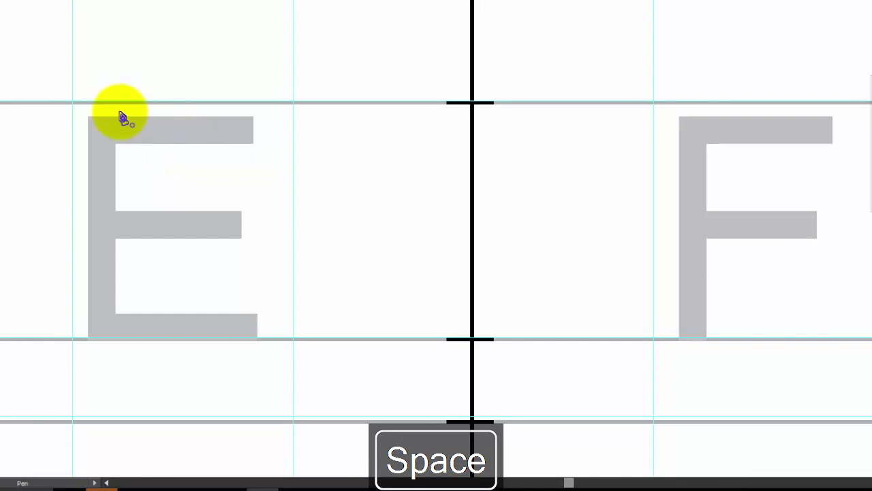
pyautogui.click(99, 102)
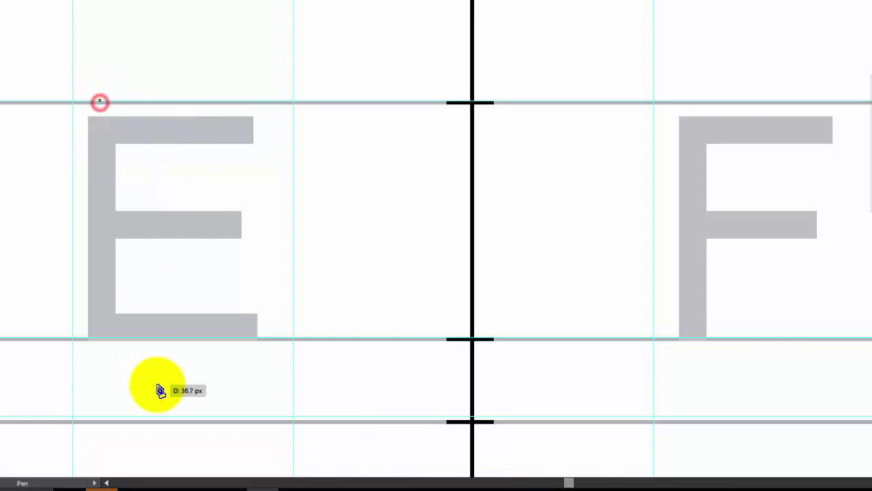
pyautogui.click(102, 338)
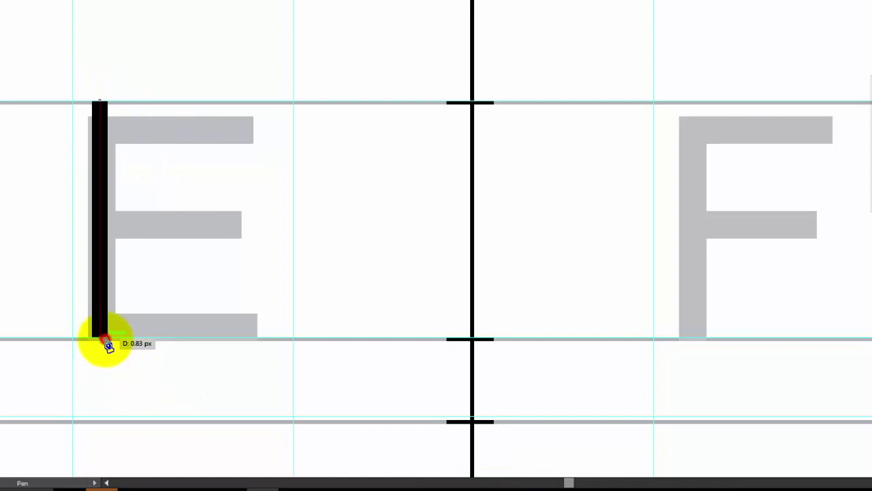
pyautogui.click(240, 338)
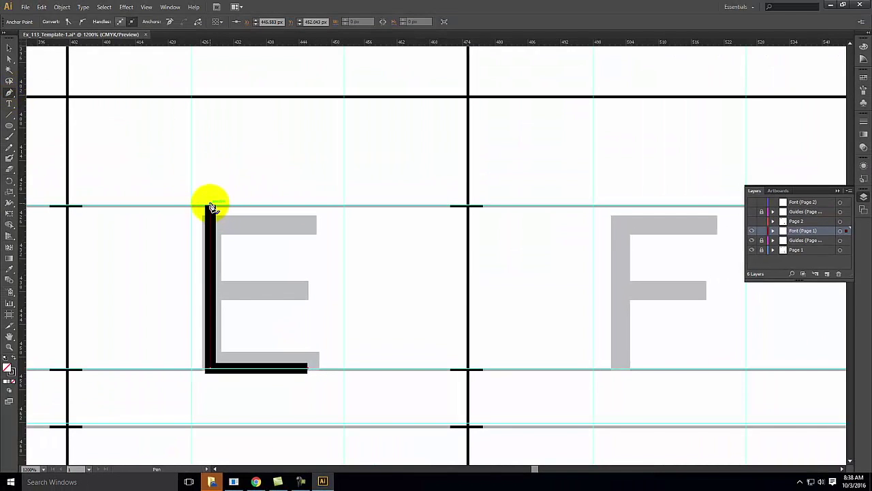
# Step: Extend the E's path from the stem's top into a short bar along the cap-height guide, undo the stray extra segment, and deselect
pyautogui.moveTo(213, 209); pyautogui.dragTo(271, 208)
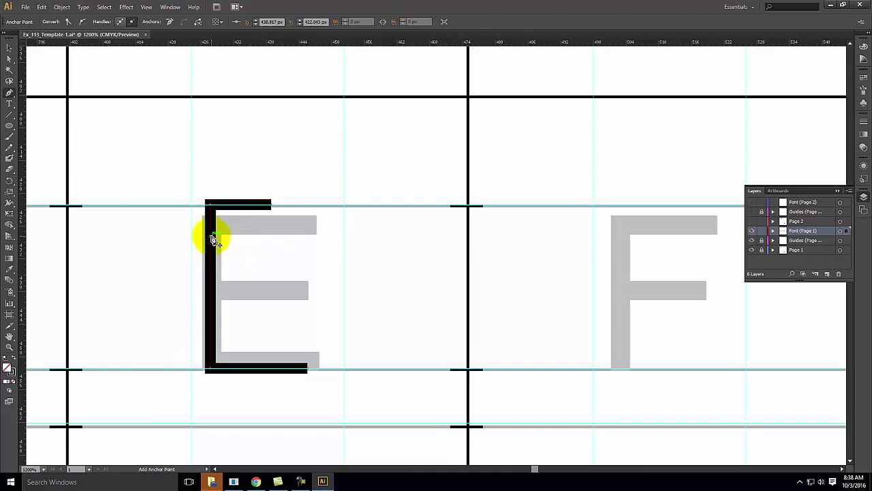
pyautogui.moveTo(219, 241)
pyautogui.mouseDown()
pyautogui.moveTo(267, 244)
pyautogui.moveTo(229, 239)
pyautogui.mouseUp()
pyautogui.hotkey('ctrl', 'z')
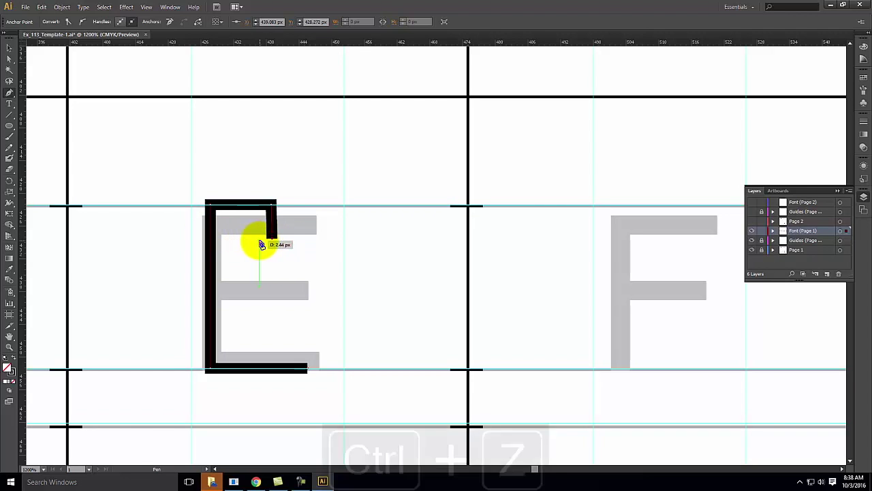
pyautogui.click(9, 52)
pyautogui.click(9, 48)
pyautogui.click(127, 73)
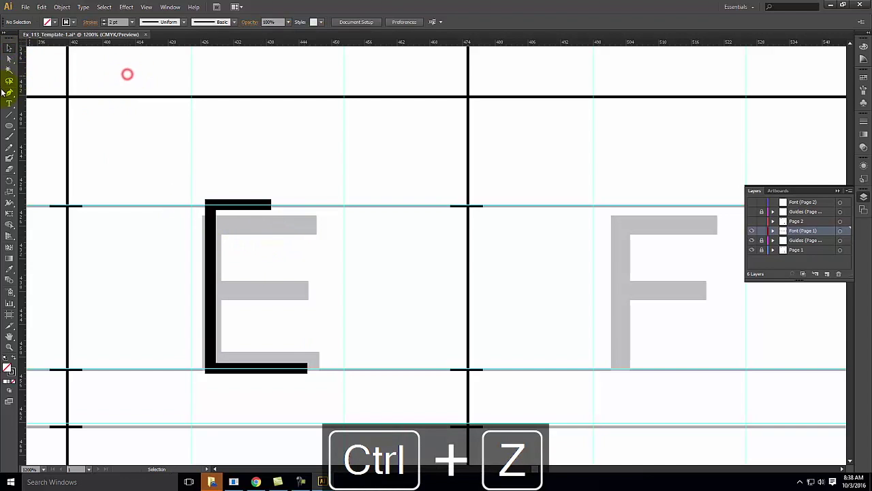
# Step: Draw the E's crossbar with the Pen tool as a separate horizontal line low on the stem, just above the baseline bar, and deselect it
pyautogui.click(8, 94)
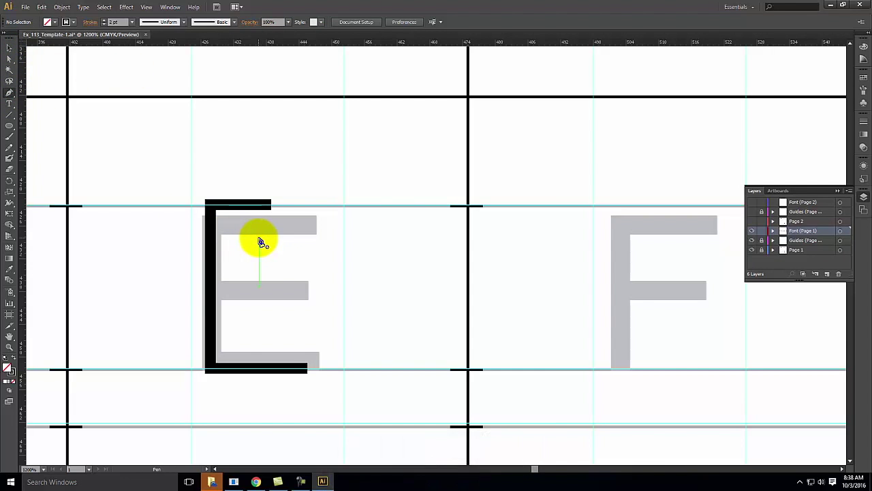
pyautogui.click(304, 337)
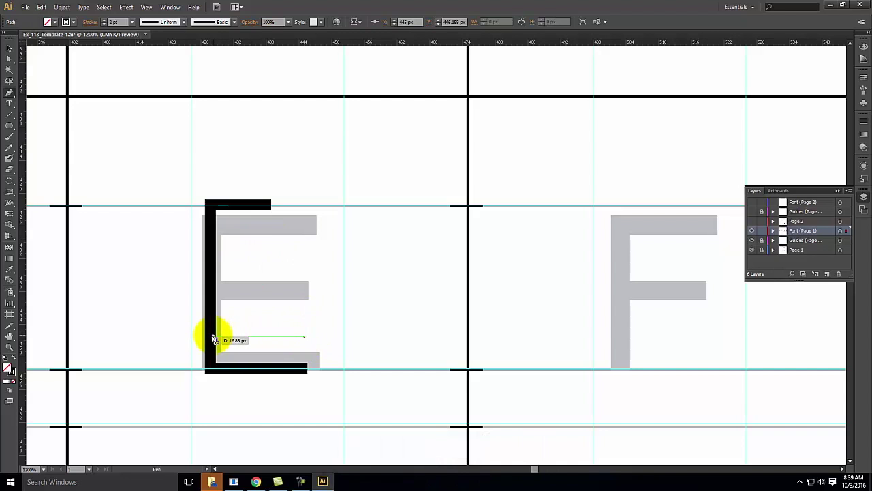
pyautogui.click(210, 336)
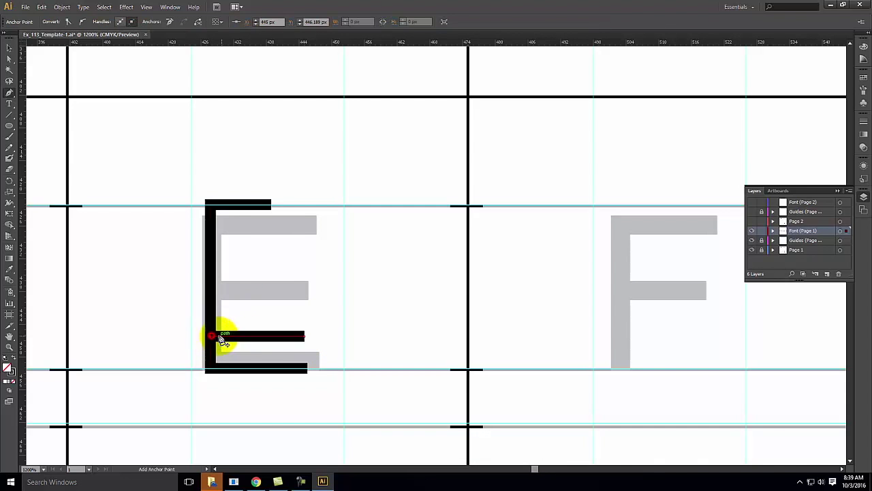
pyautogui.click(10, 47)
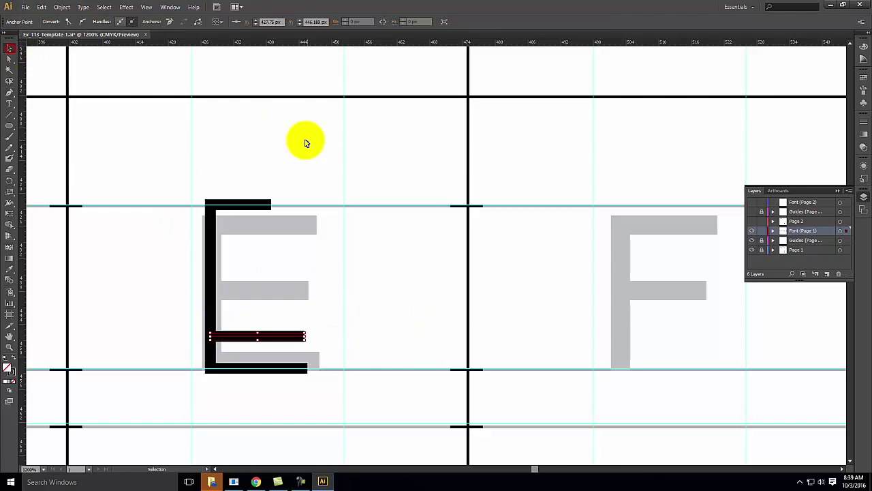
pyautogui.click(305, 139)
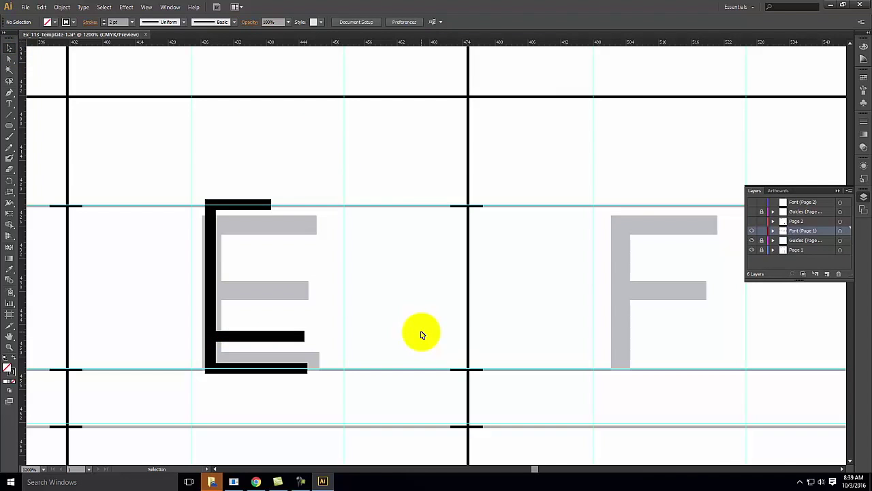
# Step: Select both paths of the E, copy them and paste a duplicate
pyautogui.moveTo(142, 159)
pyautogui.mouseDown()
pyautogui.moveTo(209, 200)
pyautogui.moveTo(361, 396)
pyautogui.moveTo(334, 398)
pyautogui.mouseUp()
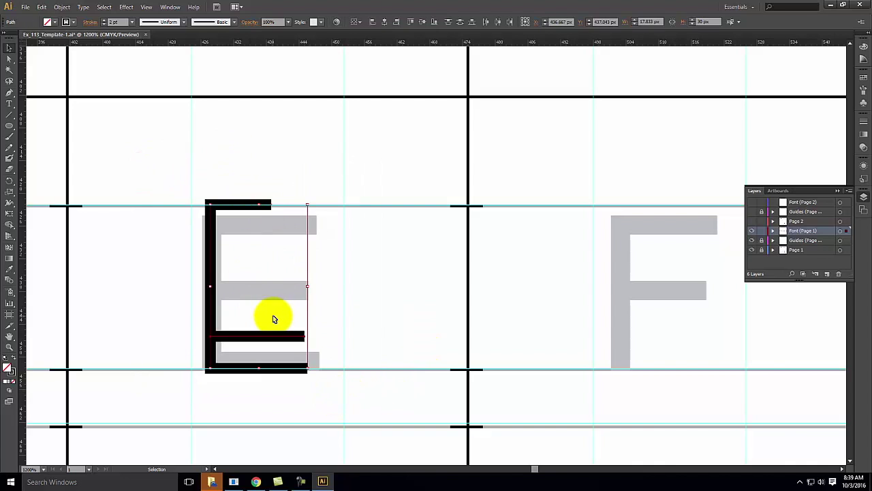
pyautogui.click(41, 7)
pyautogui.click(57, 49)
pyautogui.click(42, 7)
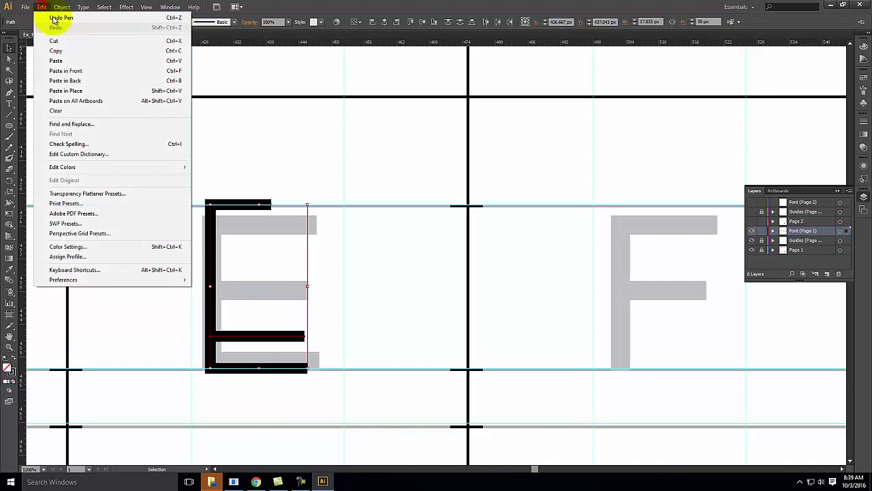
pyautogui.click(61, 65)
pyautogui.moveTo(392, 224); pyautogui.dragTo(622, 253)
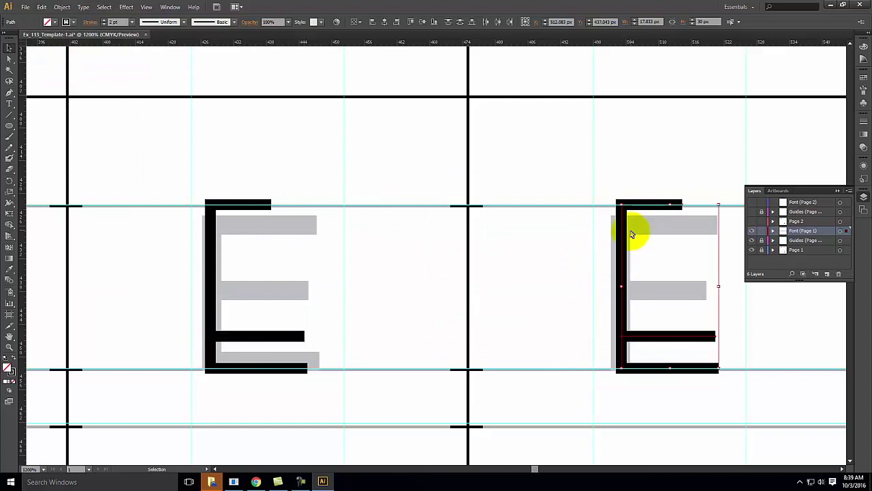
pyautogui.click(690, 301)
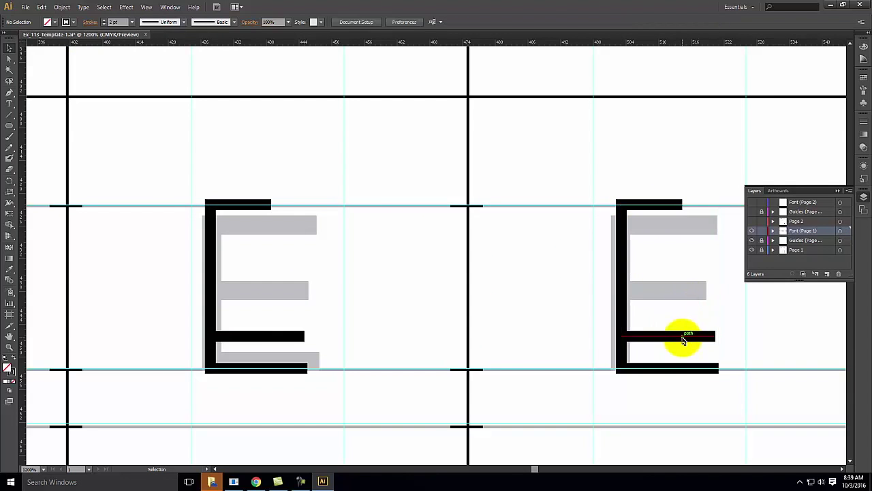
pyautogui.doubleClick(682, 336)
pyautogui.hotkey('ctrl', 'z')
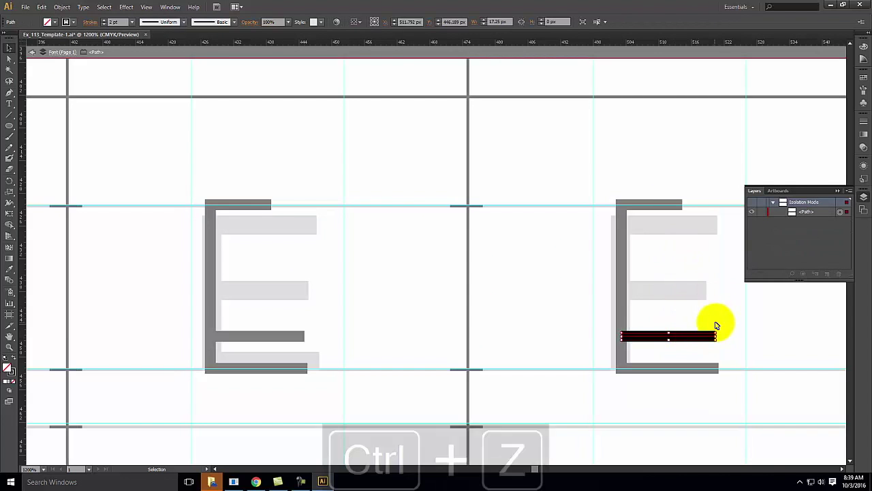
pyautogui.hotkey('ctrl', 'z')
pyautogui.hotkey('ctrl', 'z')
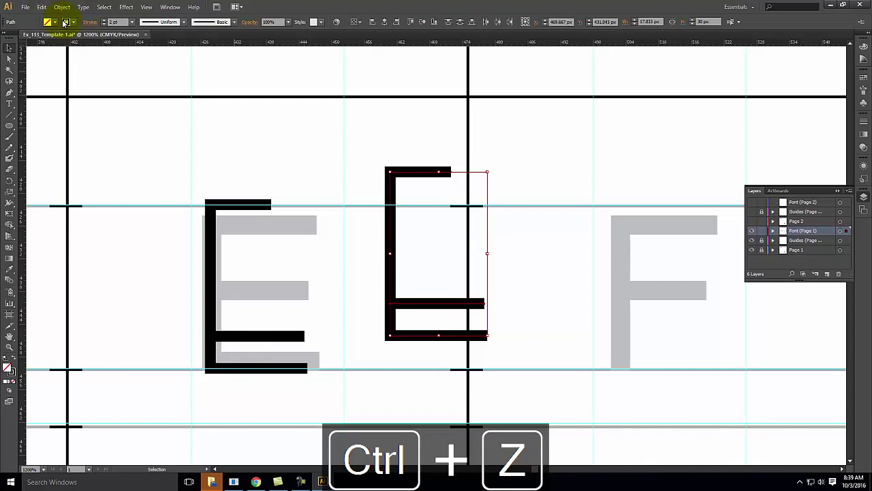
# Step: Place the pasted letter over the F template between the guides, and raise its crossbar to just below the top bar
pyautogui.moveTo(391, 217); pyautogui.dragTo(623, 250)
pyautogui.click(688, 252)
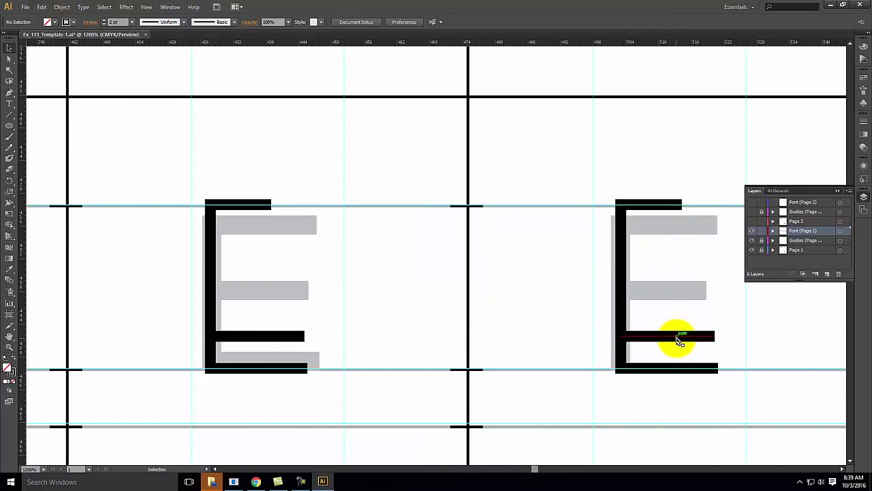
pyautogui.click(679, 340)
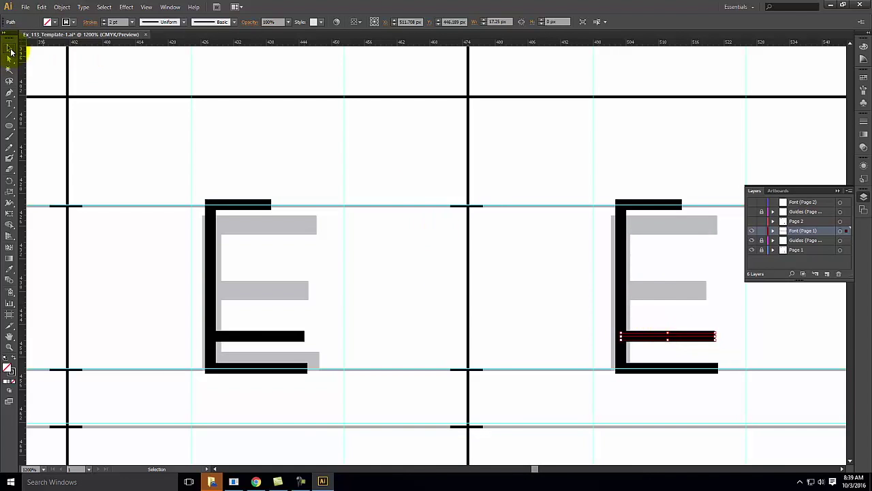
pyautogui.moveTo(654, 338); pyautogui.dragTo(654, 242)
pyautogui.click(681, 344)
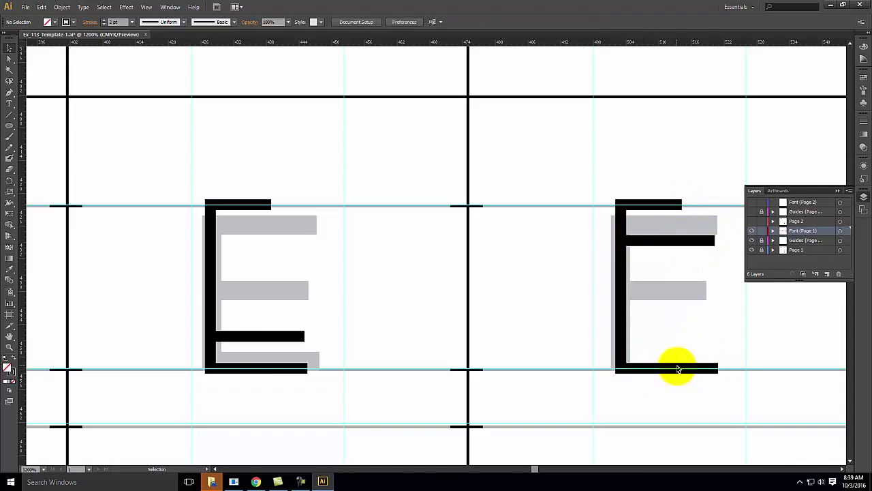
# Step: Delete the end anchor point of the duplicate's baseline bar to turn the letter into an F
pyautogui.click(704, 366)
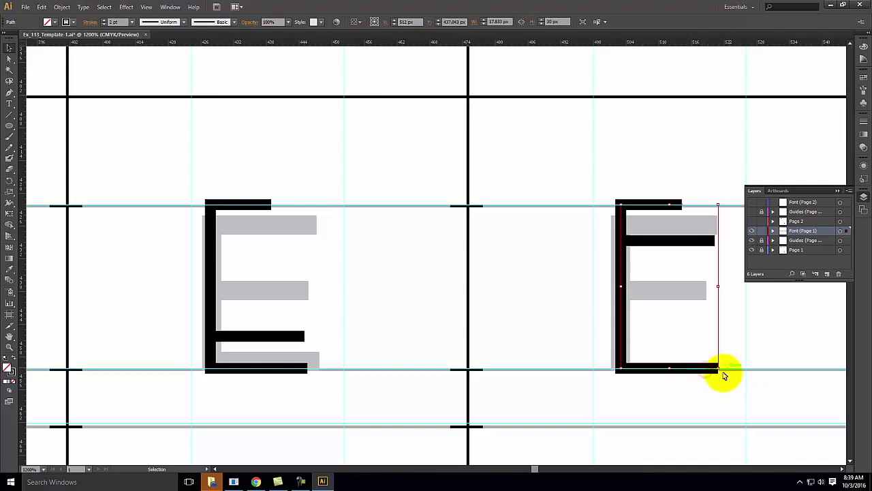
pyautogui.click(10, 57)
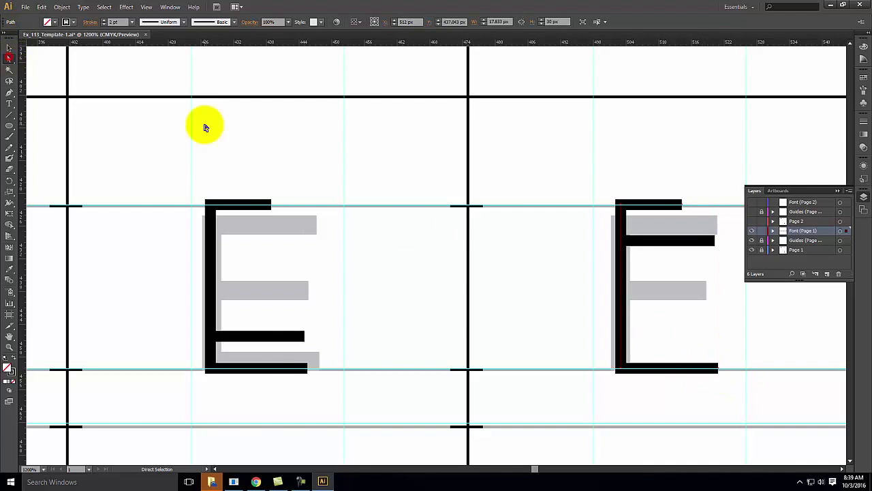
pyautogui.click(727, 341)
pyautogui.moveTo(718, 370); pyautogui.dragTo(718, 370)
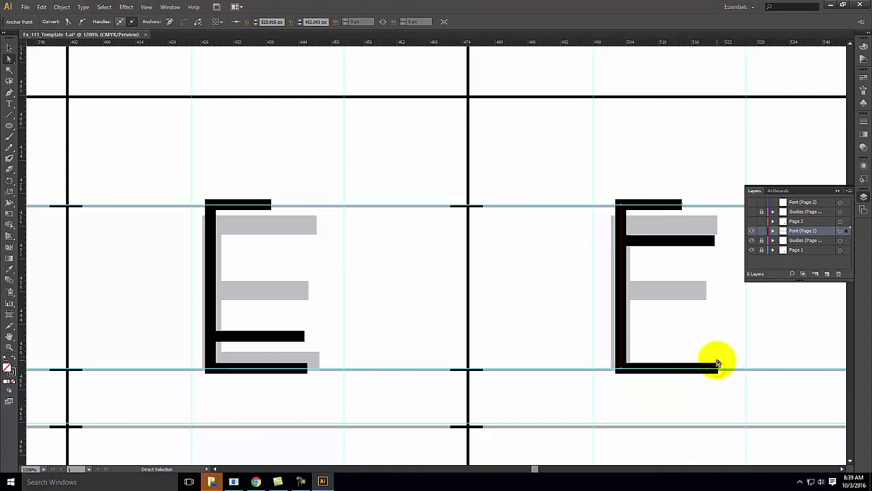
pyautogui.press('Delete')
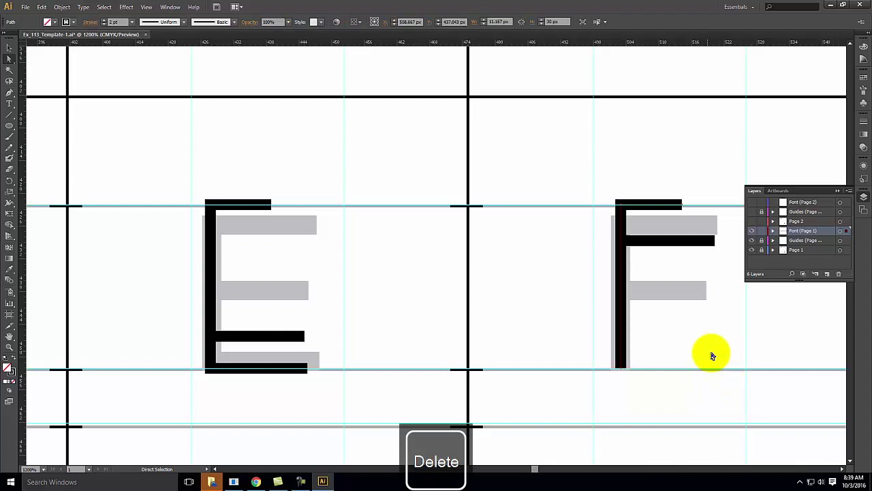
# Step: Select the finished C path on its template and copy it
pyautogui.press('space')
pyautogui.moveTo(666, 242); pyautogui.dragTo(558, 267)
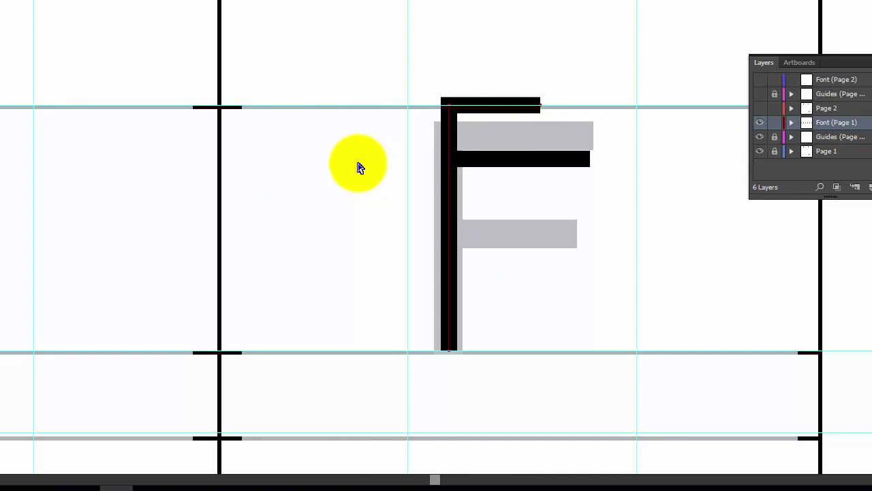
pyautogui.press('space')
pyautogui.moveTo(47, 114); pyautogui.dragTo(716, 94)
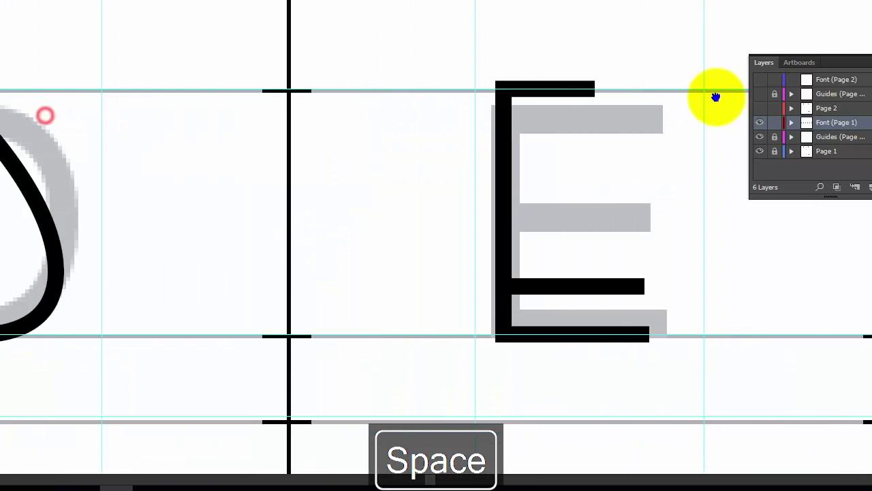
pyautogui.moveTo(0, 94); pyautogui.dragTo(452, 93)
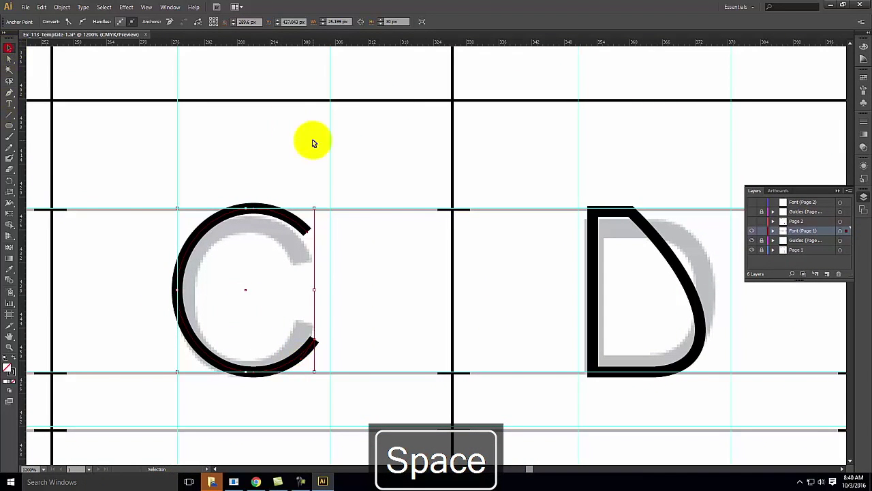
pyautogui.click(313, 143)
pyautogui.click(204, 227)
pyautogui.hotkey('ctrl', 'c')
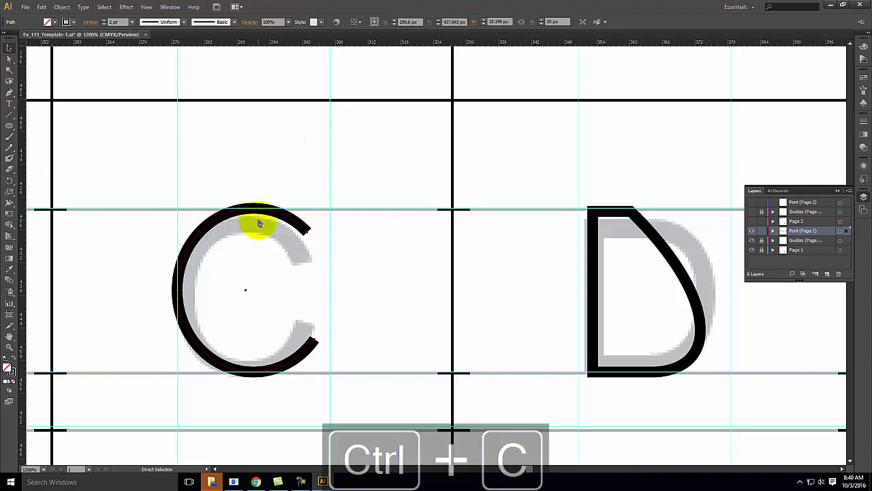
# Step: Paste the copied C and place it over the G template, aligned to the cap-height, baseline and side guides
pyautogui.moveTo(517, 306); pyautogui.dragTo(537, 323)
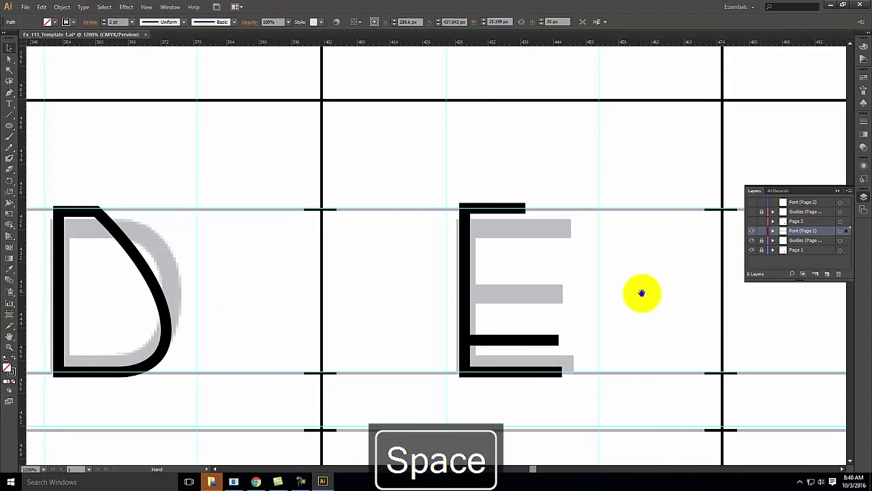
pyautogui.moveTo(641, 293); pyautogui.dragTo(551, 172)
pyautogui.moveTo(173, 157); pyautogui.dragTo(251, 126)
pyautogui.moveTo(148, 288); pyautogui.dragTo(327, 147)
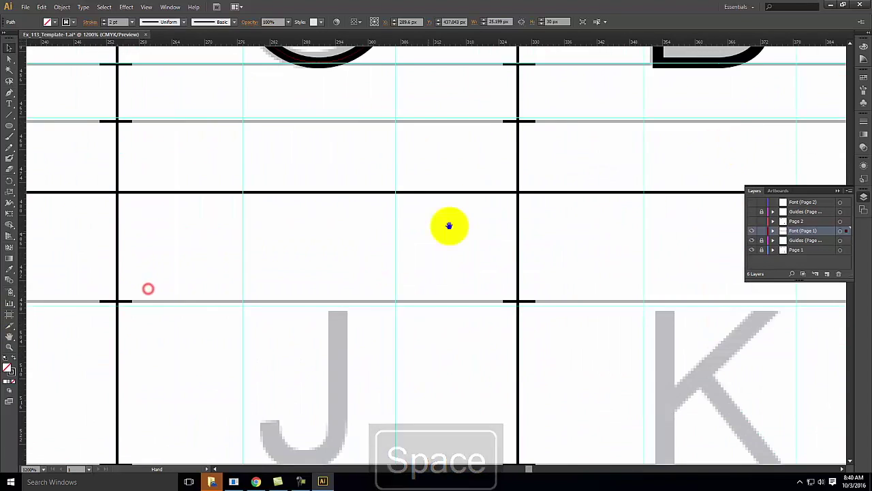
pyautogui.moveTo(195, 273); pyautogui.dragTo(812, 166)
pyautogui.moveTo(216, 225); pyautogui.dragTo(794, 250)
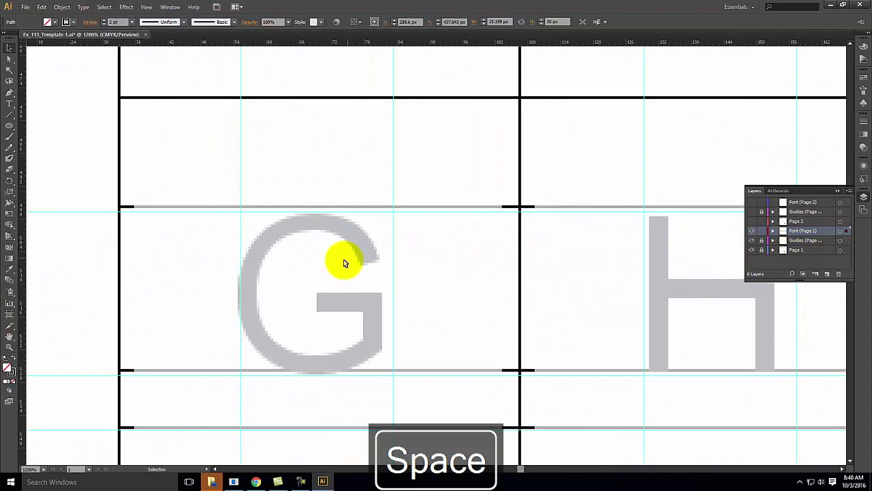
pyautogui.hotkey('ctrl', 'v')
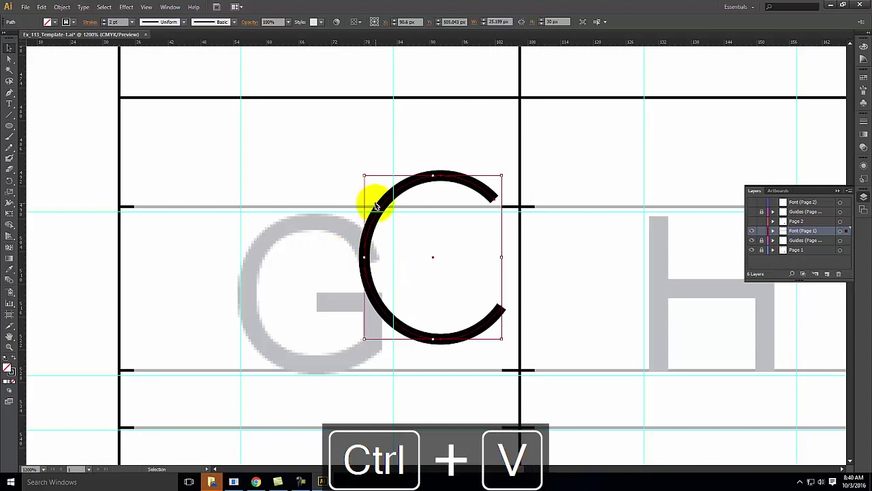
pyautogui.moveTo(386, 206); pyautogui.dragTo(262, 241)
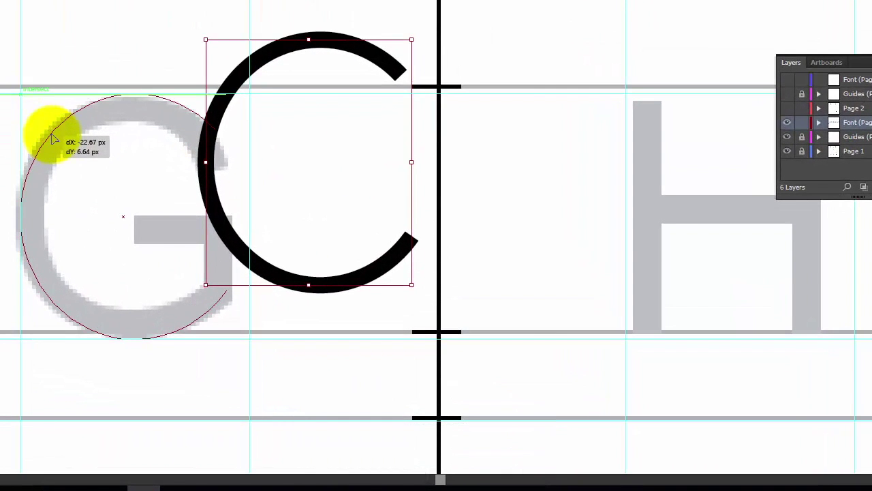
pyautogui.moveTo(54, 138); pyautogui.dragTo(55, 138)
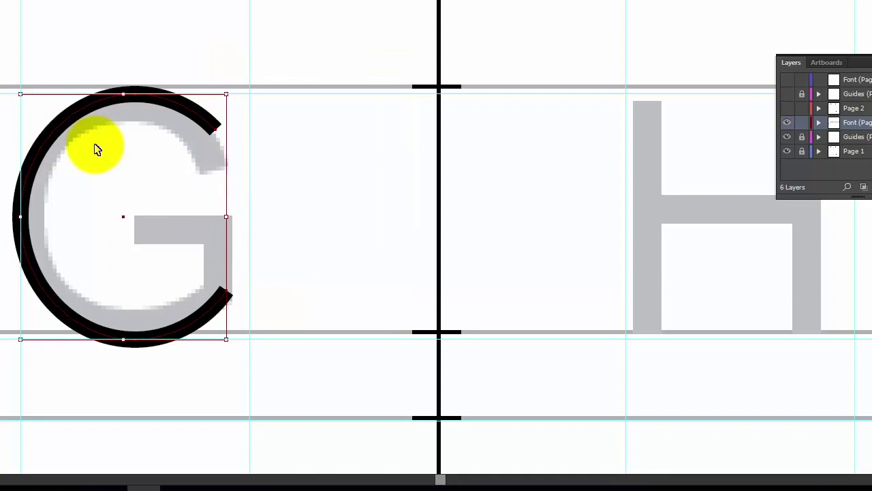
# Step: Extend the pasted curve's lower end with the Pen tool into a short vertical and an inward horizontal bar, forming the G, and deselect it
pyautogui.press('a')
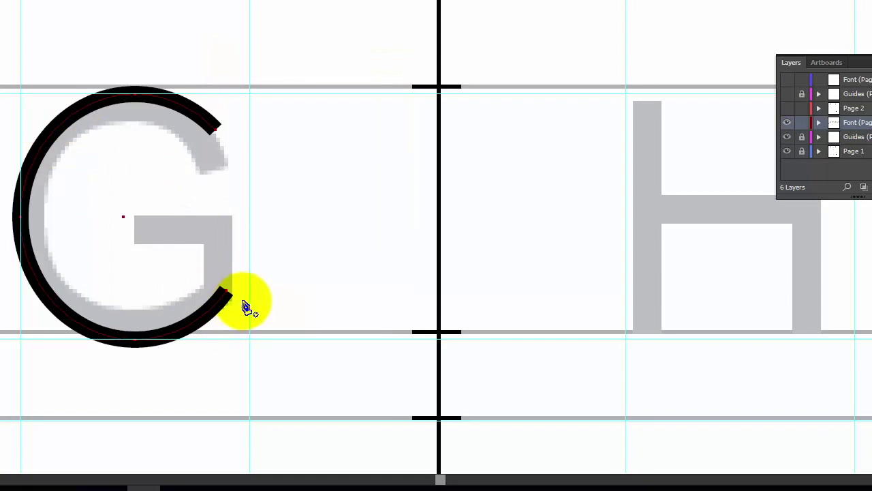
pyautogui.moveTo(229, 298); pyautogui.dragTo(109, 244)
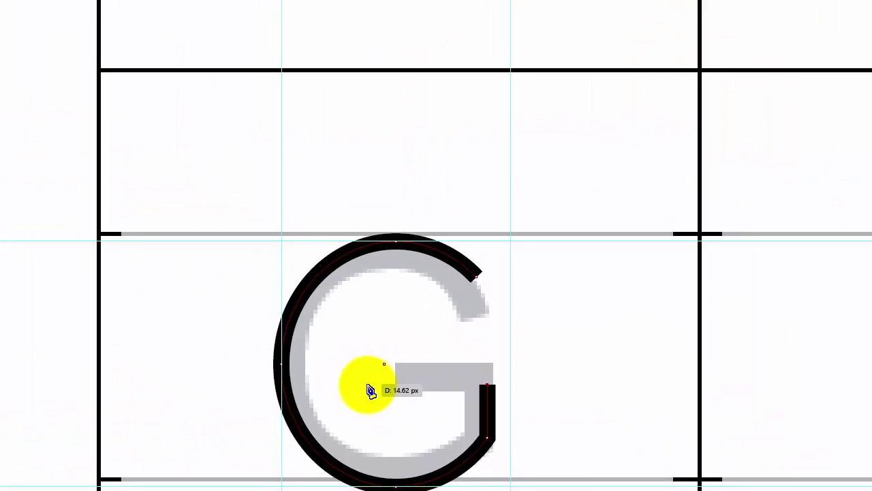
pyautogui.click(106, 238)
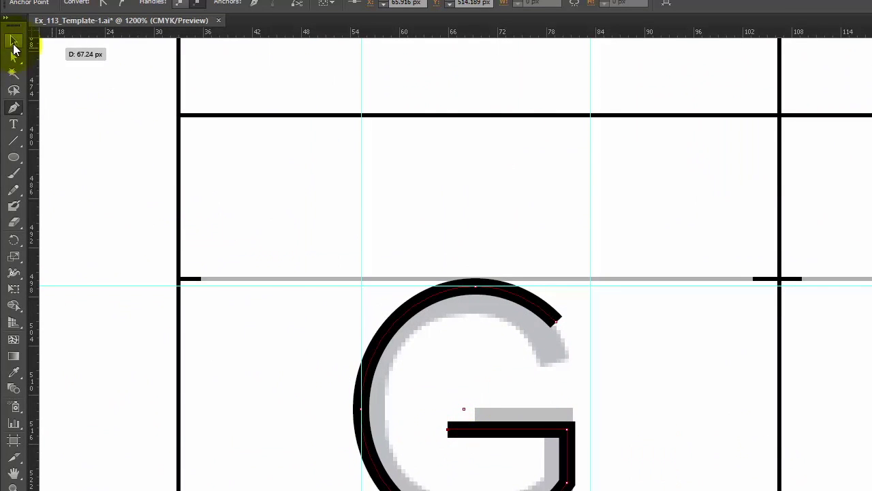
pyautogui.click(13, 43)
pyautogui.click(578, 220)
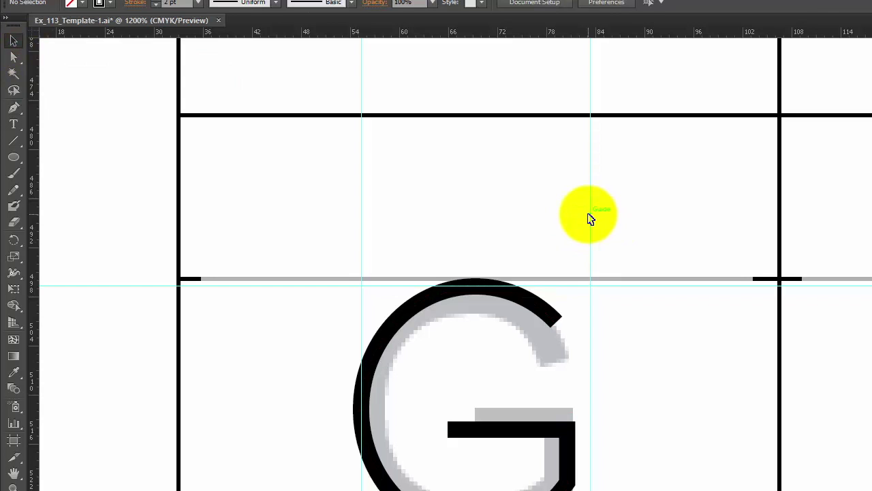
# Step: Start the S with the Pen tool over its template, curving from the upper terminal over the cap-height guide and down the upper bowl
pyautogui.press('space')
pyautogui.moveTo(697, 286); pyautogui.dragTo(132, 159)
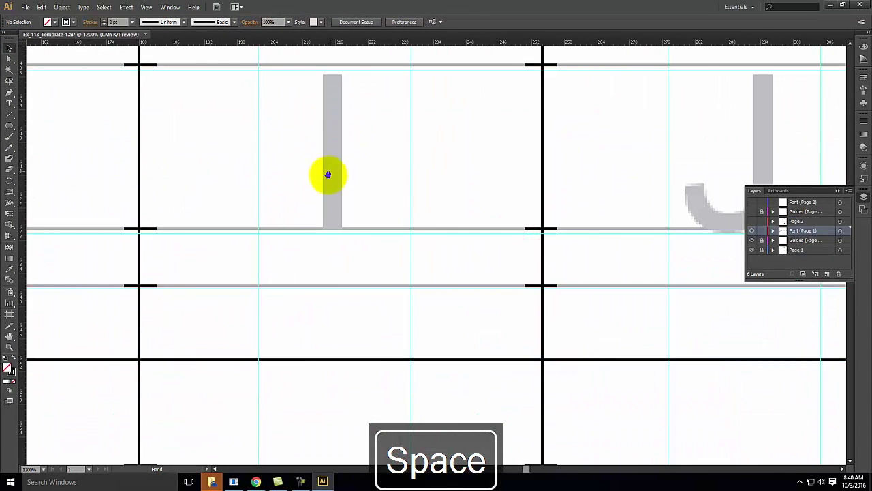
pyautogui.moveTo(472, 185); pyautogui.dragTo(152, 224)
pyautogui.moveTo(674, 285); pyautogui.dragTo(427, 154)
pyautogui.moveTo(403, 388); pyautogui.dragTo(576, 228)
pyautogui.moveTo(497, 368); pyautogui.dragTo(599, 312)
pyautogui.moveTo(732, 316); pyautogui.dragTo(211, 334)
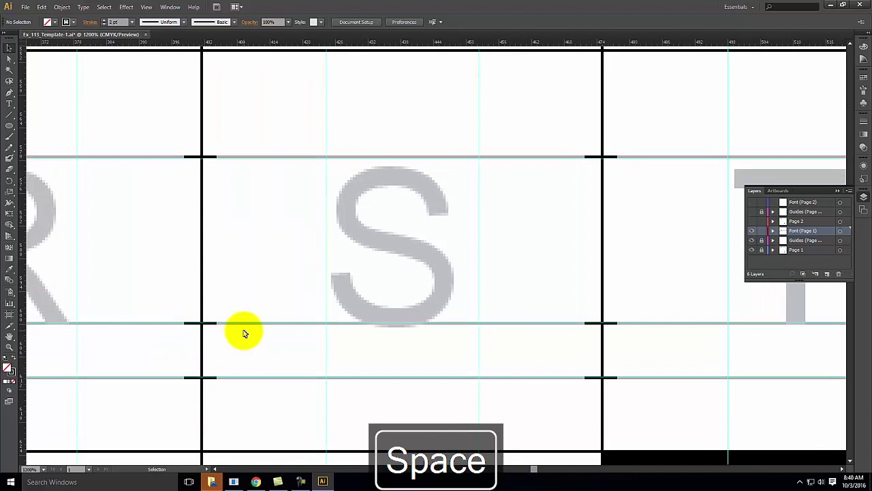
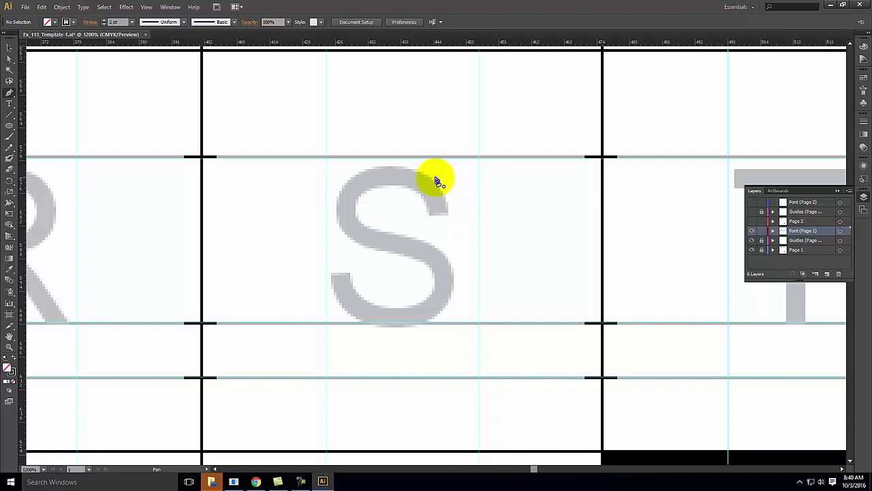
pyautogui.moveTo(434, 178); pyautogui.dragTo(363, 165)
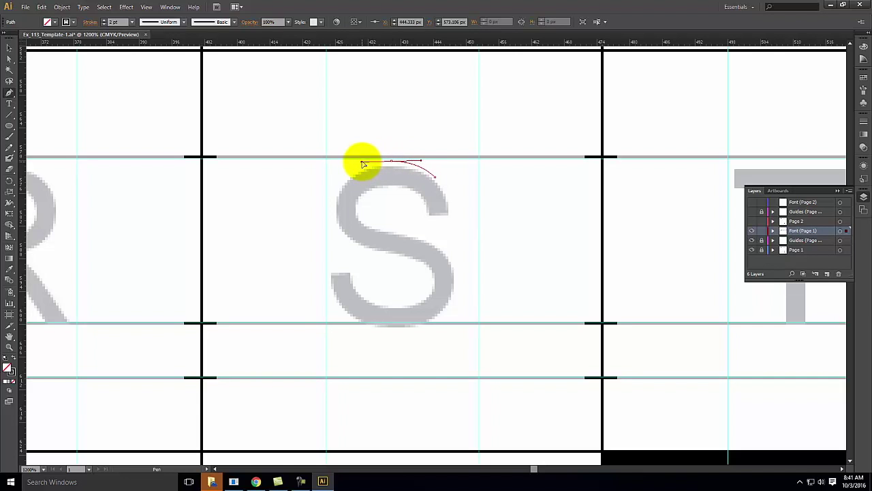
pyautogui.moveTo(363, 164); pyautogui.dragTo(362, 163)
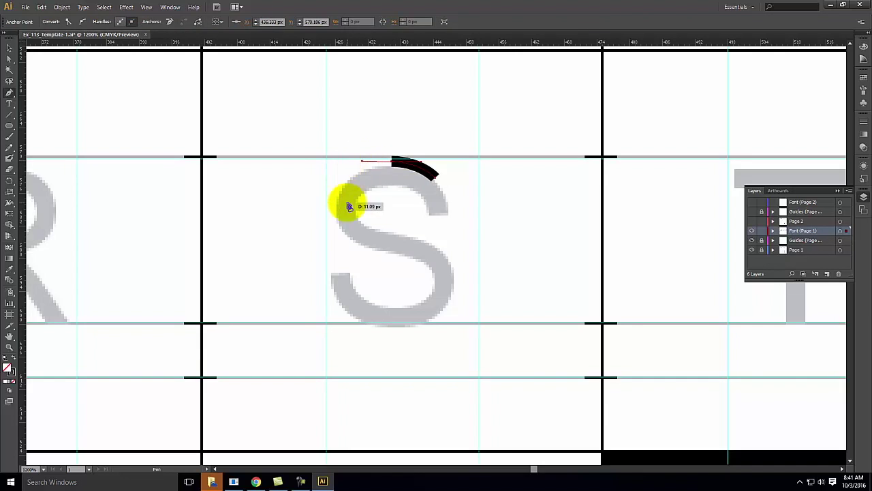
pyautogui.moveTo(345, 206); pyautogui.dragTo(347, 229)
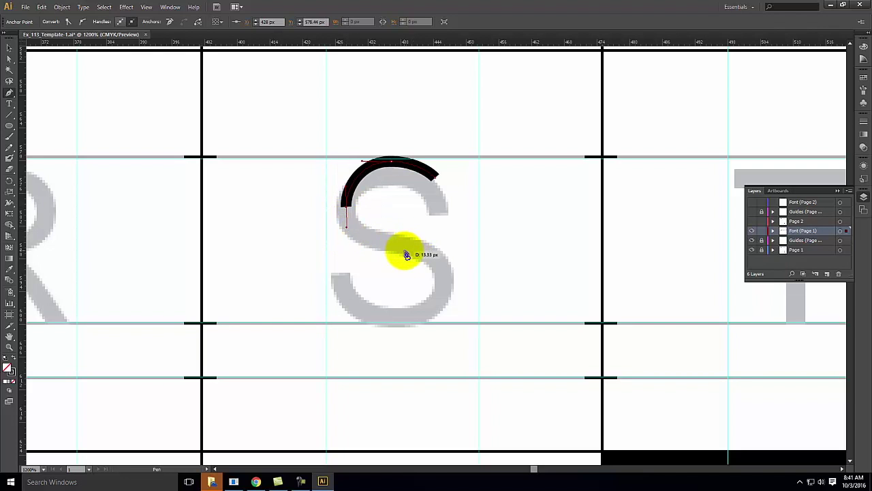
# Step: Continue the S through its diagonal spine and around the lower bowl along the baseline, ending at the lower terminal
pyautogui.moveTo(399, 246); pyautogui.dragTo(426, 255)
pyautogui.moveTo(452, 284); pyautogui.dragTo(453, 300)
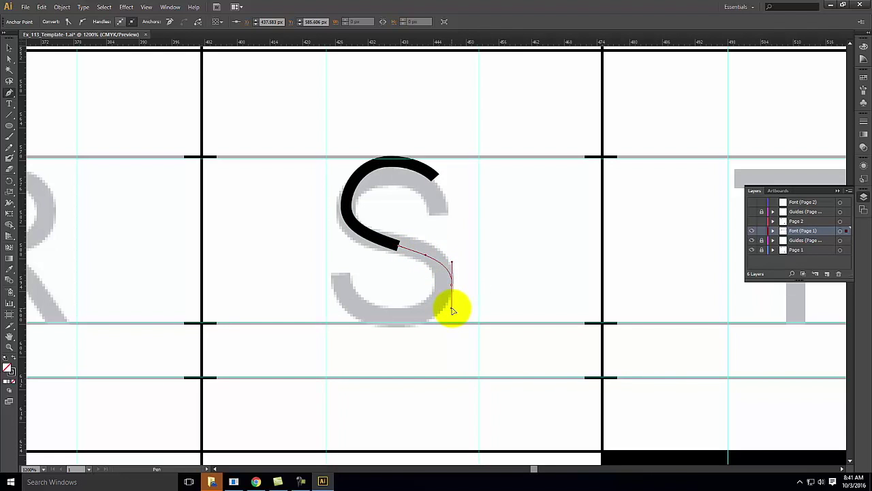
pyautogui.moveTo(453, 310); pyautogui.dragTo(451, 308)
pyautogui.moveTo(400, 323); pyautogui.dragTo(373, 326)
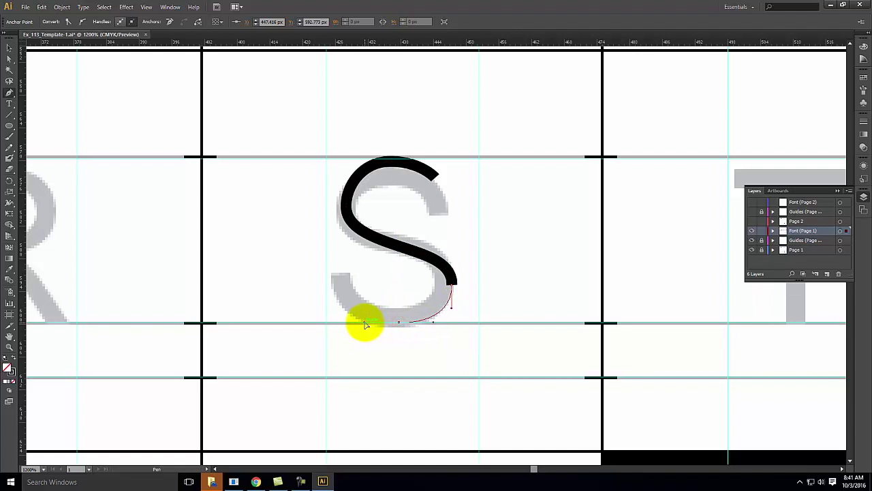
pyautogui.moveTo(365, 325); pyautogui.dragTo(364, 325)
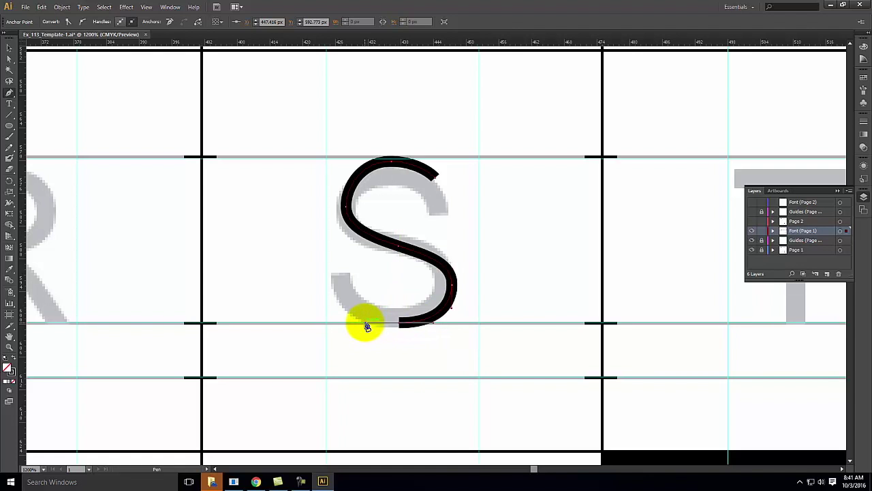
pyautogui.click(341, 295)
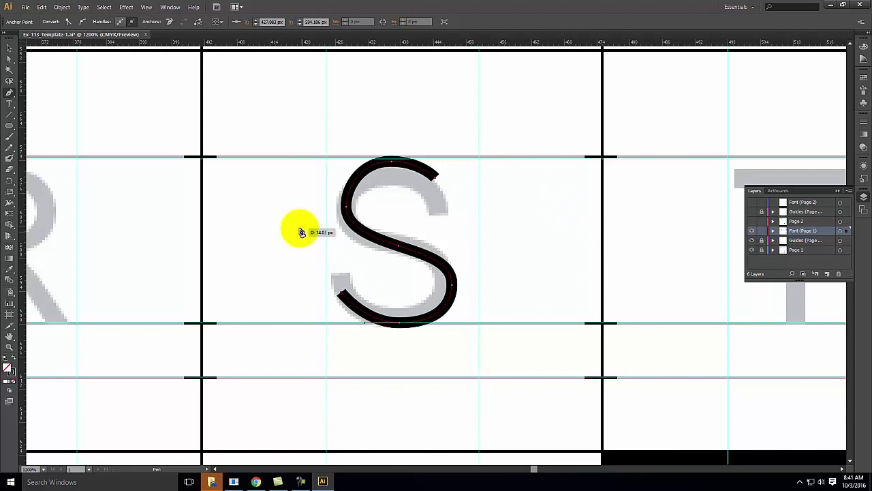
# Step: Raise the anchor on the S's upper bowl slightly, move the spine anchor up, lengthen the lower bowl's upward handle, and deselect the path
pyautogui.click(10, 60)
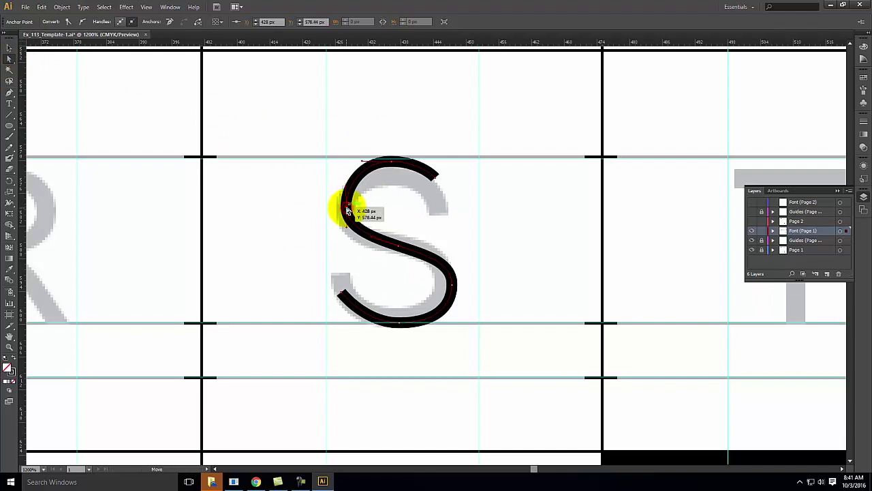
pyautogui.moveTo(348, 205); pyautogui.dragTo(349, 204)
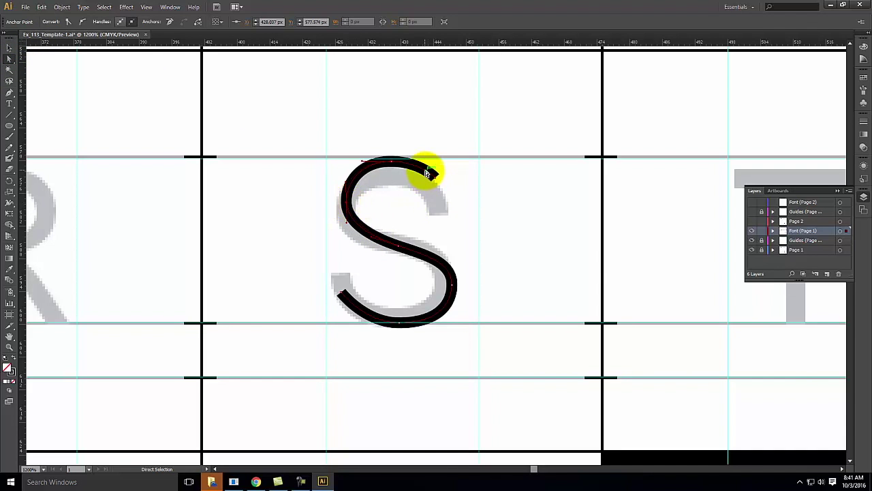
pyautogui.moveTo(403, 248); pyautogui.dragTo(406, 243)
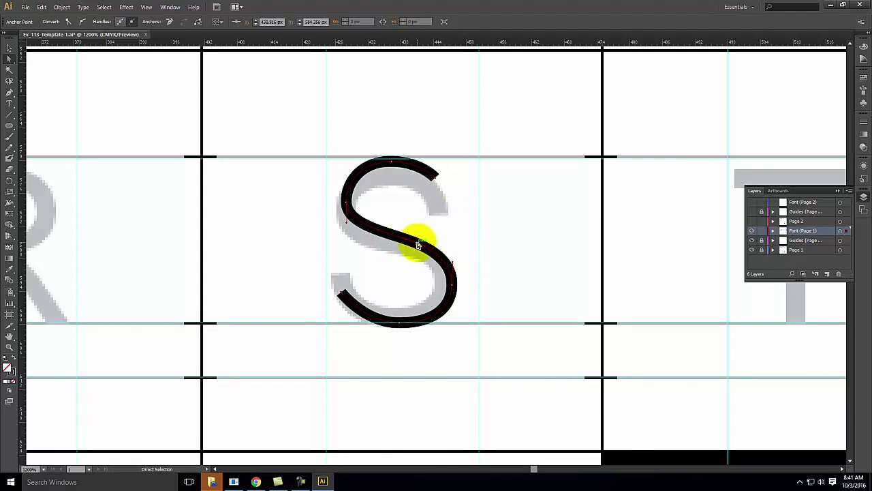
pyautogui.moveTo(407, 242); pyautogui.dragTo(410, 239)
pyautogui.moveTo(454, 266); pyautogui.dragTo(453, 255)
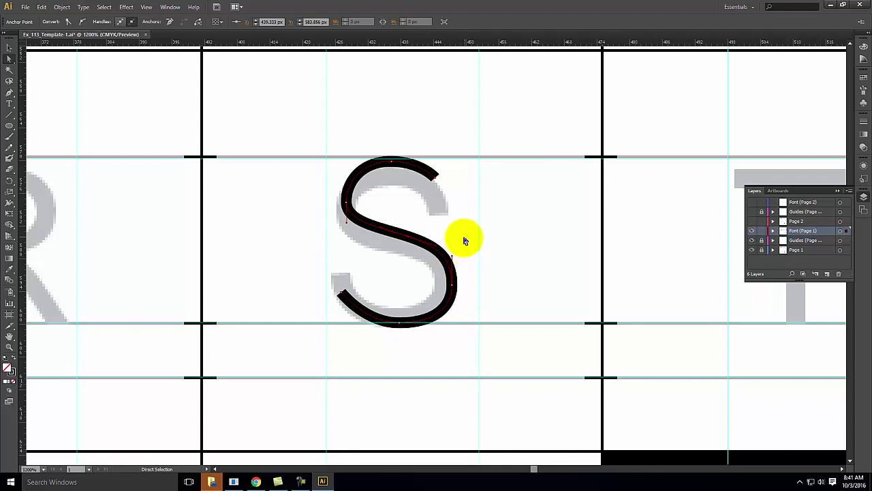
pyautogui.click(520, 228)
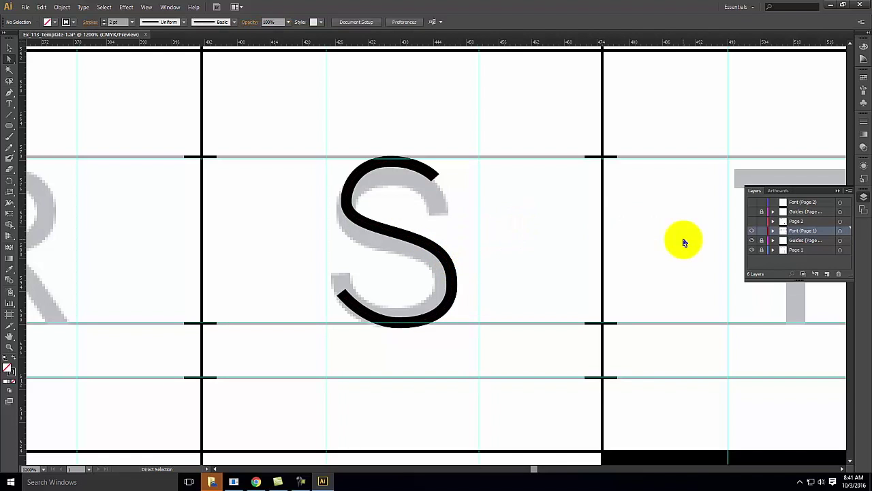
# Step: Lengthen the downward handle of the S's upper-bowl anchor to round the turn into the spine, and deselect the path
pyautogui.click(347, 206)
pyautogui.moveTo(346, 206); pyautogui.dragTo(347, 207)
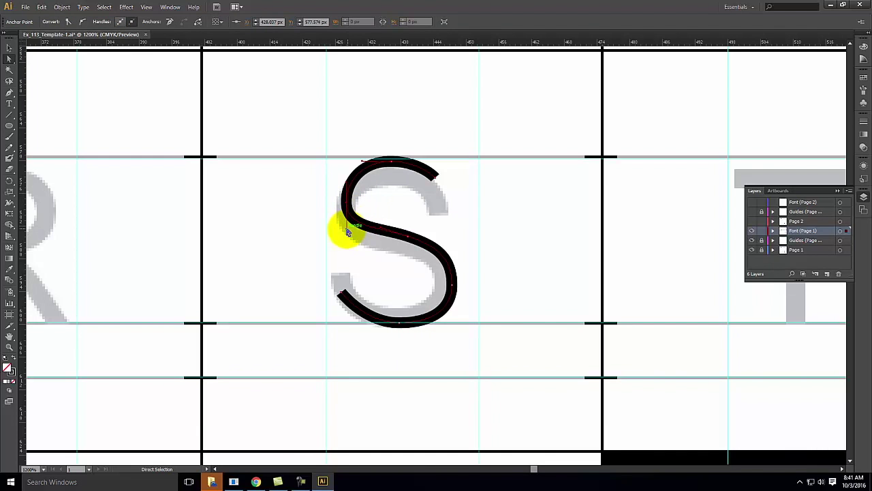
pyautogui.click(462, 210)
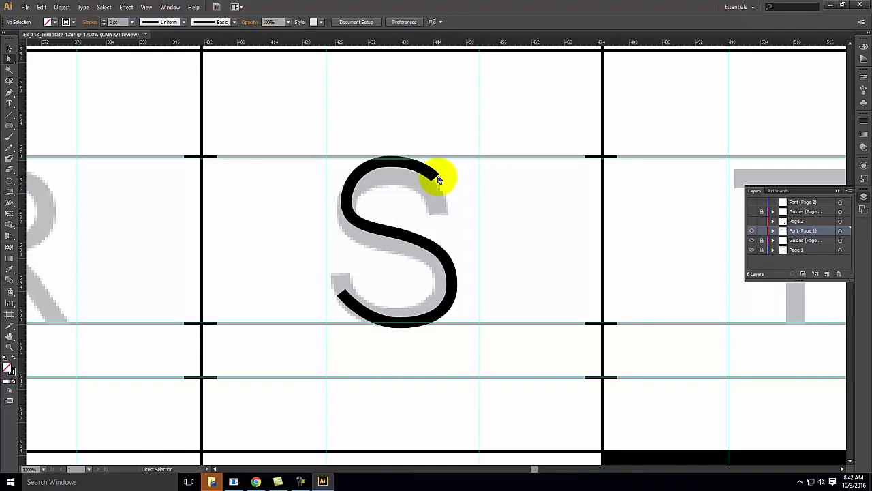
# Step: With the whole S path selected, open the Artistic_ChalkCharcoalPencil brush library and enlarge its panel clear of the letter
pyautogui.click(402, 236)
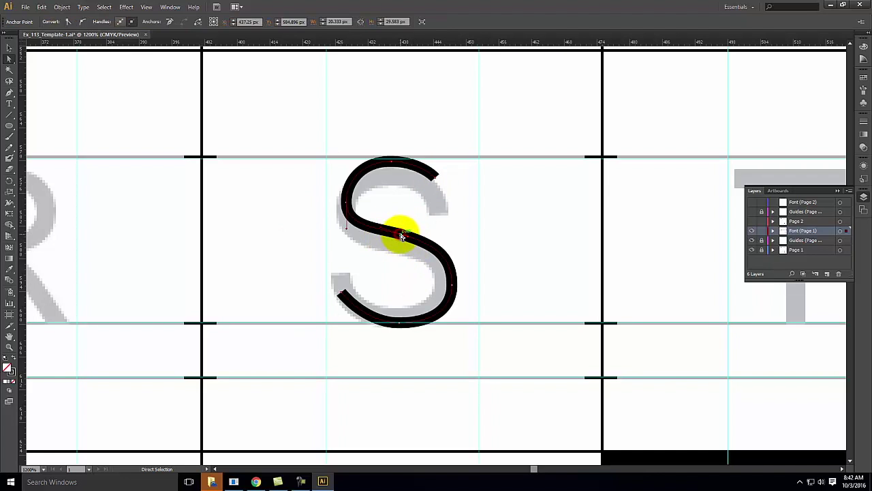
pyautogui.click(10, 49)
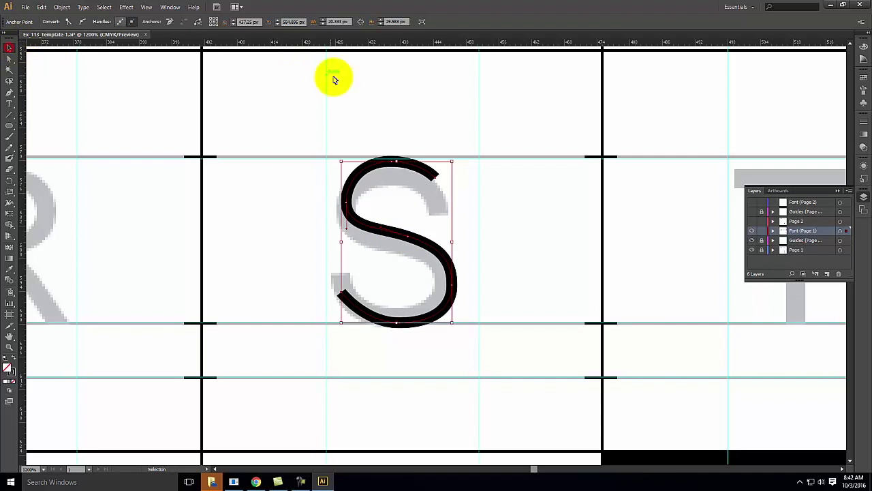
pyautogui.click(336, 81)
pyautogui.click(394, 234)
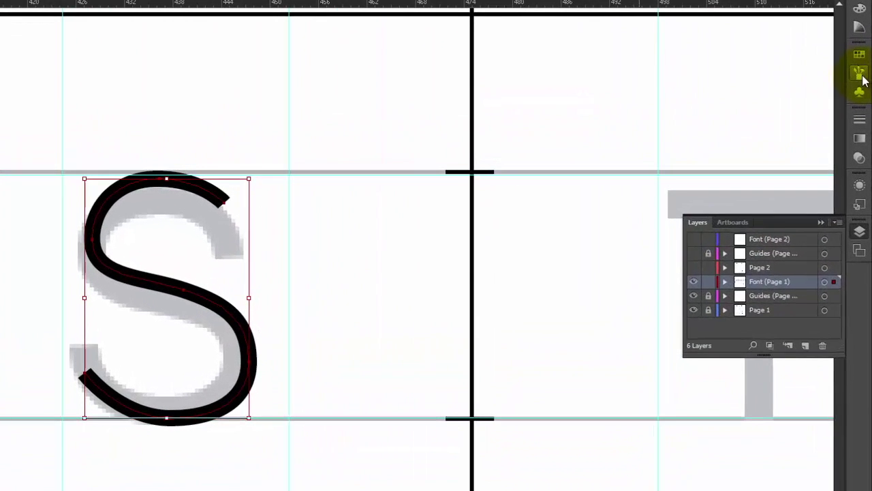
pyautogui.click(864, 89)
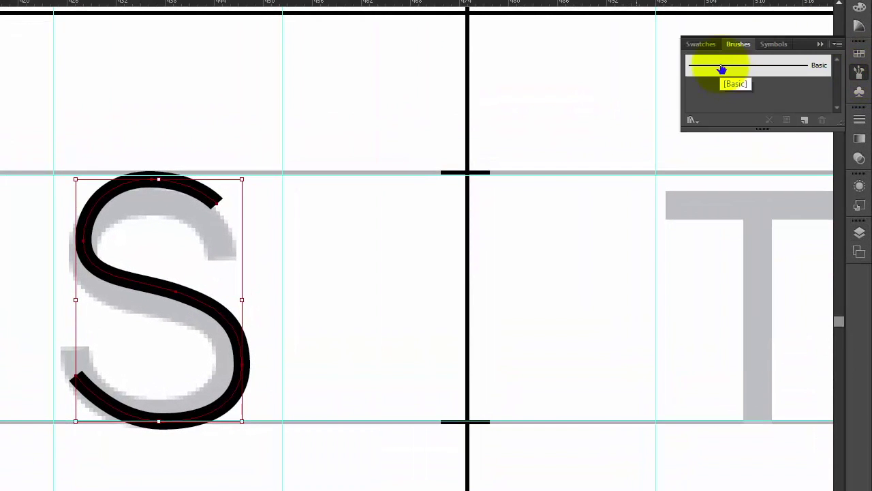
pyautogui.click(837, 45)
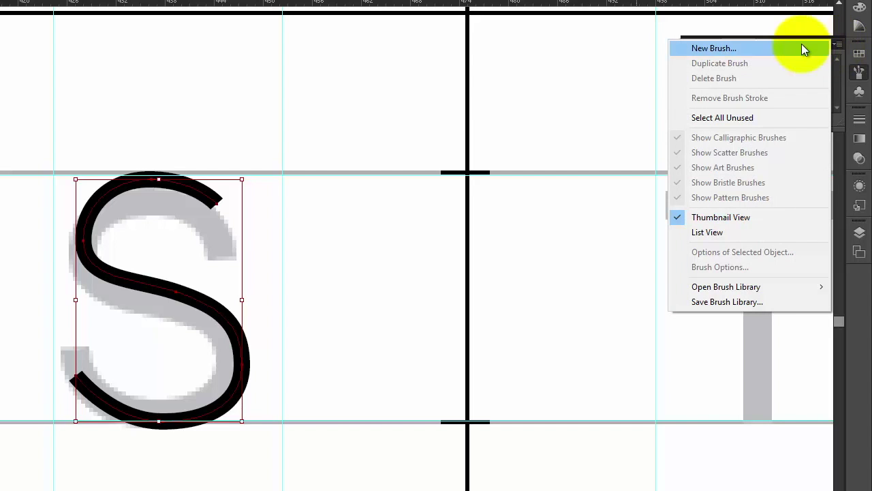
pyautogui.moveTo(762, 289)
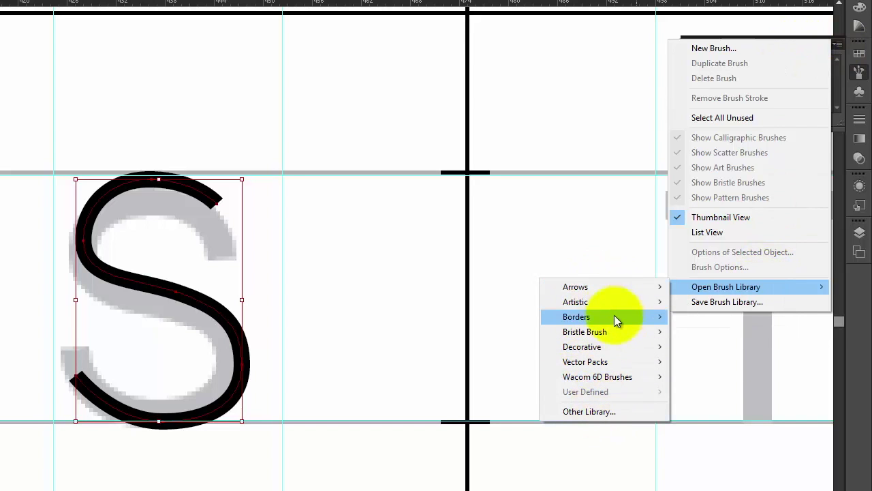
pyautogui.moveTo(614, 295)
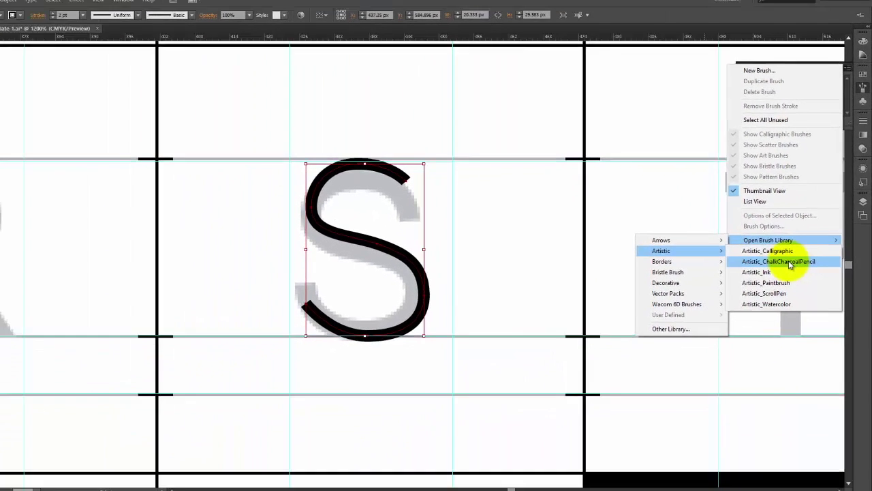
pyautogui.click(789, 263)
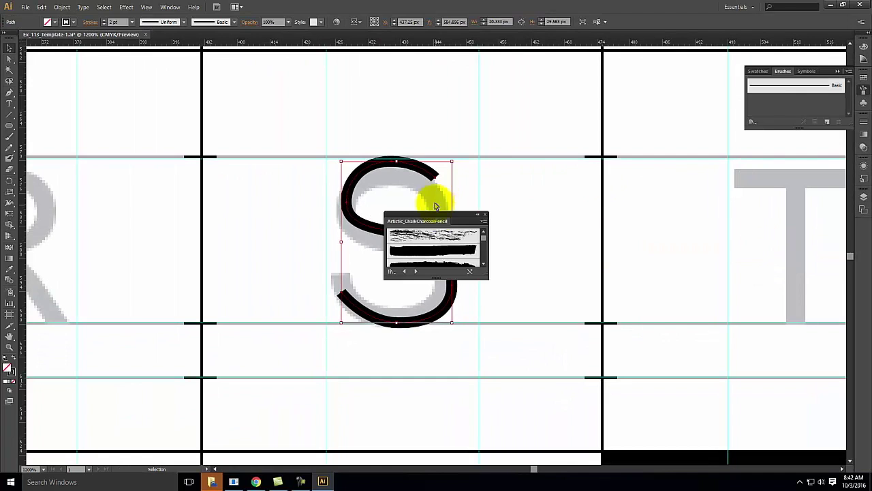
pyautogui.moveTo(456, 276)
pyautogui.mouseDown()
pyautogui.moveTo(448, 389)
pyautogui.moveTo(455, 406)
pyautogui.mouseUp()
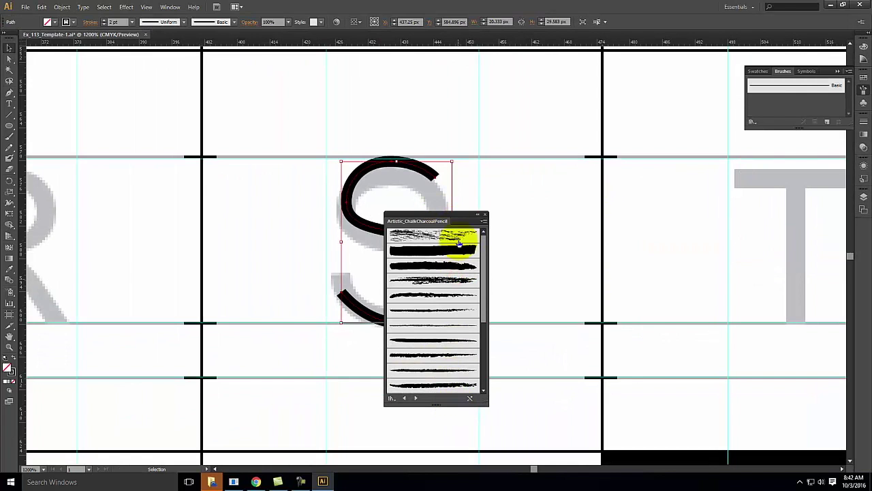
pyautogui.moveTo(462, 218); pyautogui.dragTo(669, 178)
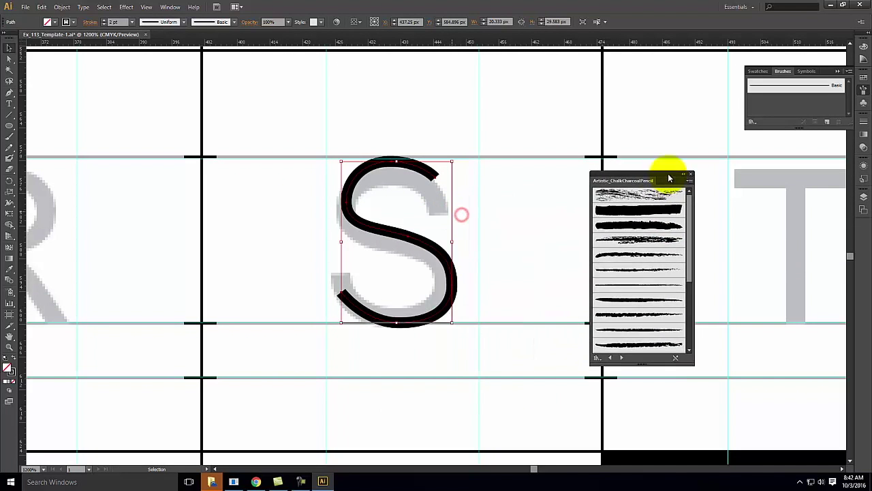
# Step: Try several Artistic_ChalkCharcoalPencil brushes on the S, including Charcoal - Pencil, ending with the thinnest brush at the end of the library
pyautogui.click(636, 275)
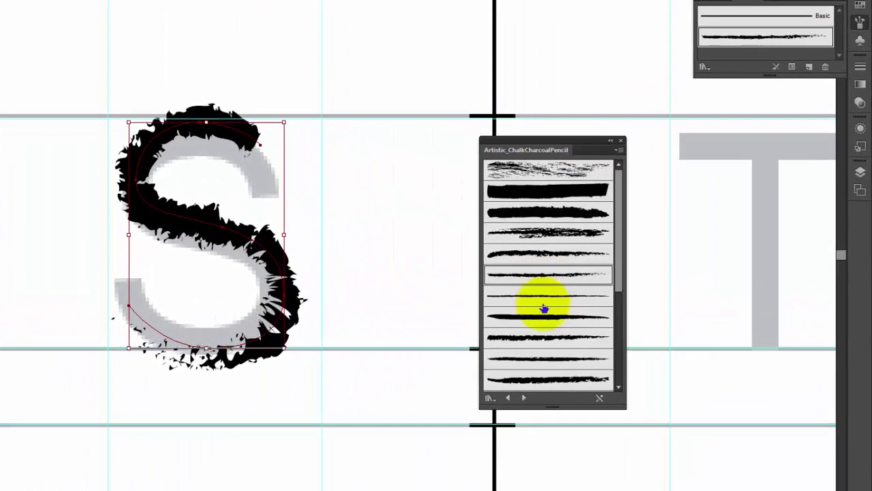
pyautogui.click(544, 304)
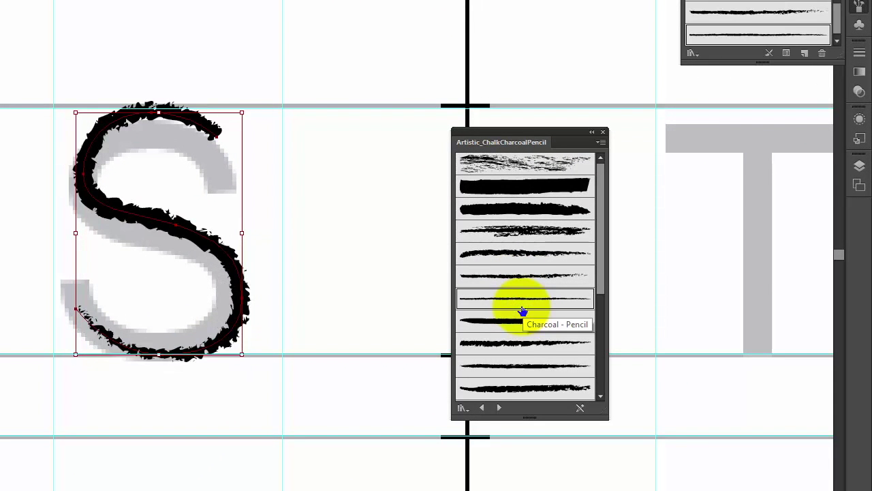
pyautogui.click(522, 363)
pyautogui.click(521, 385)
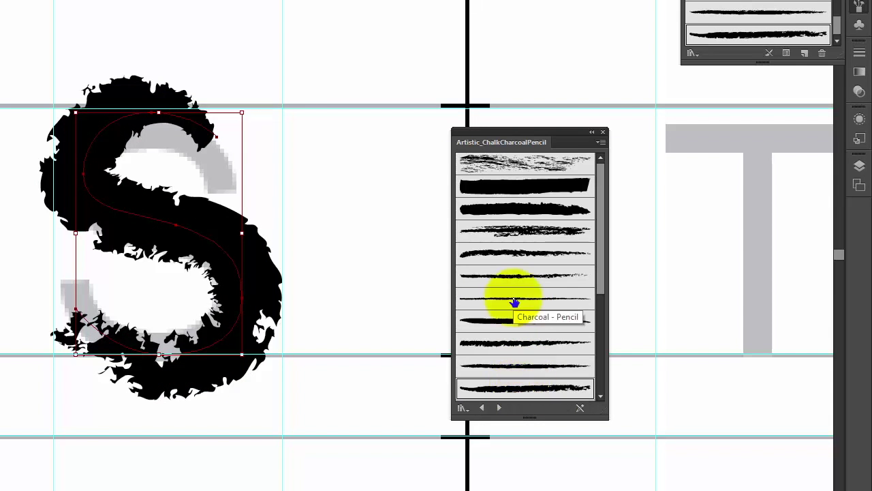
pyautogui.scroll(-3, 514, 302)
pyautogui.click(520, 368)
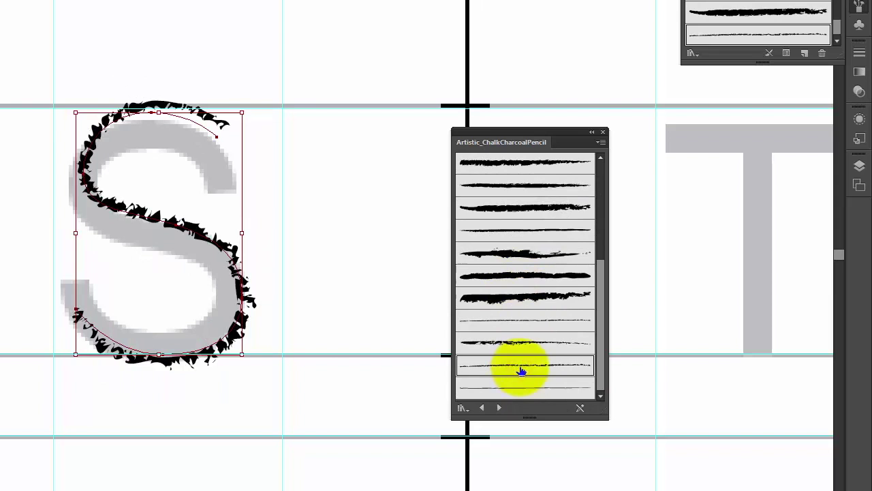
pyautogui.click(522, 386)
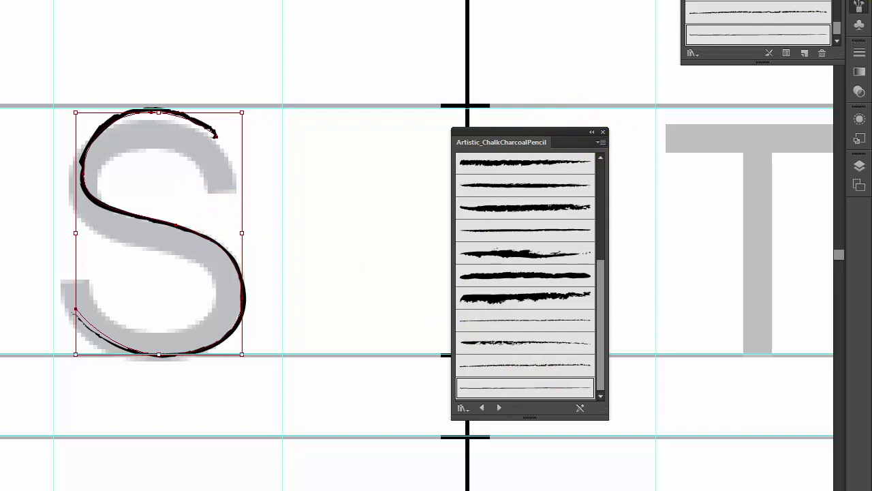
# Step: Open the Artistic_Ink brush library and apply a dark grey ink brush with a split, tapering tail to the S
pyautogui.click(823, 4)
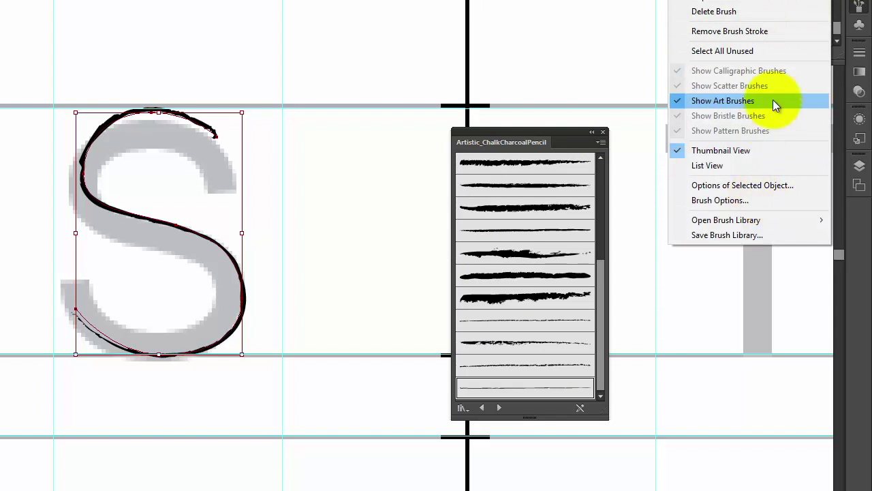
pyautogui.moveTo(741, 229)
pyautogui.moveTo(606, 235)
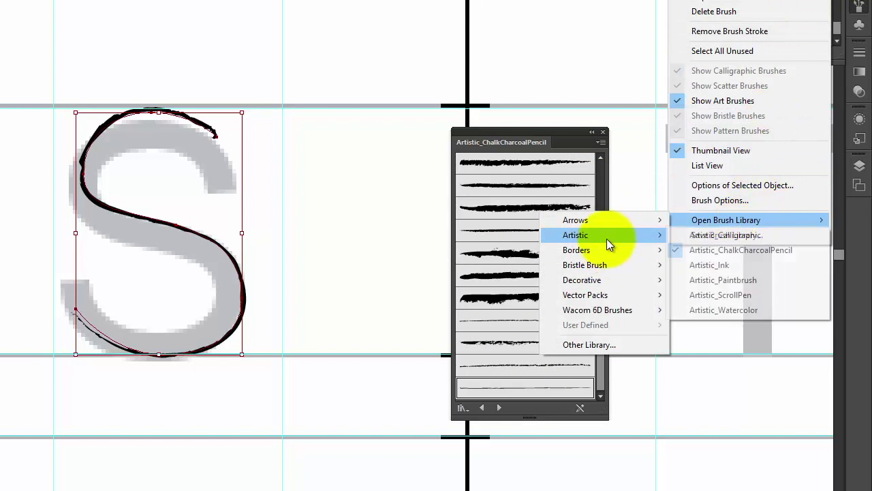
pyautogui.click(742, 265)
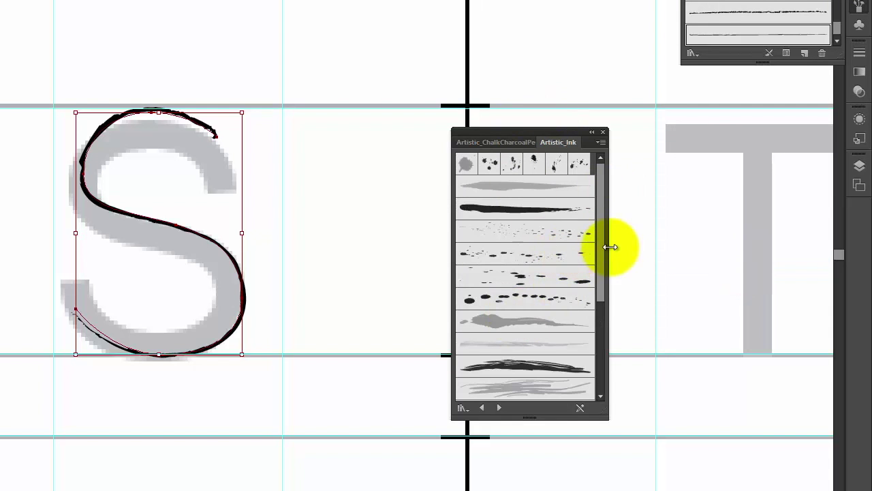
pyautogui.moveTo(599, 222); pyautogui.dragTo(609, 315)
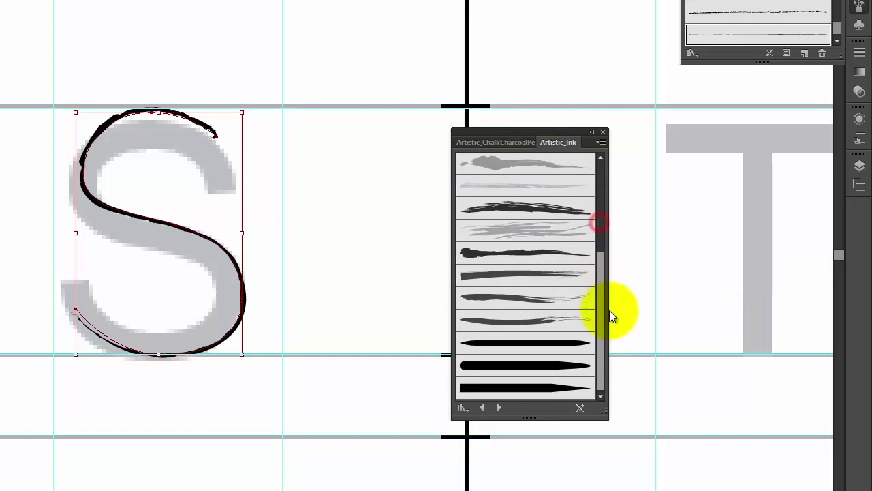
pyautogui.click(539, 326)
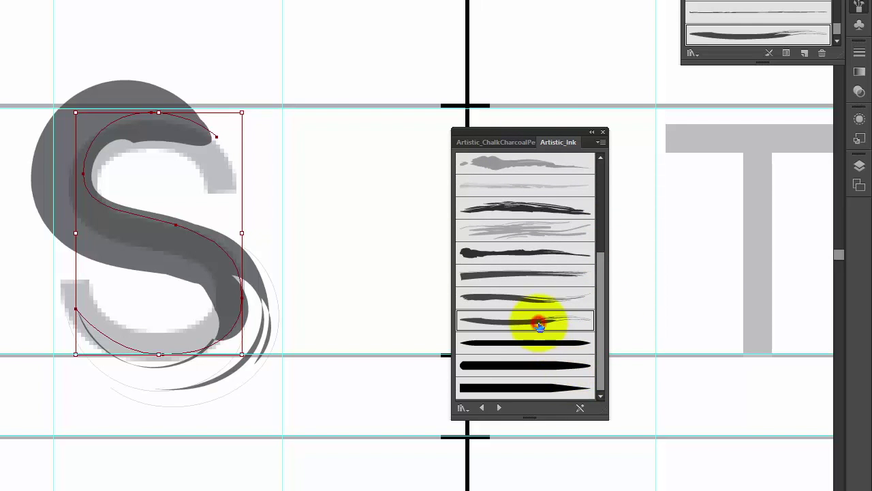
# Step: Set the S's stroke weight to 0.25 pt
pyautogui.click(860, 54)
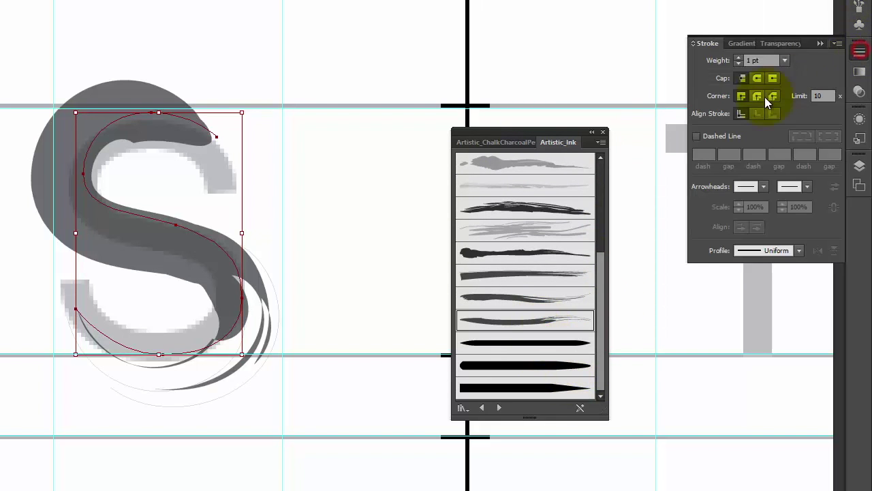
pyautogui.click(738, 58)
pyautogui.click(760, 59)
pyautogui.press('Delete')
pyautogui.write('0.25')
pyautogui.press('Tab')
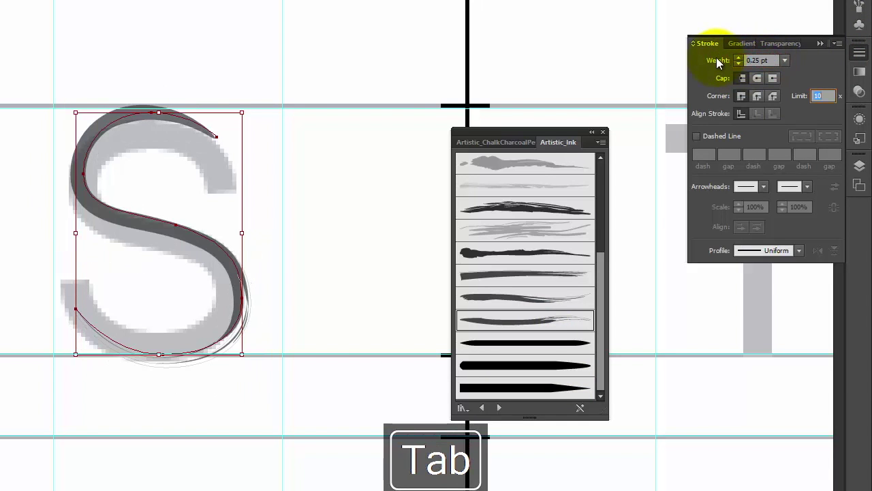
# Step: Apply a slim rough-edged brush from the Artistic_ChalkCharcoalPencil library to the S and deselect the path
pyautogui.click(526, 138)
pyautogui.click(530, 193)
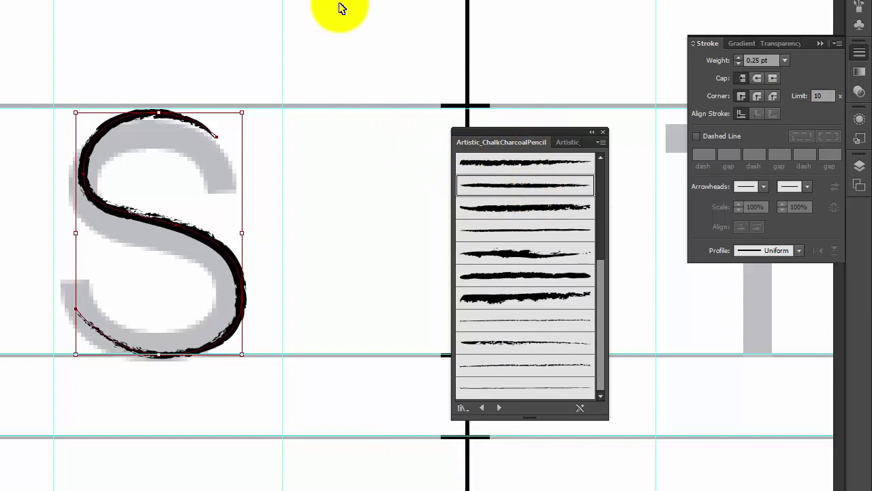
pyautogui.click(341, 48)
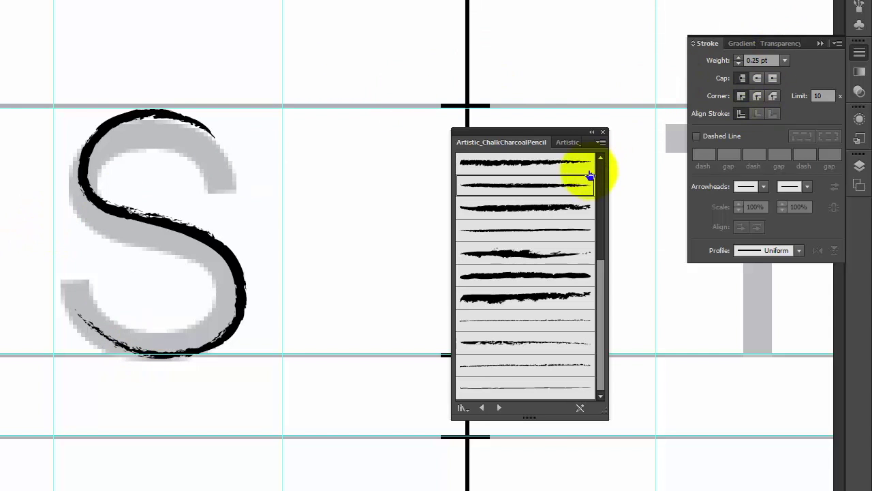
# Step: Undo all the brush and stroke-weight changes on the S, back to its plain 2 pt basic stroke
pyautogui.hotkey('ctrl', 'z')
pyautogui.hotkey('ctrl', 'z')
pyautogui.hotkey('ctrl', 'z')
pyautogui.hotkey('ctrl', 'z')
pyautogui.hotkey('ctrl', 'z')
pyautogui.hotkey('ctrl', 'z')
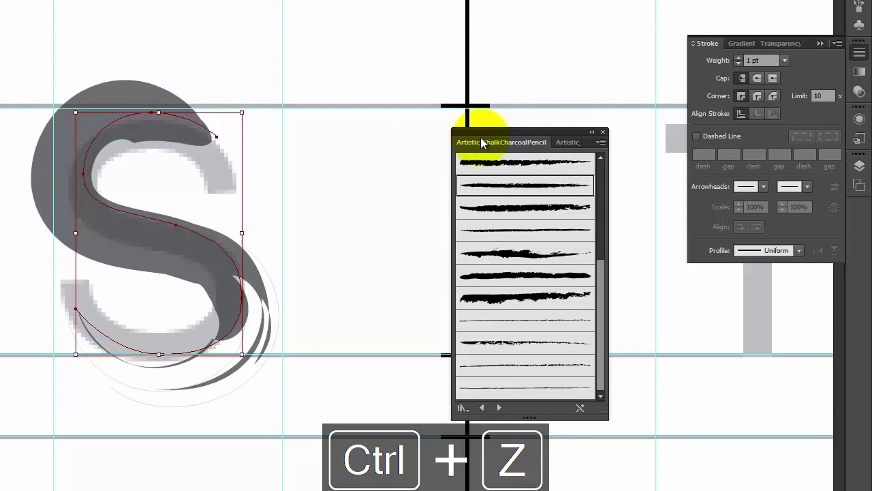
pyautogui.hotkey('ctrl', 'z')
pyautogui.hotkey('ctrl', 'z')
pyautogui.hotkey('ctrl', 'z')
pyautogui.hotkey('ctrl', 'z')
pyautogui.hotkey('ctrl', 'z')
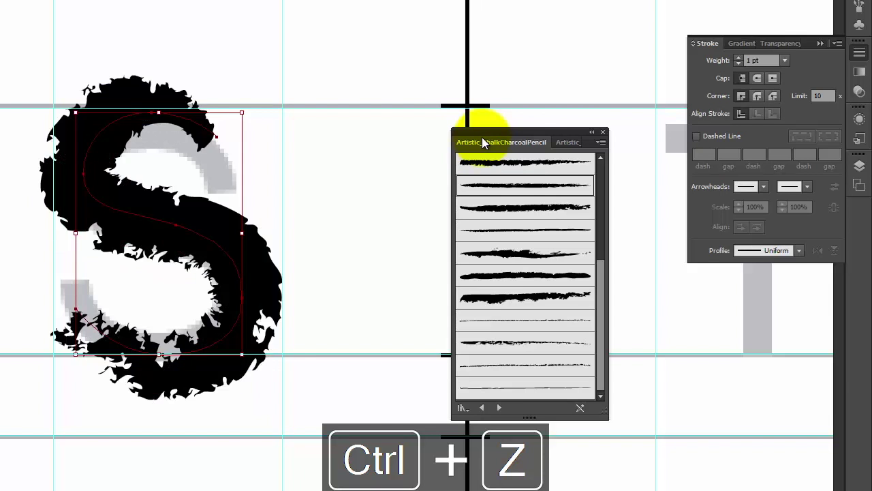
pyautogui.hotkey('ctrl', 'z')
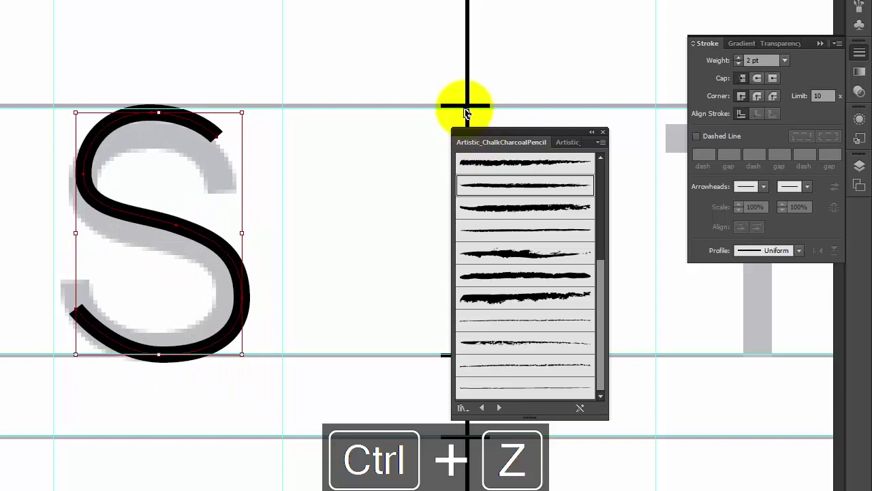
# Step: Close the floating brush libraries and collapse the stroke settings
pyautogui.click(592, 132)
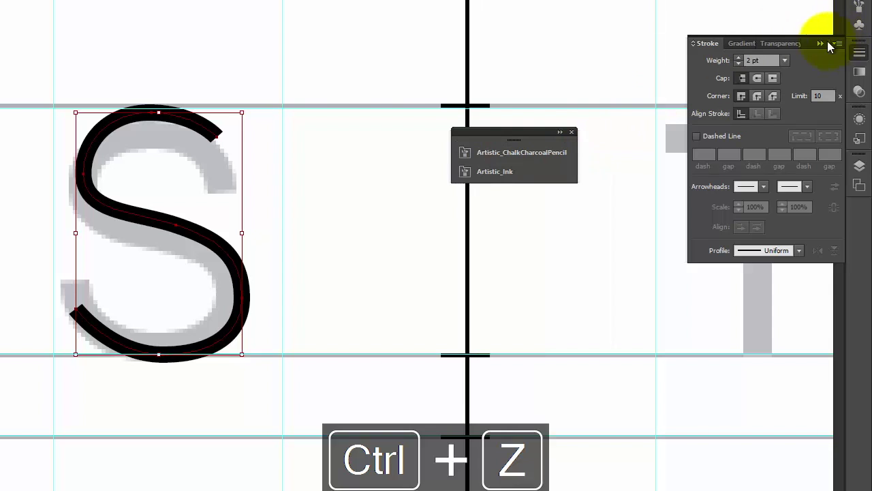
pyautogui.click(570, 132)
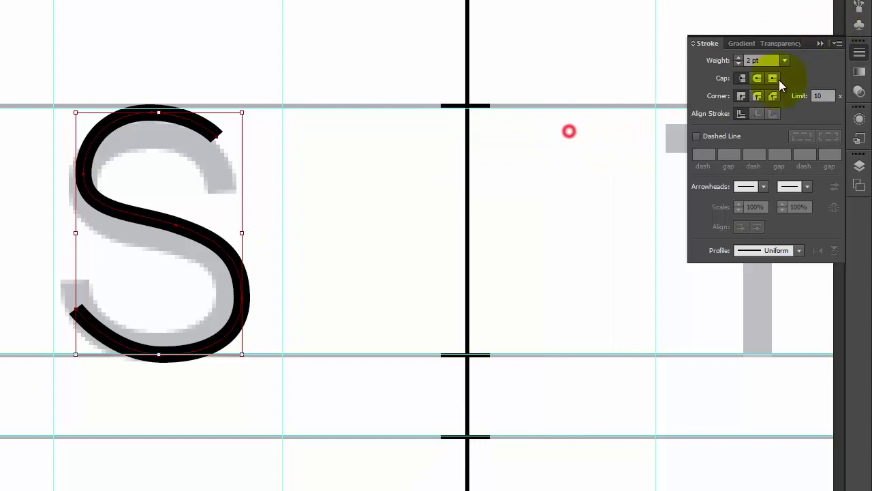
pyautogui.click(820, 43)
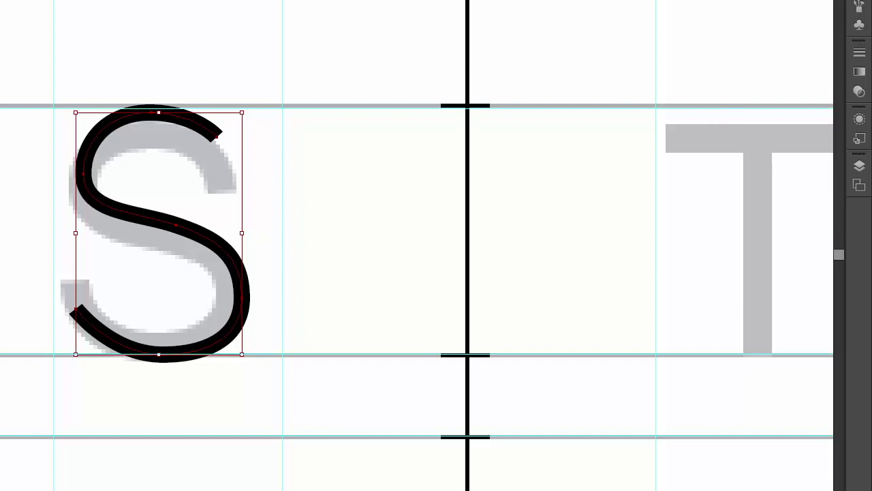
# Step: With the Width tool, widen the S's stroke at the lower bowl to about 3.5 pt and narrow its lower terminal to a point
pyautogui.click(8, 225)
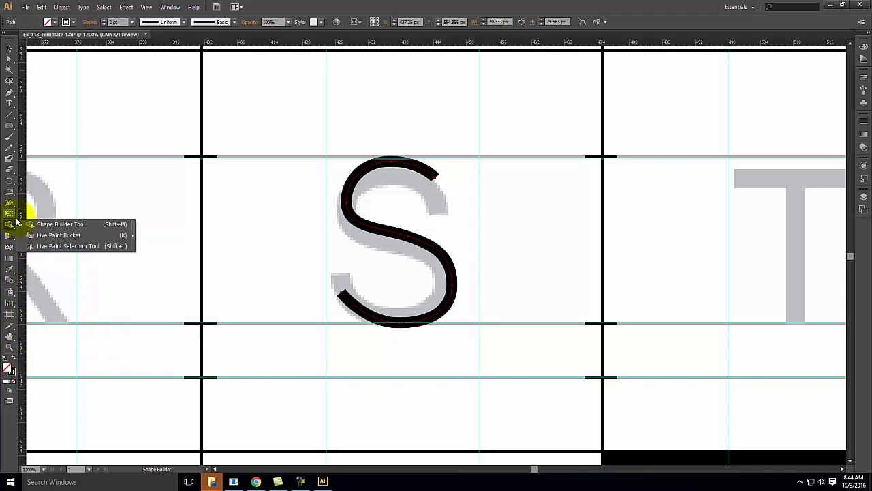
pyautogui.hotkey('shift', 'm')
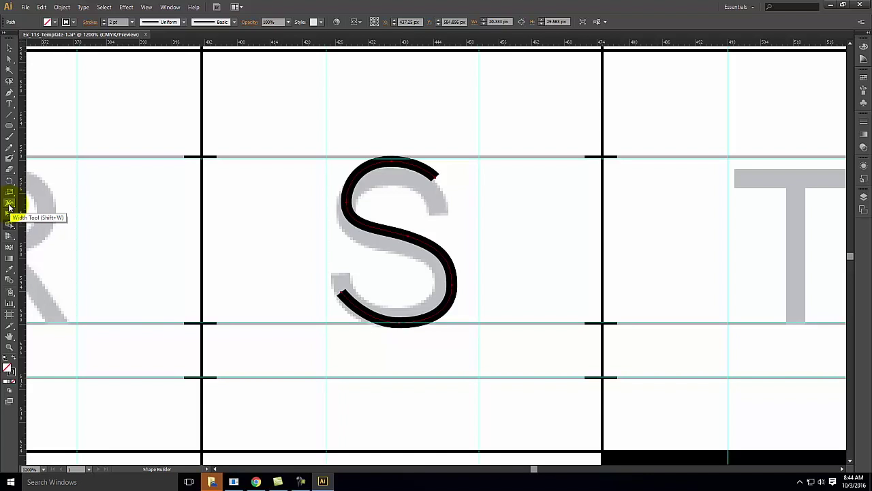
pyautogui.click(10, 203)
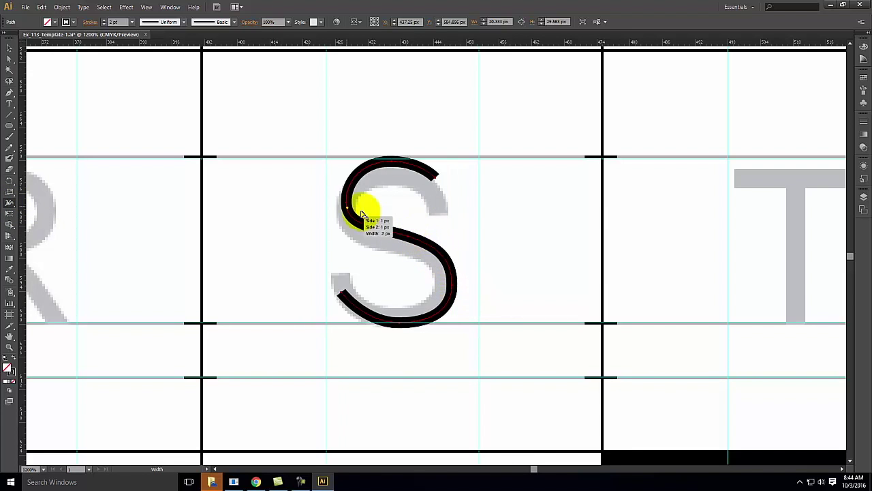
pyautogui.moveTo(454, 271)
pyautogui.mouseDown()
pyautogui.moveTo(468, 259)
pyautogui.moveTo(457, 264)
pyautogui.mouseUp()
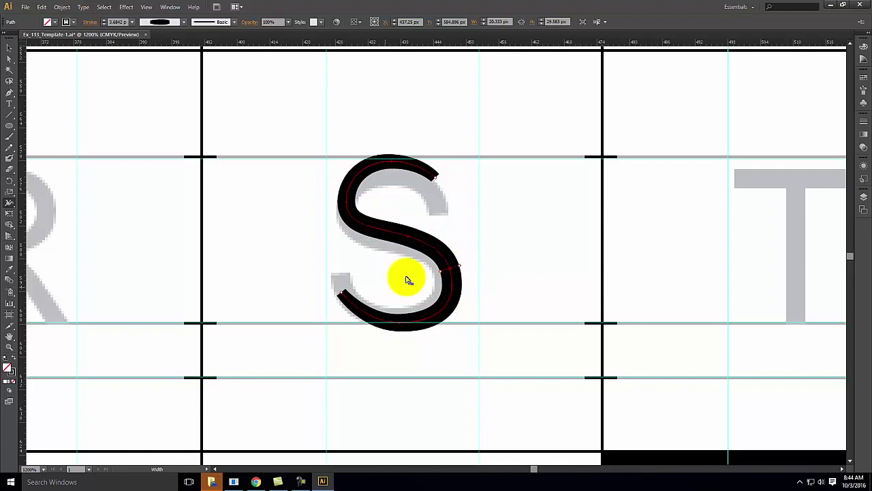
pyautogui.moveTo(340, 293); pyautogui.dragTo(343, 296)
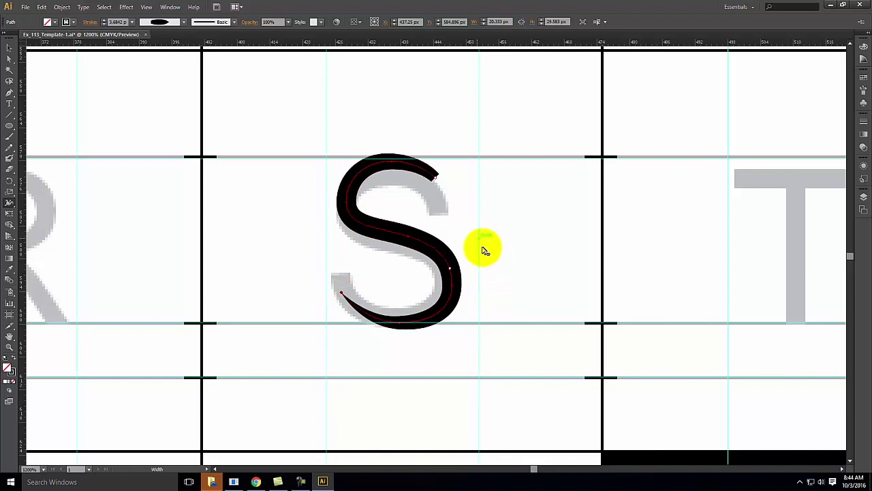
# Step: Narrow the S's upper terminal to a point and thin the left side of its upper bowl with the Width tool
pyautogui.moveTo(436, 177); pyautogui.dragTo(429, 191)
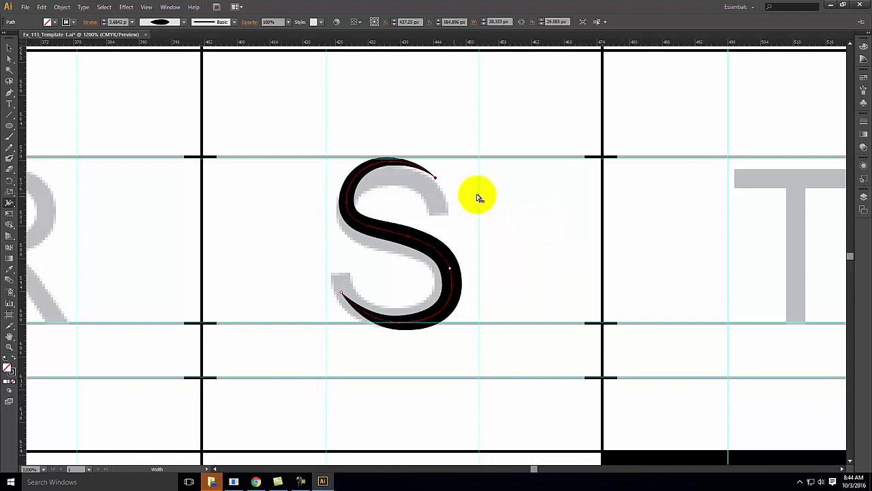
pyautogui.moveTo(352, 203); pyautogui.dragTo(349, 200)
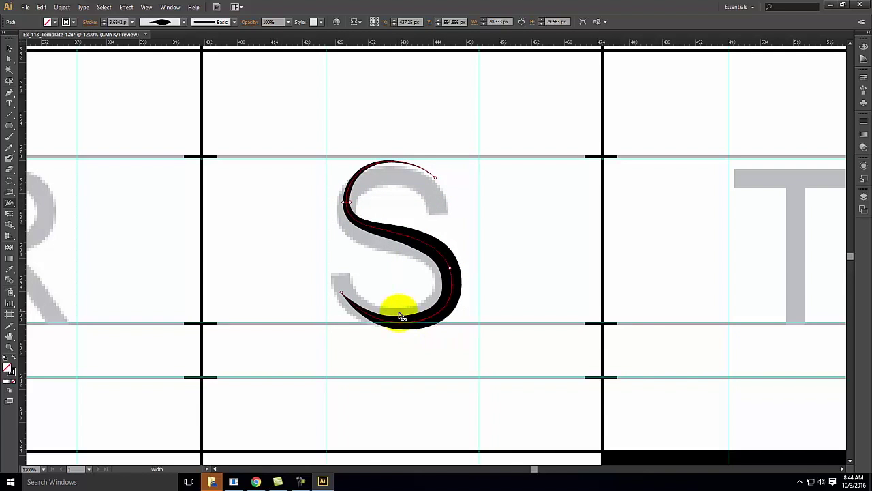
# Step: With the Width tool, widen the G's stroke at the left side of its bowl to about 6.2 pt
pyautogui.scroll(2, 459, 247)
pyautogui.press('space')
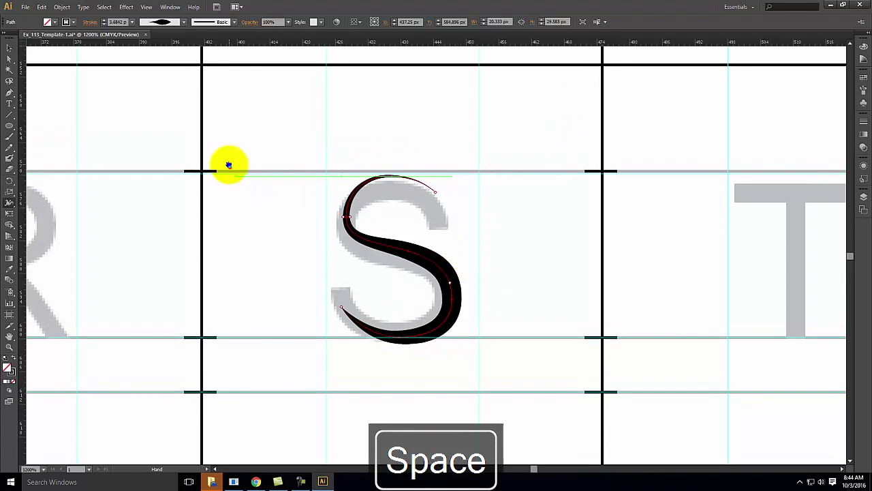
pyautogui.moveTo(228, 164); pyautogui.dragTo(563, 295)
pyautogui.moveTo(307, 122); pyautogui.dragTo(674, 356)
pyautogui.moveTo(381, 230); pyautogui.dragTo(807, 354)
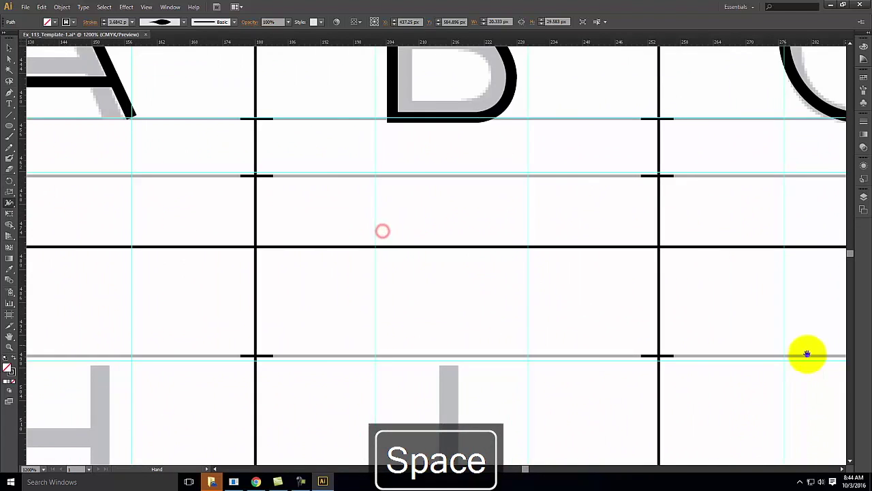
pyautogui.moveTo(385, 284); pyautogui.dragTo(609, 257)
pyautogui.moveTo(209, 358); pyautogui.dragTo(440, 232)
pyautogui.moveTo(321, 275); pyautogui.dragTo(597, 255)
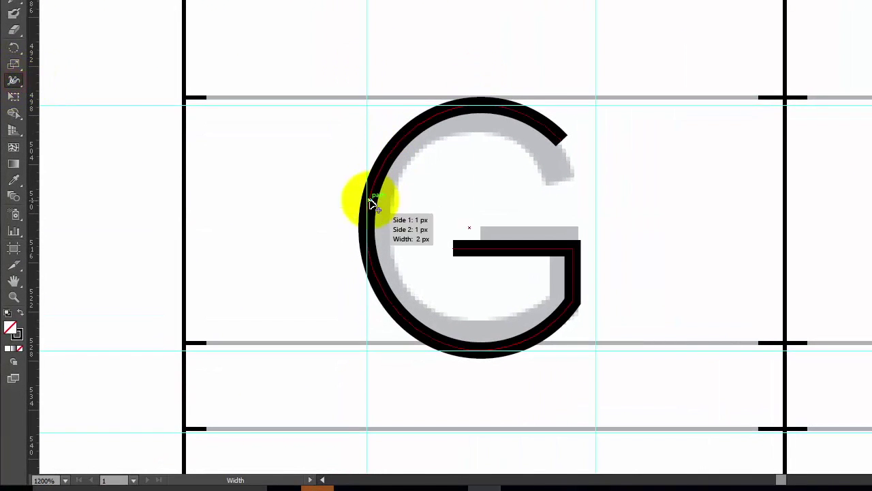
pyautogui.moveTo(369, 232); pyautogui.dragTo(393, 234)
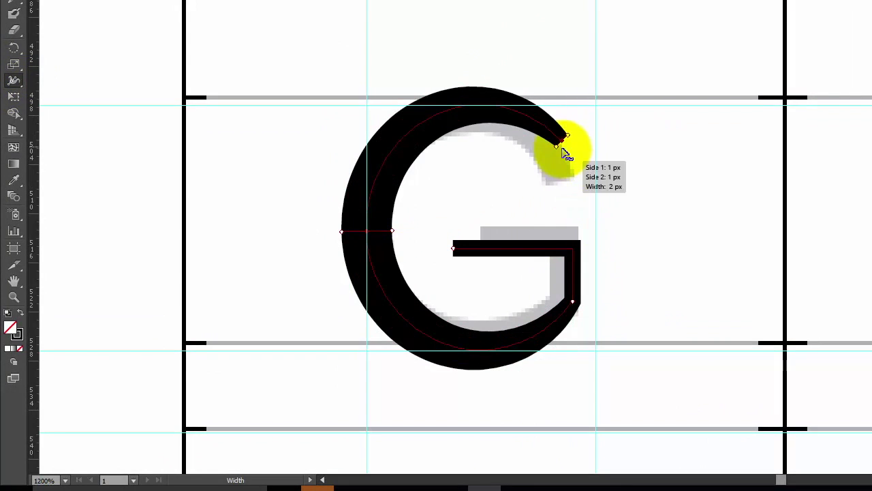
# Step: Taper the G's upper terminal and the inner end of its crossbar to points with the Width tool
pyautogui.moveTo(572, 142); pyautogui.dragTo(563, 139)
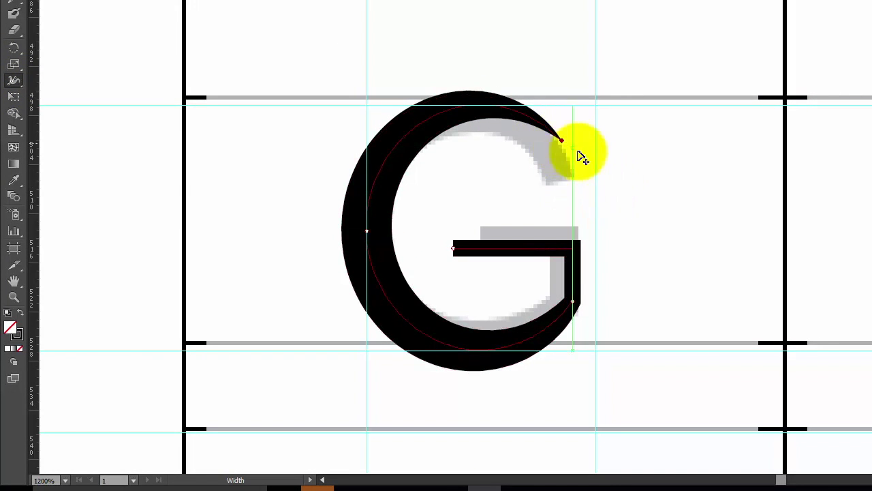
pyautogui.click(452, 244)
pyautogui.moveTo(453, 244); pyautogui.dragTo(481, 249)
pyautogui.click(662, 202)
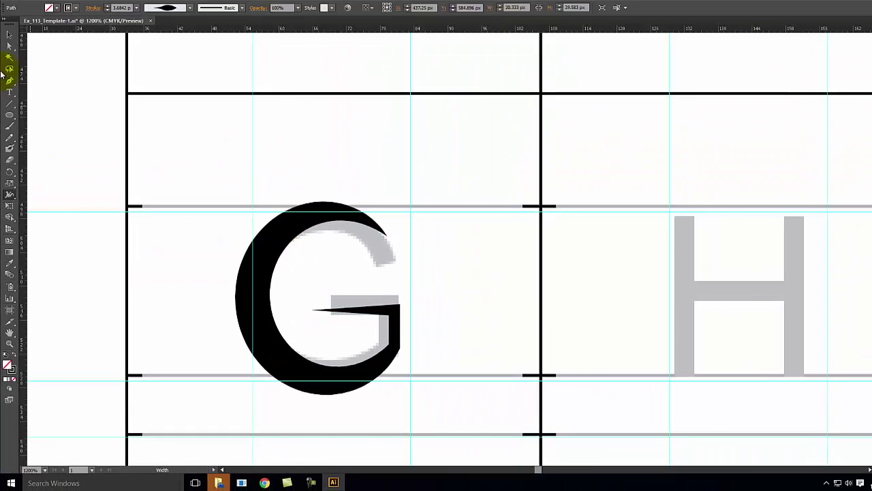
# Step: Select the G and try the asymmetric teardrop width profile on its stroke, replacing it with the double-bulge profile
pyautogui.click(9, 34)
pyautogui.click(279, 239)
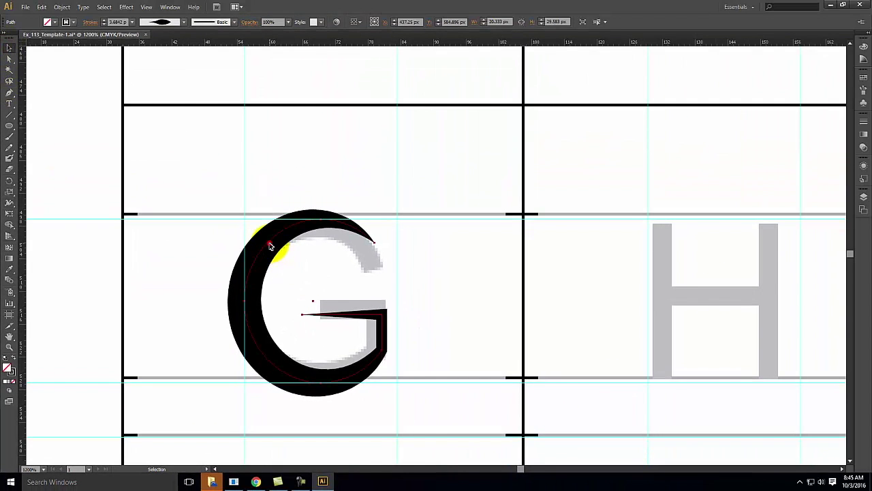
pyautogui.click(270, 246)
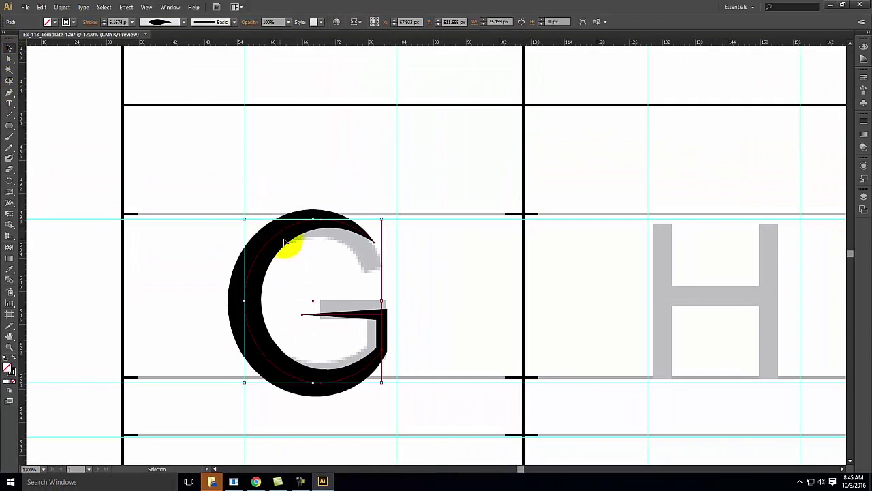
pyautogui.click(864, 121)
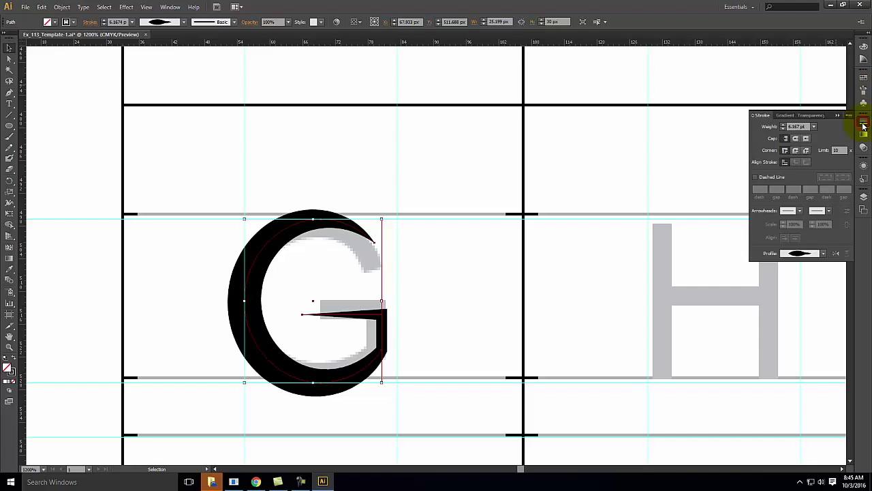
pyautogui.click(823, 253)
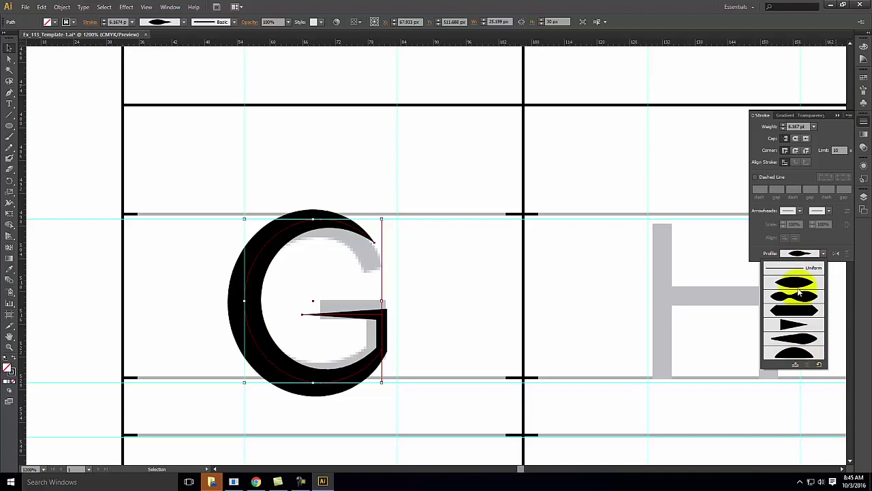
pyautogui.click(803, 339)
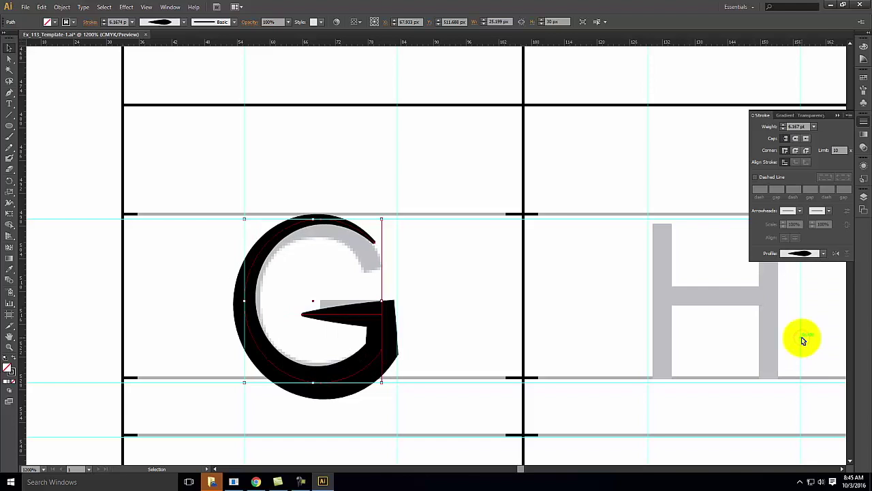
pyautogui.click(821, 254)
pyautogui.click(798, 296)
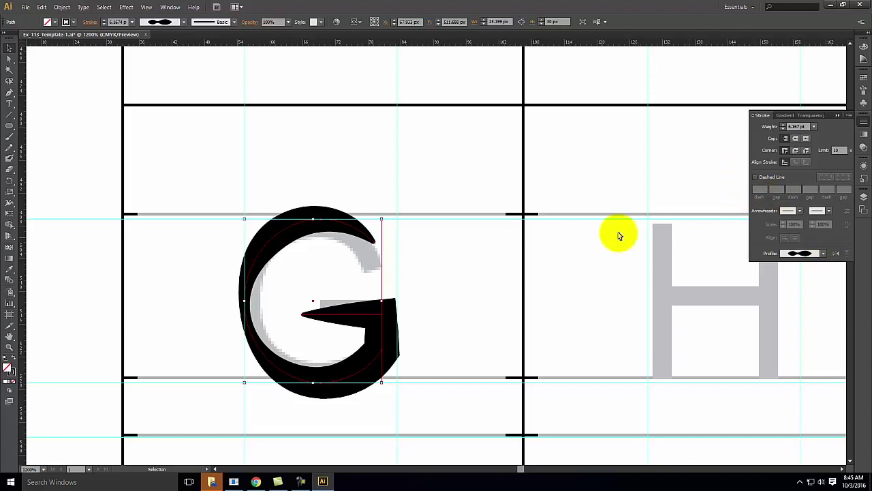
# Step: Fit the whole artboard in view and temporarily show the Page 2 layer to examine its lowercase template, hiding it again
pyautogui.scroll(1, 592, 243)
pyautogui.scroll(2, 591, 243)
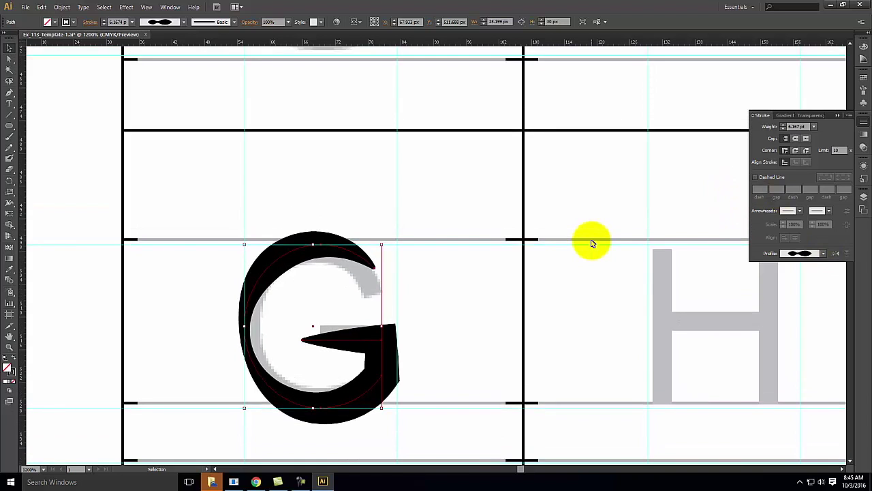
pyautogui.hotkey('ctrl', '0')
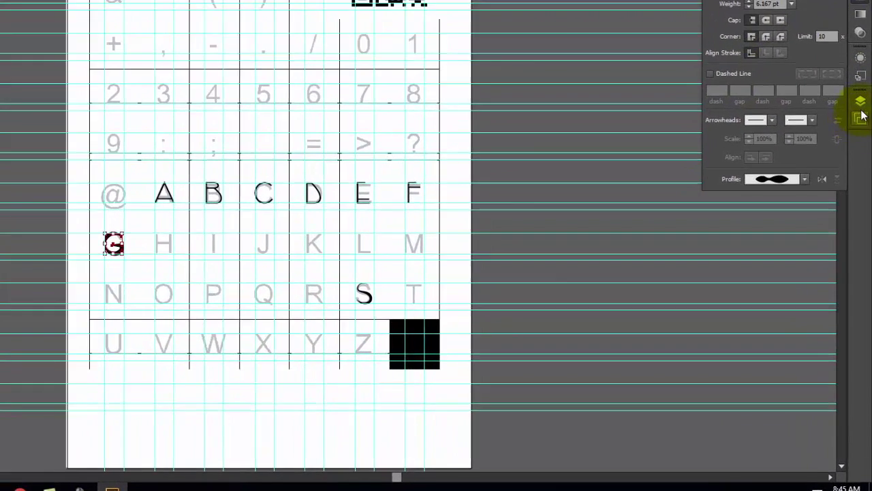
pyautogui.click(862, 159)
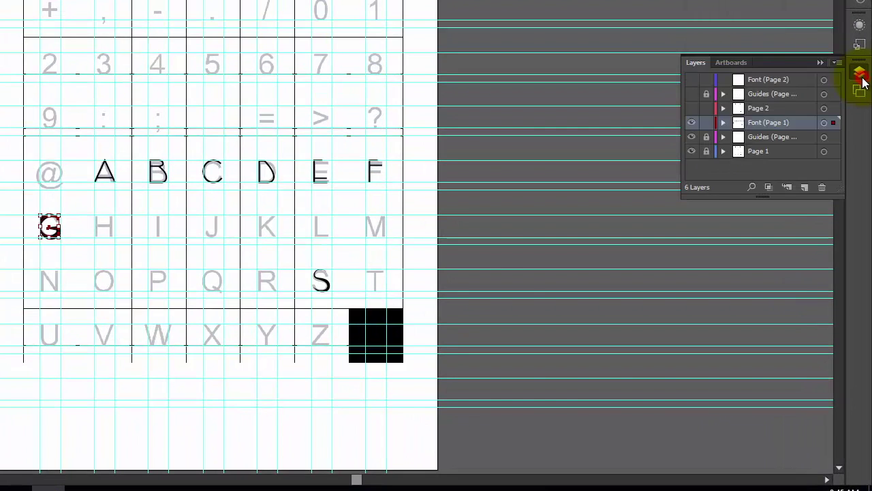
pyautogui.click(691, 108)
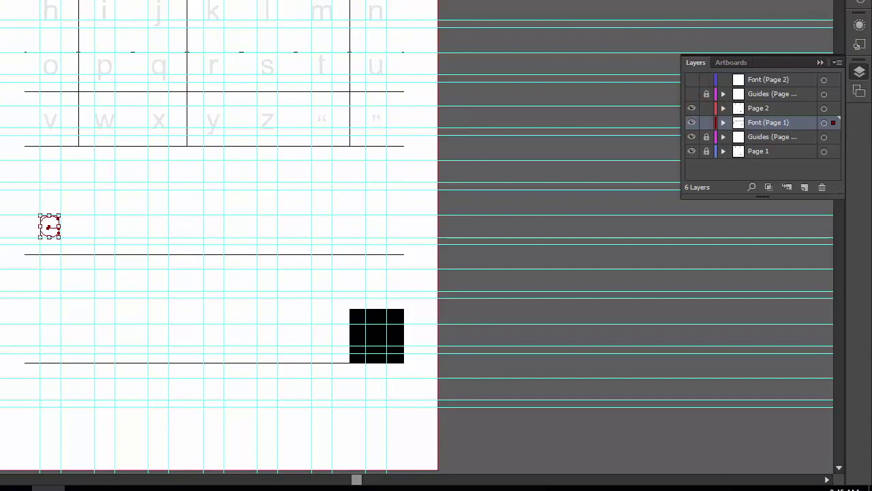
pyautogui.click(723, 103)
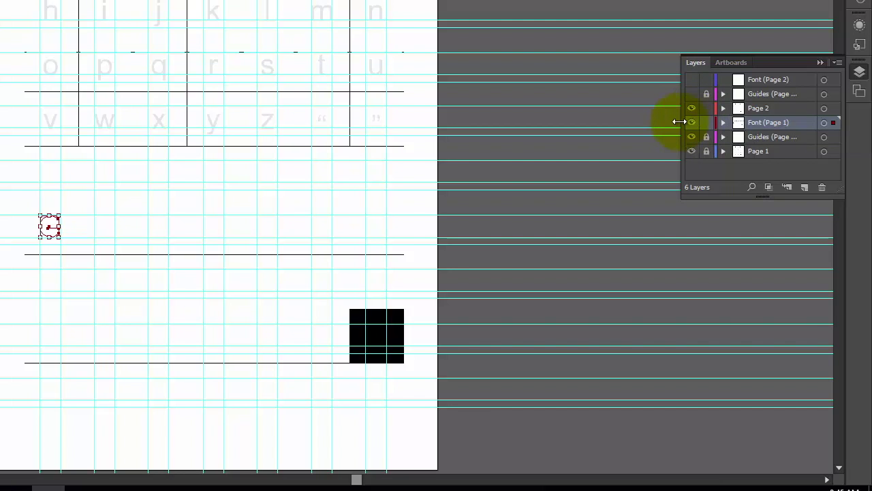
pyautogui.click(692, 108)
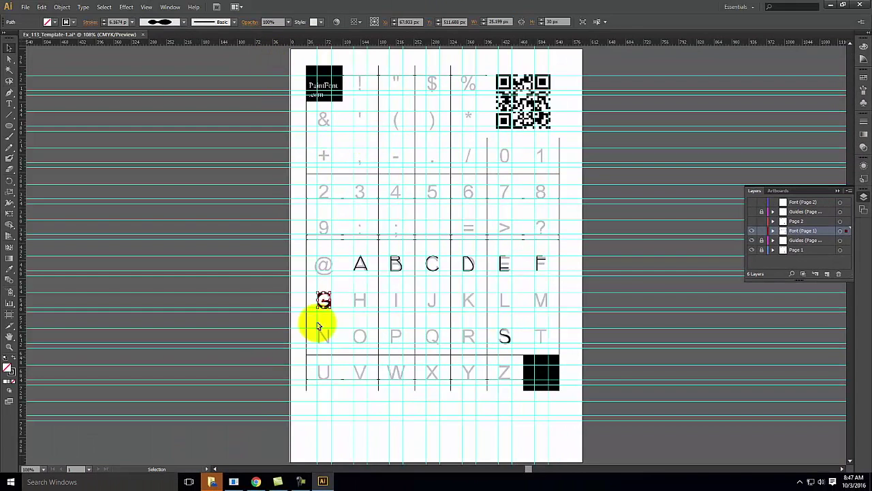
pyautogui.click(301, 481)
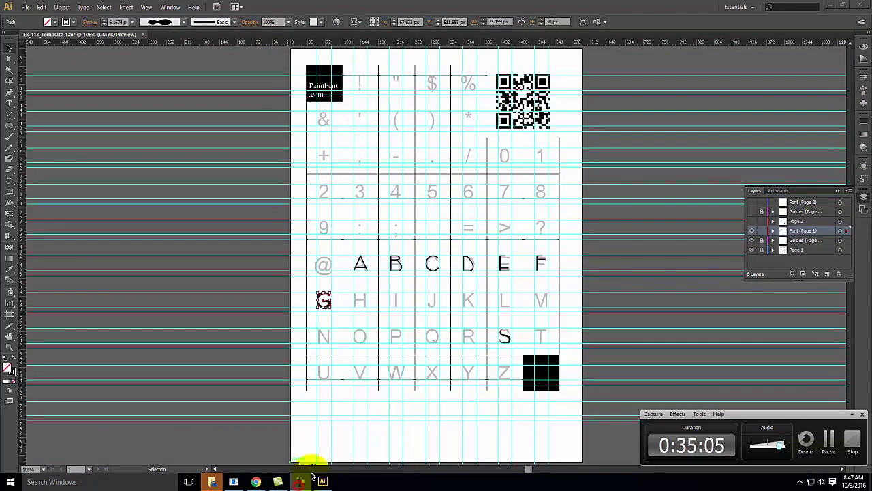